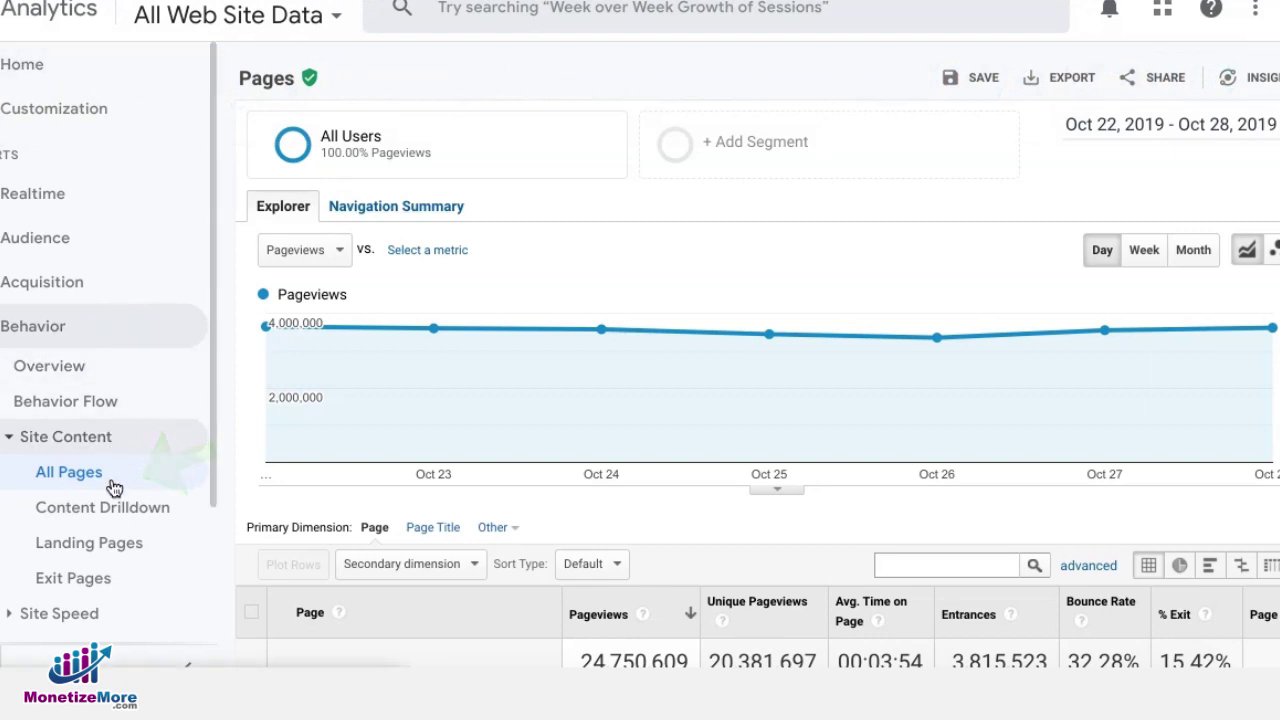
Scroll the All Pages pageview table to pick the Survival Island 1.14.4 article for testing
{"action": "scroll", "coordinate": [605, 87], "scroll_direction": "down", "scroll_amount": 5}
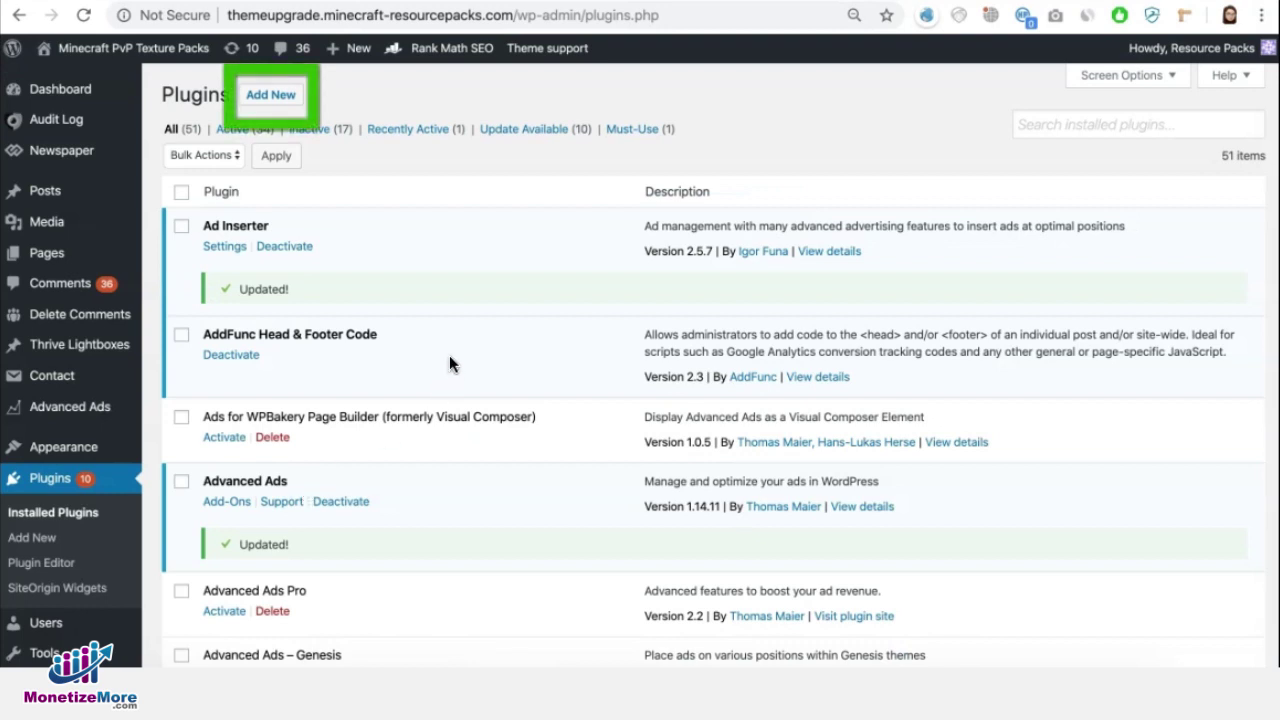
Go to the Ad Inserter settings page using its Settings link under the plugin
{"action": "left_click", "coordinate": [218, 247]}
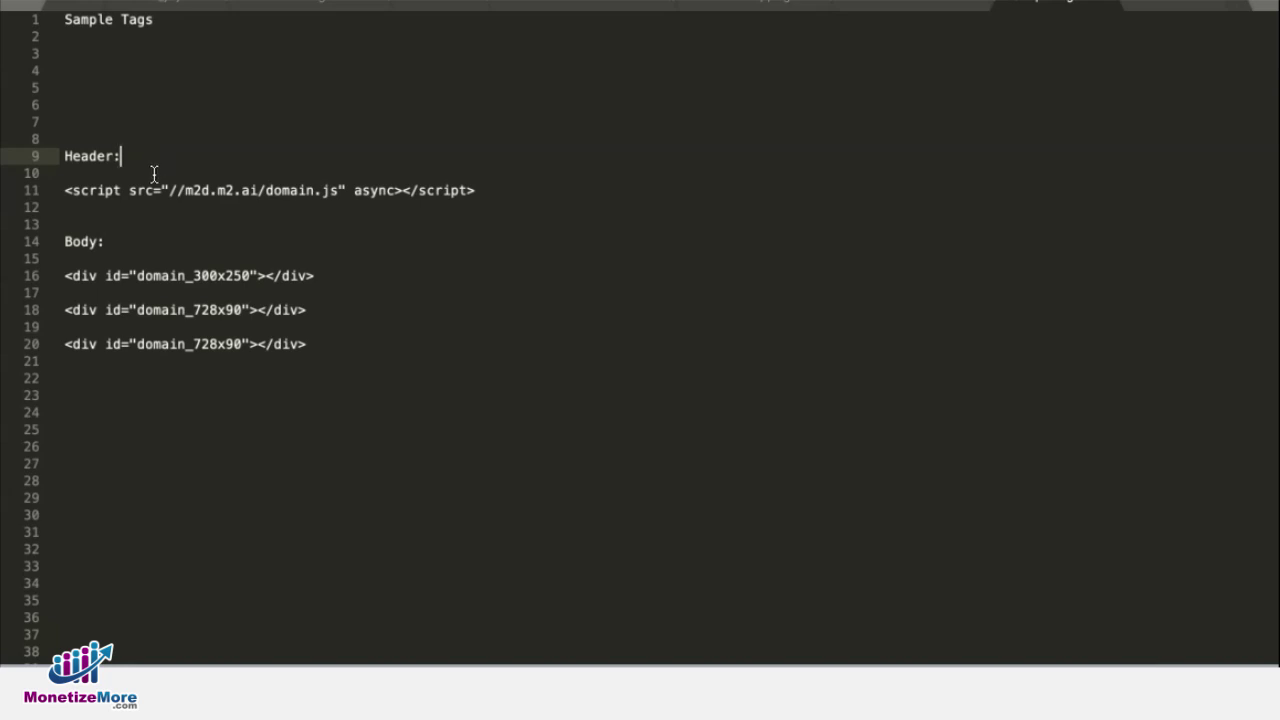
{"action": "left_click_drag", "start_coordinate": [59, 191], "coordinate": [477, 206]}
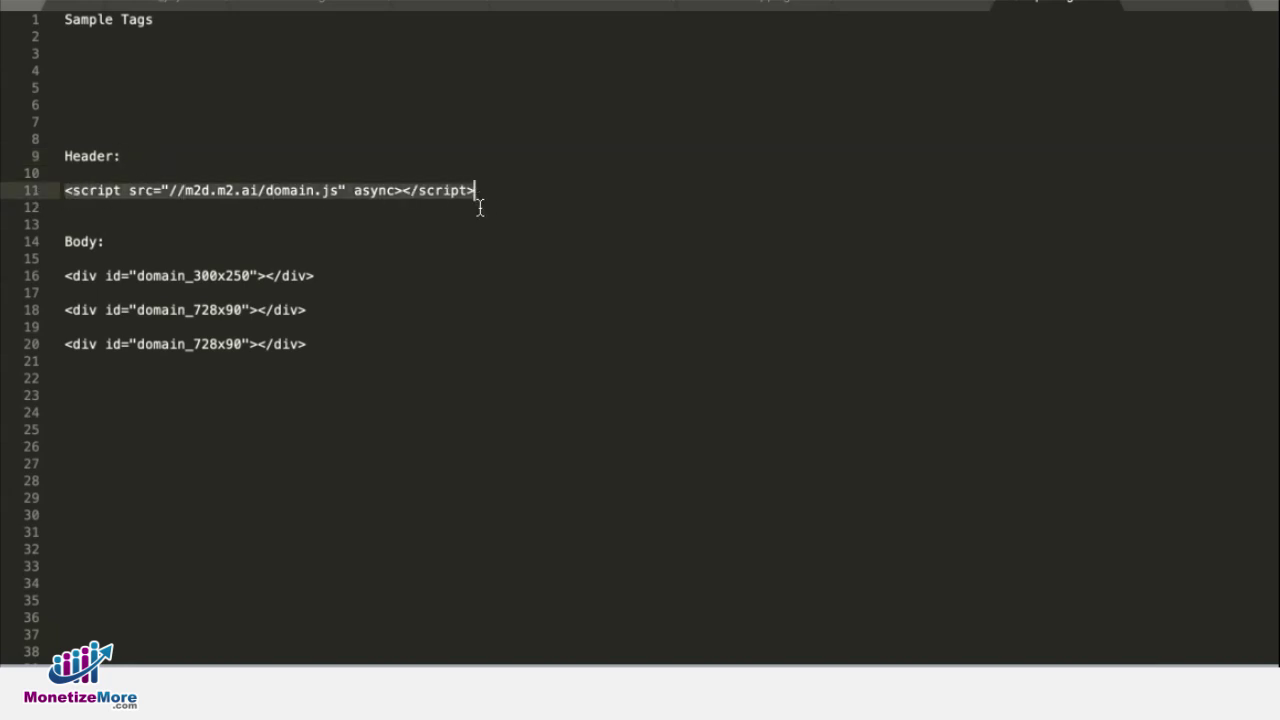
{"action": "left_click", "coordinate": [351, 331]}
{"action": "left_click", "coordinate": [170, 376]}
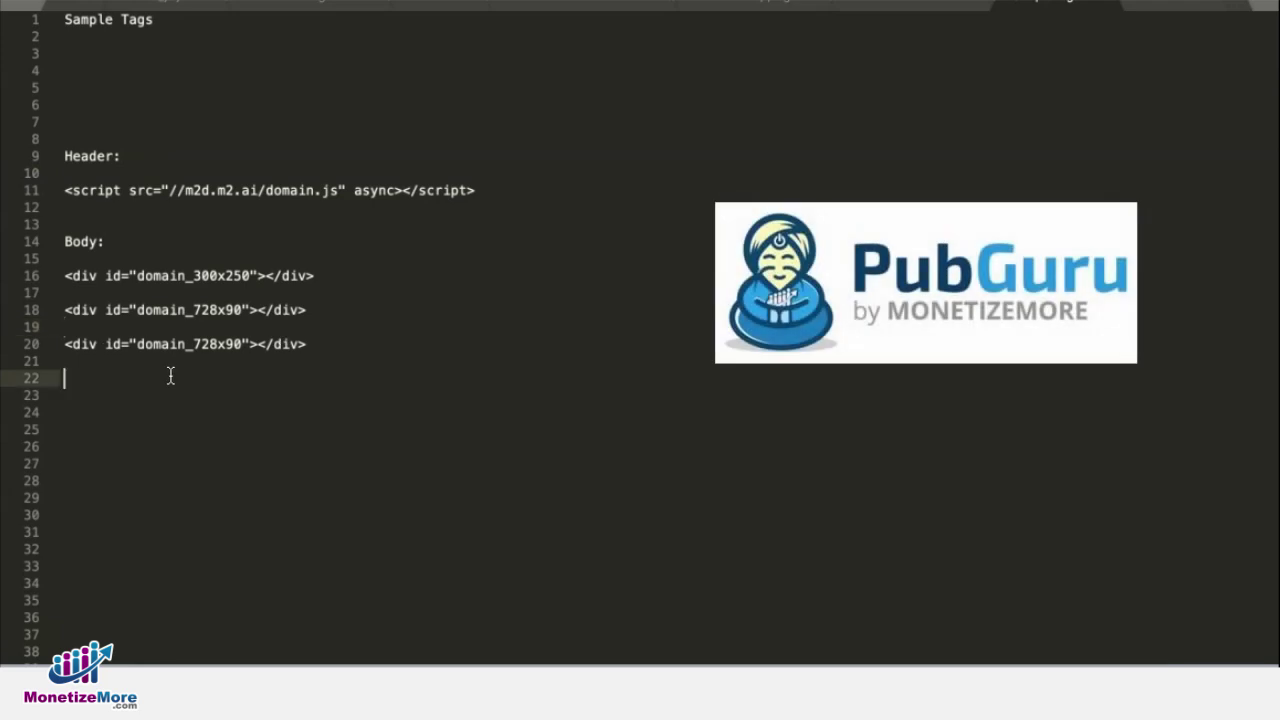
{"action": "scroll", "coordinate": [170, 376], "scroll_direction": "down", "scroll_amount": 12}
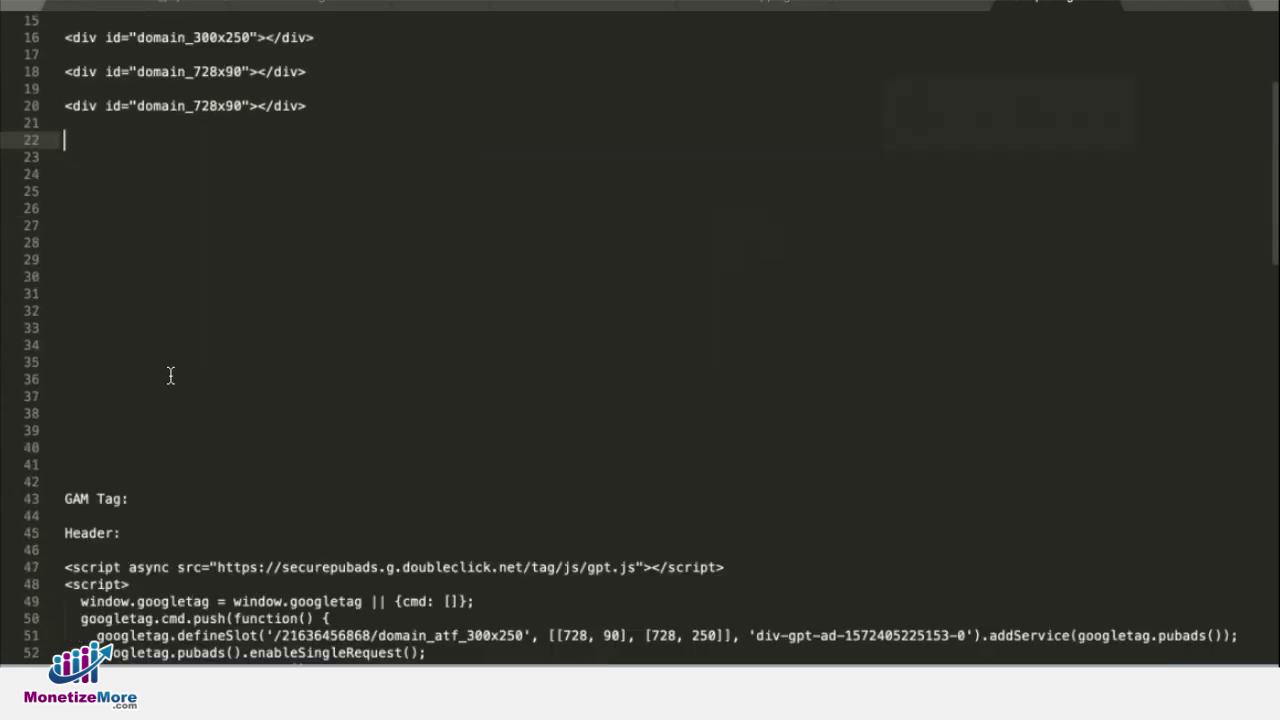
{"action": "scroll", "coordinate": [170, 376], "scroll_direction": "down", "scroll_amount": 1}
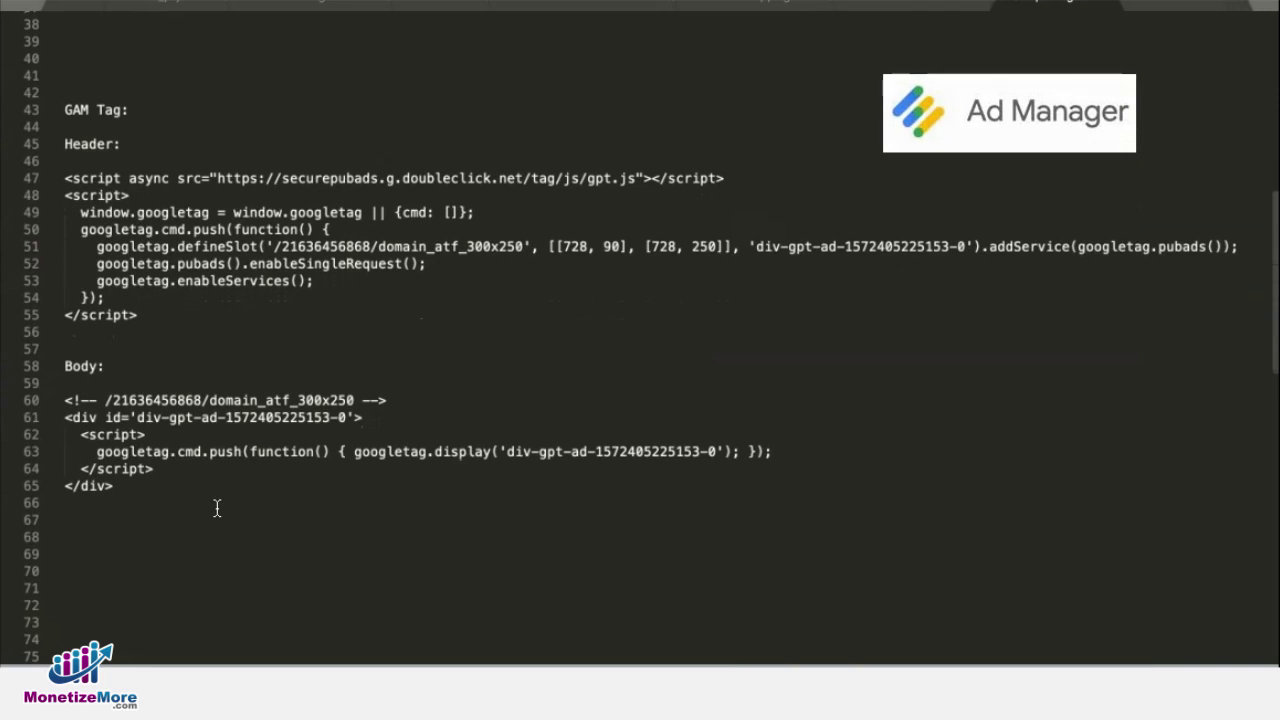
{"action": "left_click_drag", "start_coordinate": [163, 314], "coordinate": [64, 178]}
{"action": "left_click_drag", "start_coordinate": [157, 470], "coordinate": [62, 402]}
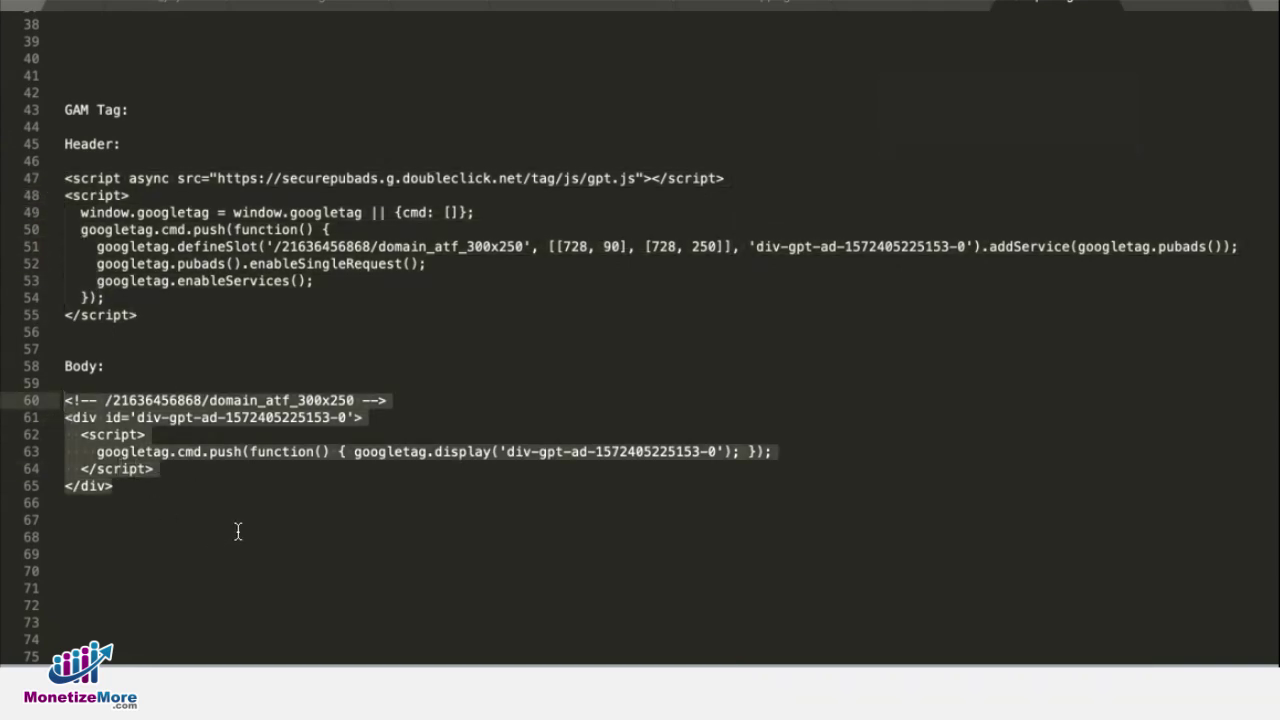
{"action": "scroll", "coordinate": [309, 486], "scroll_direction": "down", "scroll_amount": 10}
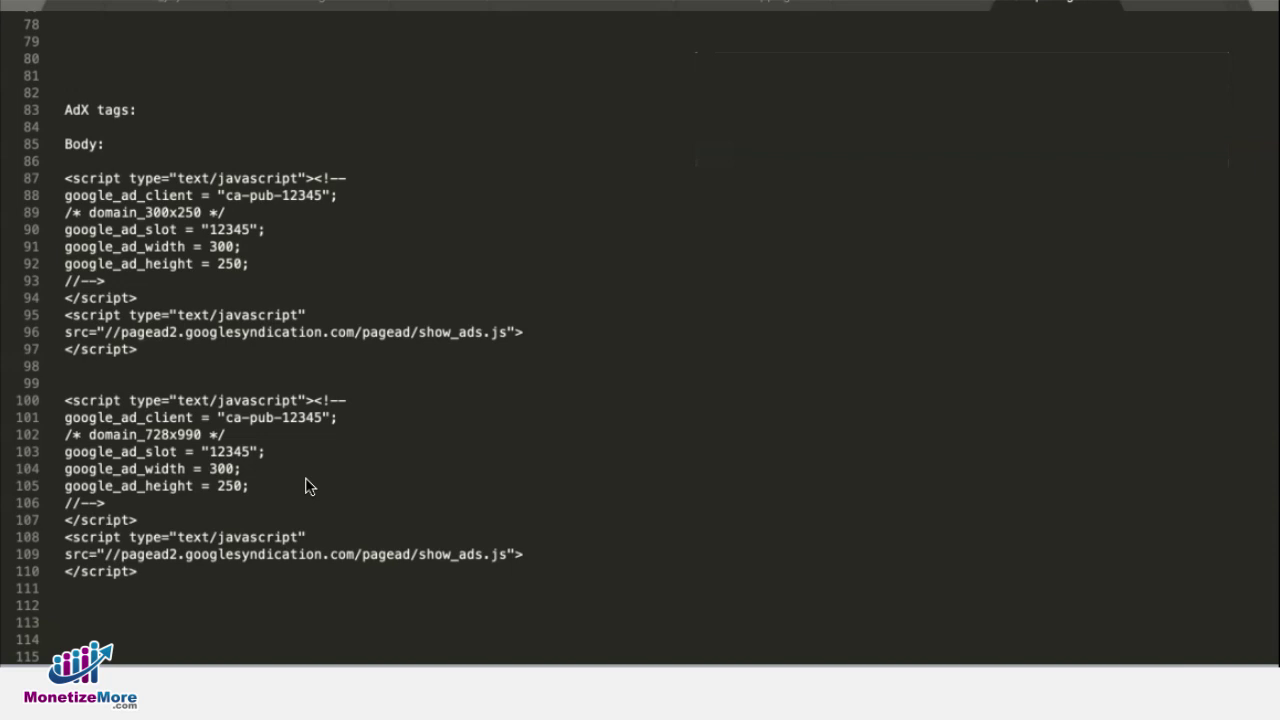
{"action": "left_click_drag", "start_coordinate": [138, 349], "coordinate": [86, 178]}
{"action": "left_click", "coordinate": [383, 246]}
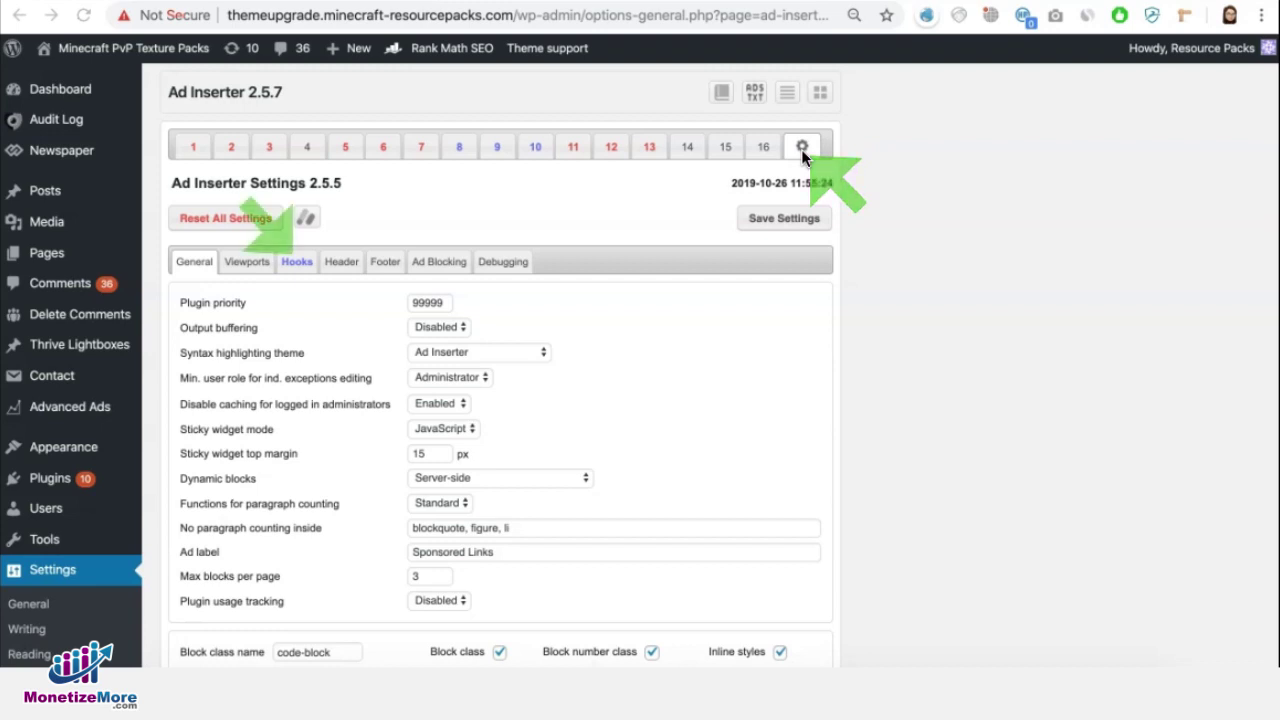
Enable custom Hook 1 named <head code> with the wp_head action
{"action": "left_click", "coordinate": [293, 263]}
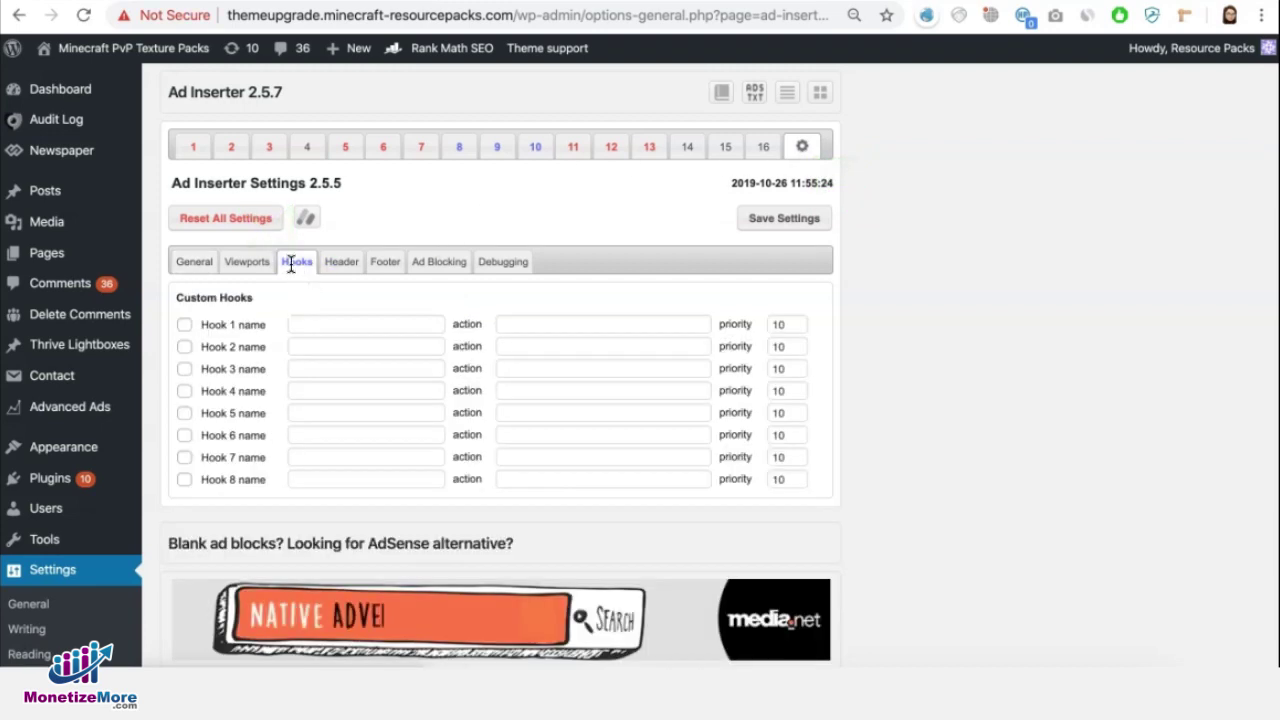
{"action": "left_click", "coordinate": [185, 325]}
{"action": "left_click", "coordinate": [309, 314]}
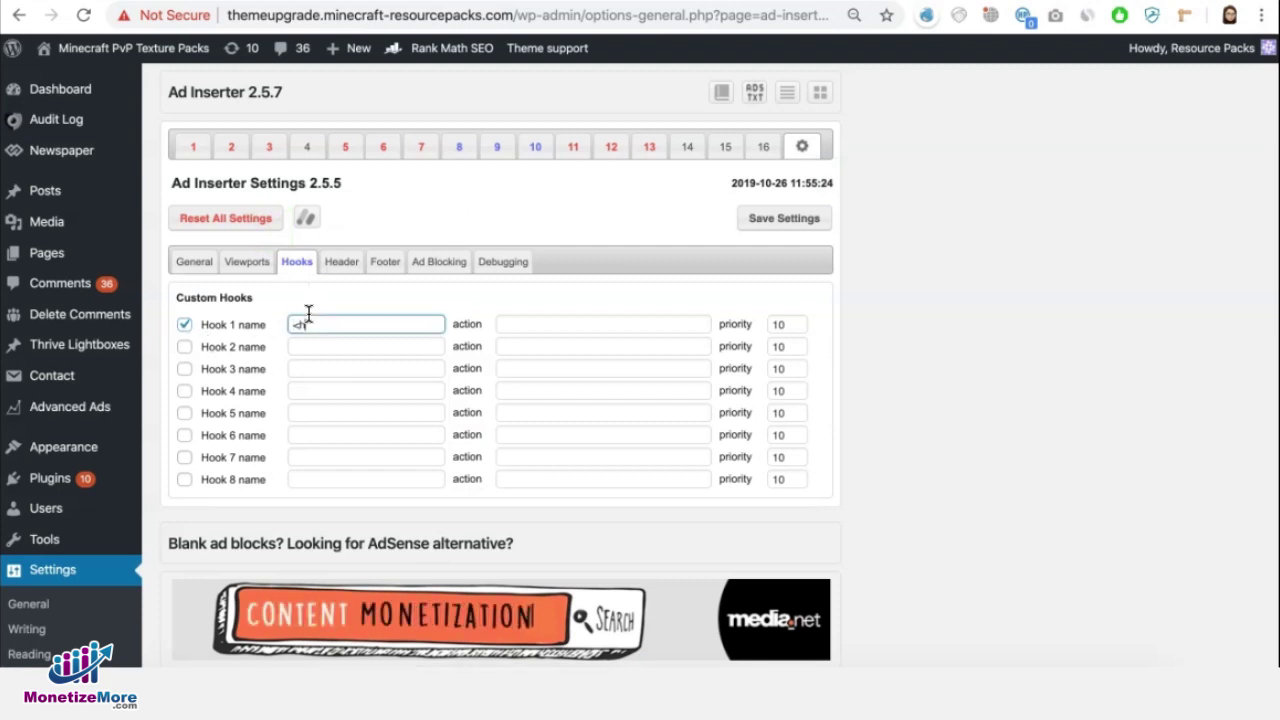
{"action": "type", "text": "<head c"}
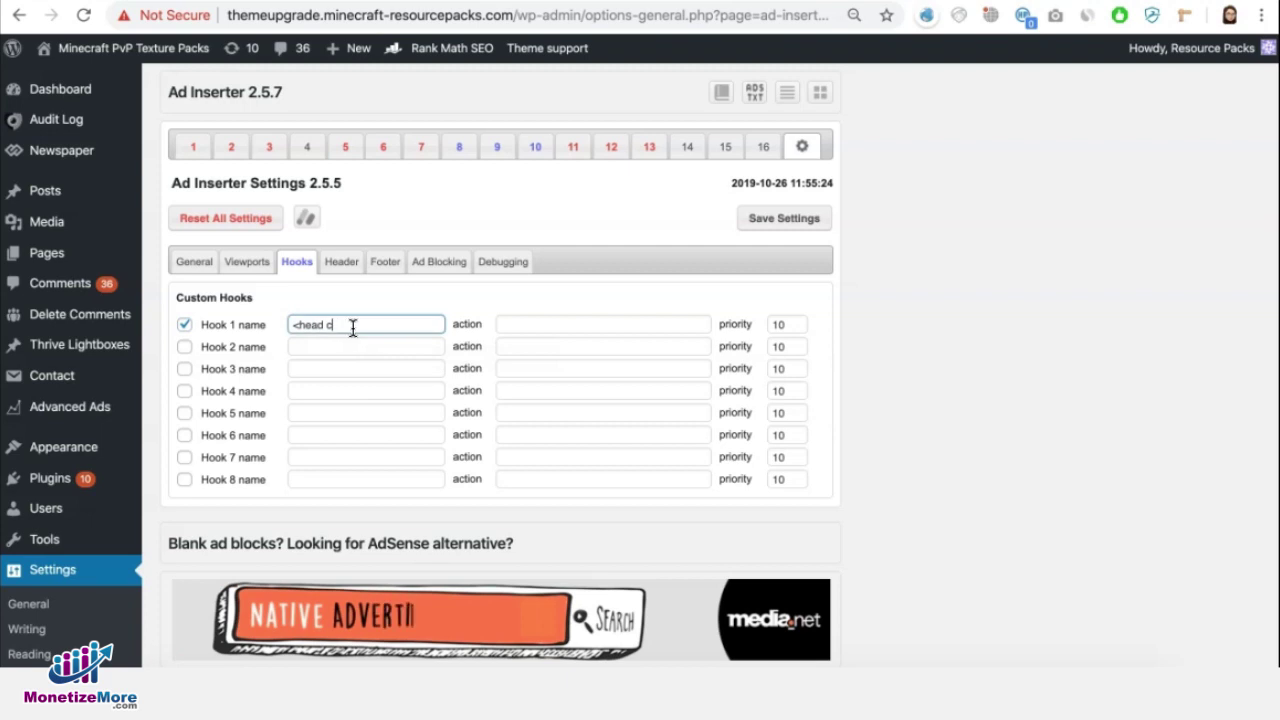
{"action": "type", "text": "ode>"}
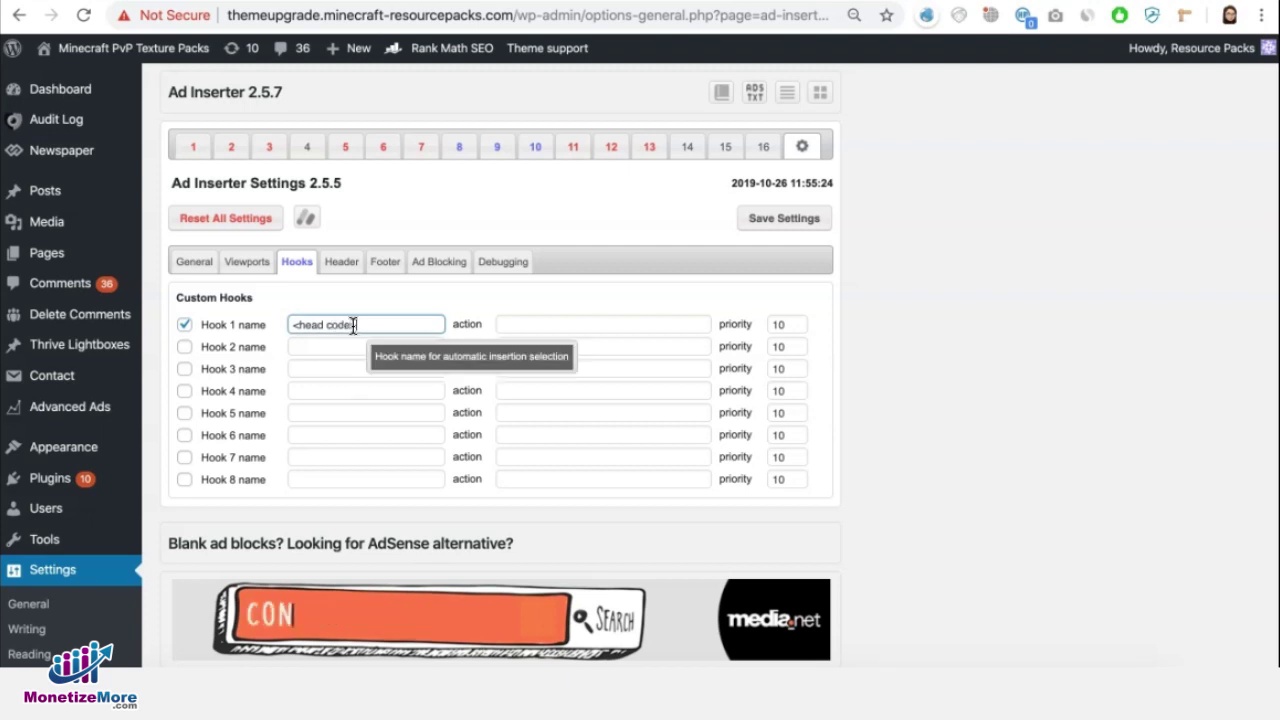
{"action": "left_click", "coordinate": [580, 322]}
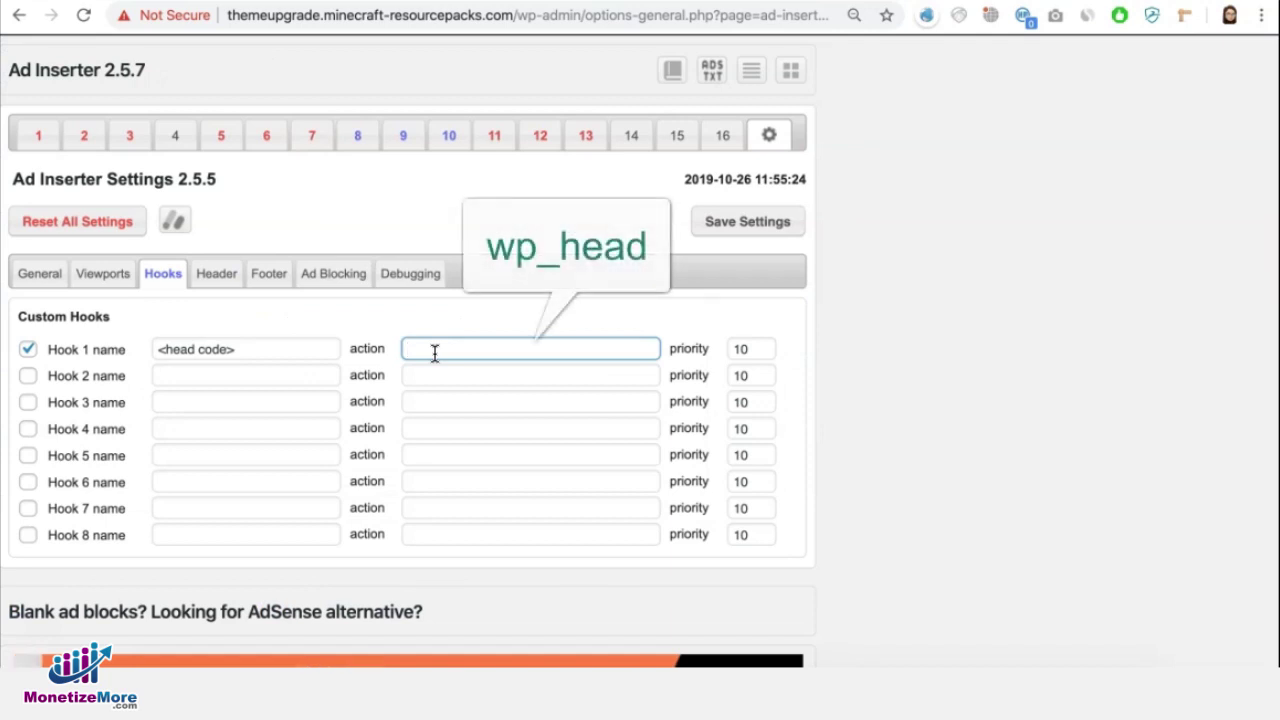
{"action": "type", "text": "wp"}
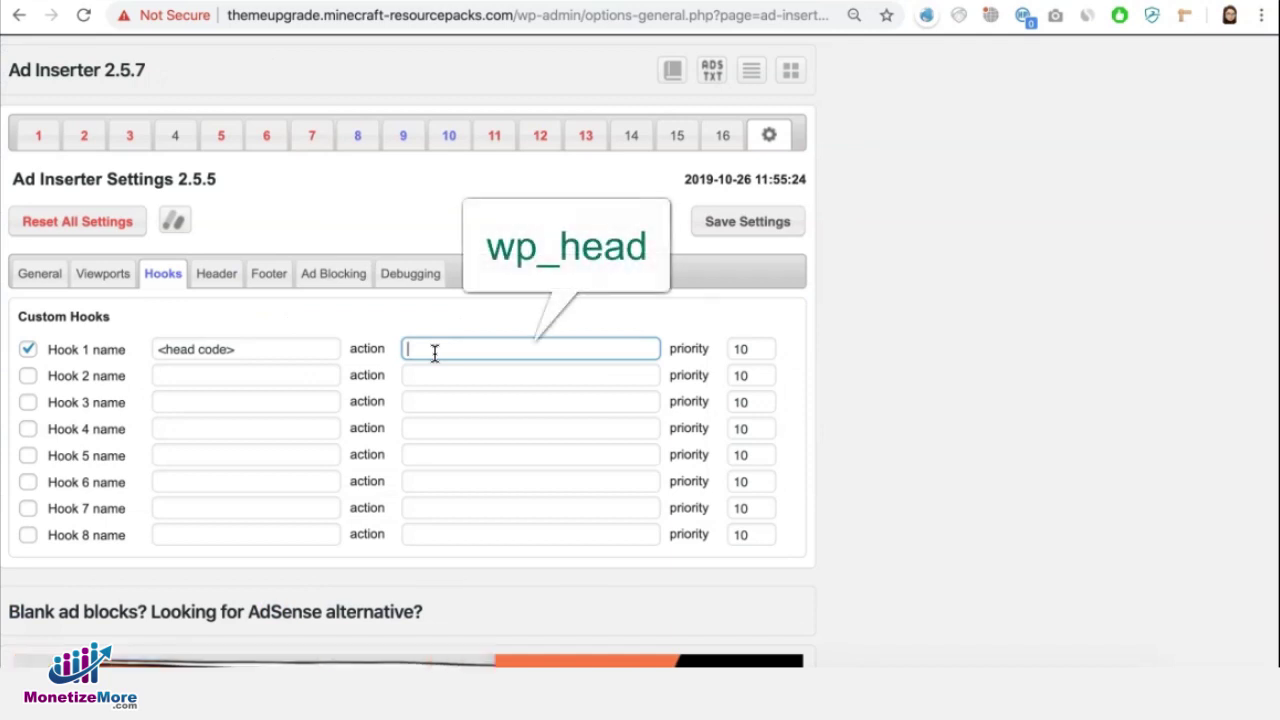
{"action": "type", "text": "_head"}
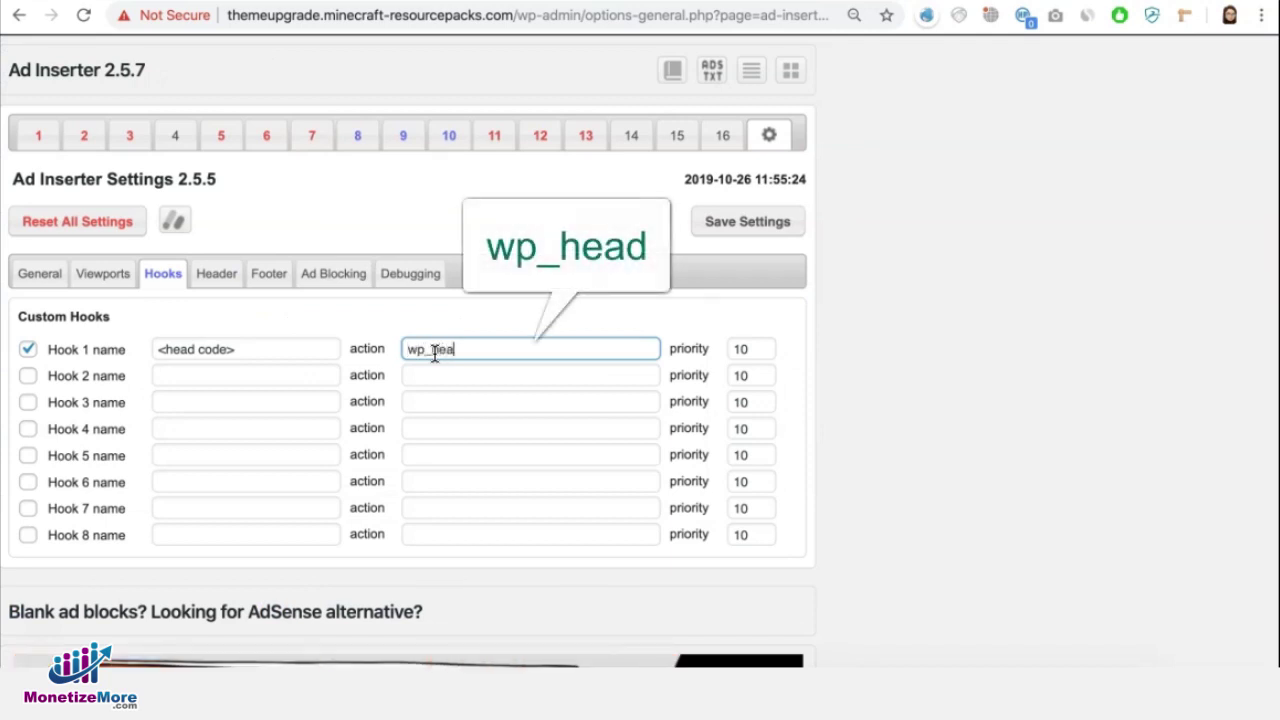
{"action": "left_click", "coordinate": [872, 336]}
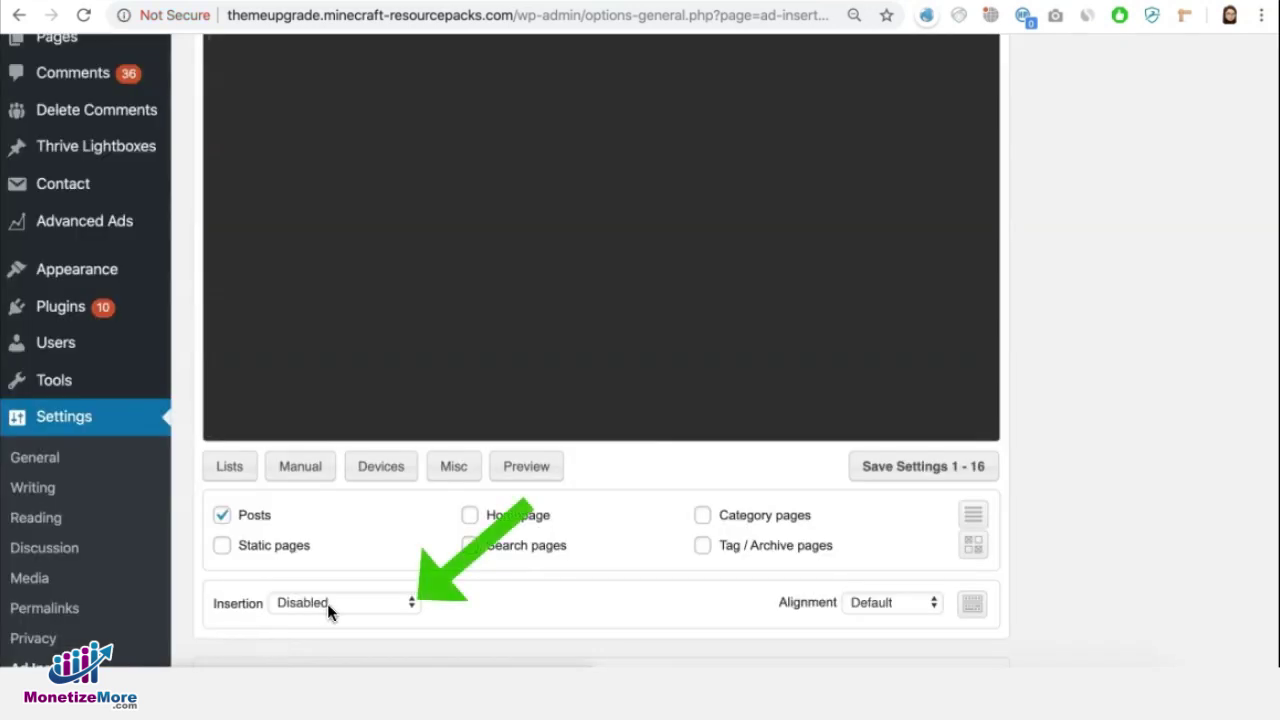
Set Block 15's insertion position to the <head code> hook
{"action": "left_click", "coordinate": [327, 603]}
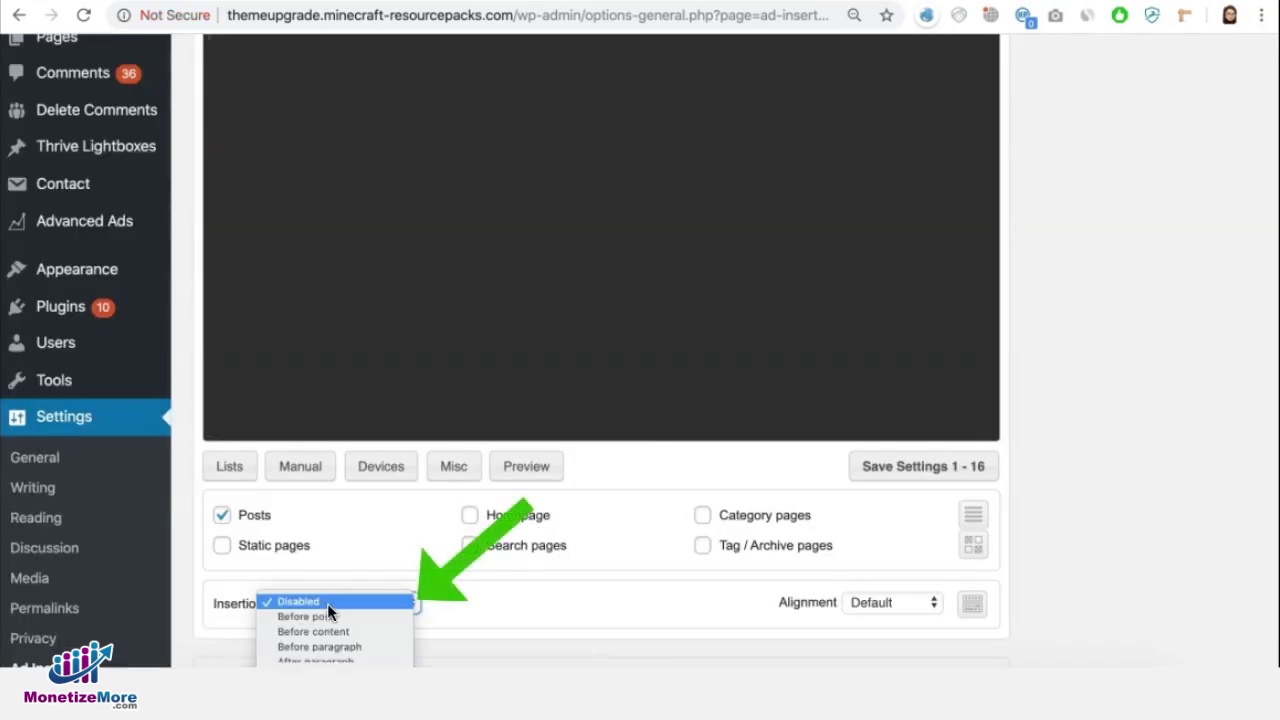
{"action": "key", "text": "Escape"}
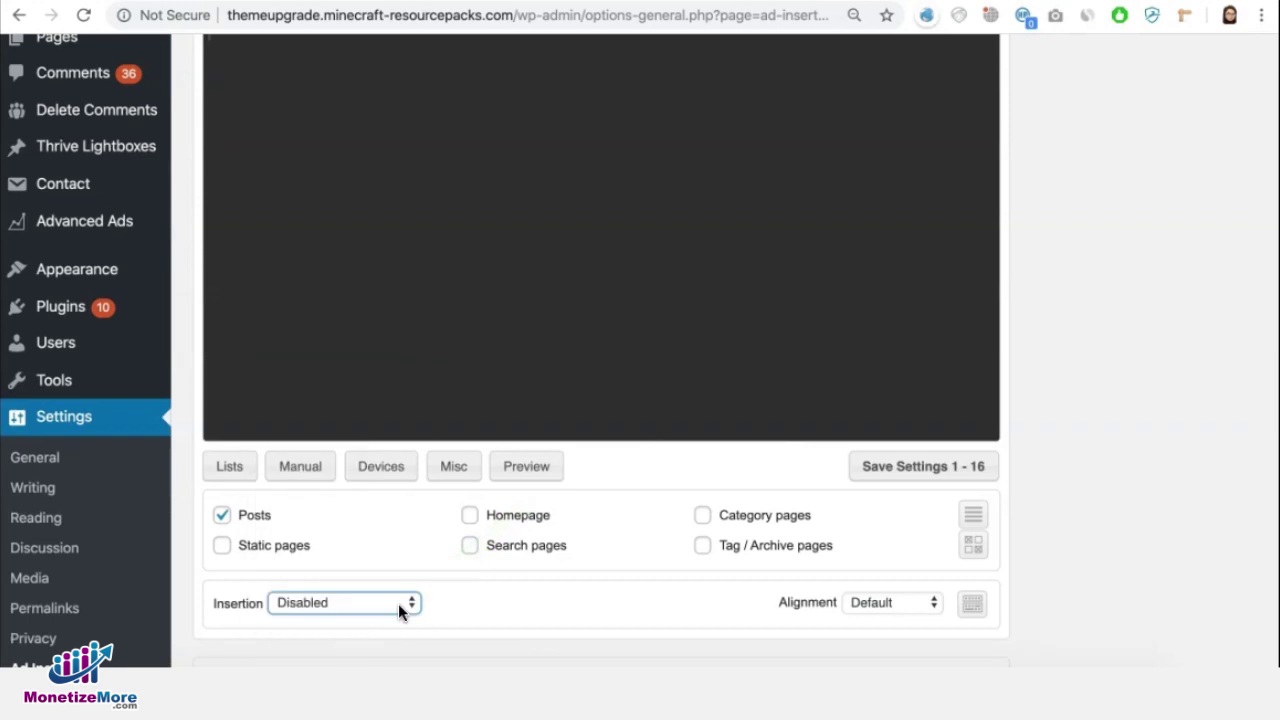
{"action": "scroll", "coordinate": [423, 334], "scroll_direction": "up", "scroll_amount": 3}
{"action": "scroll", "coordinate": [595, 319], "scroll_direction": "down", "scroll_amount": 1}
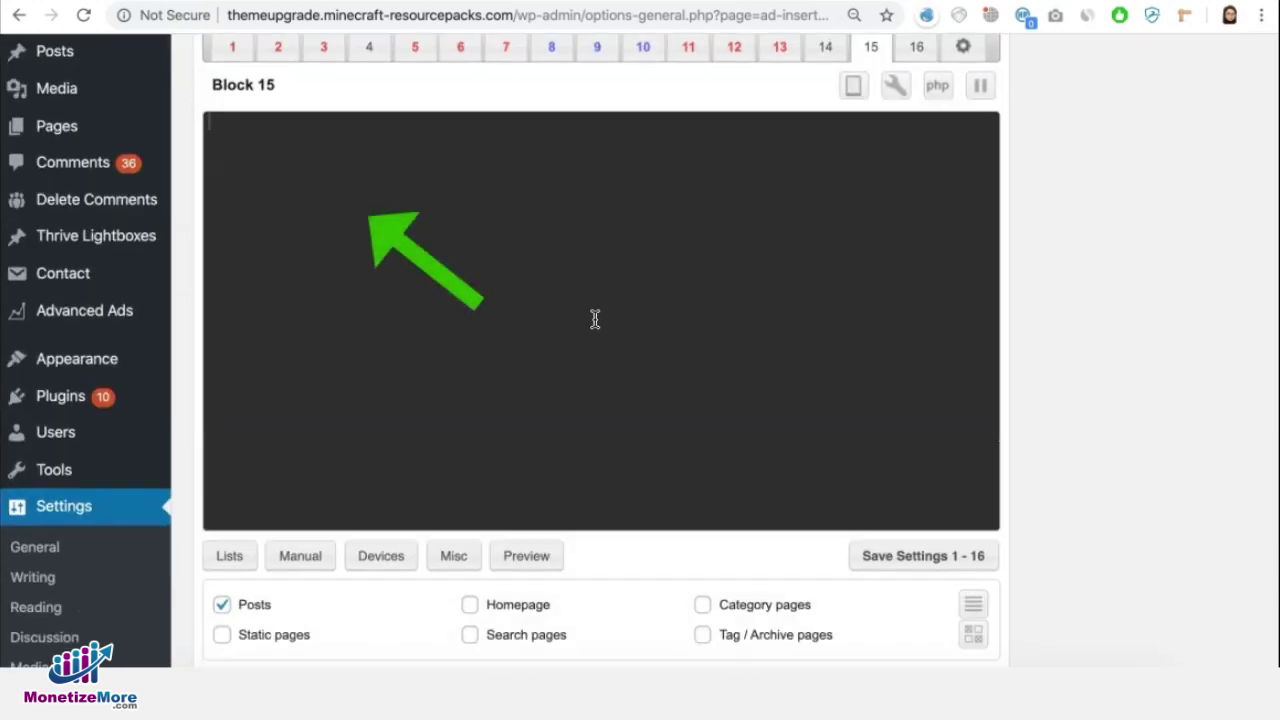
{"action": "scroll", "coordinate": [595, 319], "scroll_direction": "down", "scroll_amount": 1}
{"action": "left_click", "coordinate": [385, 640]}
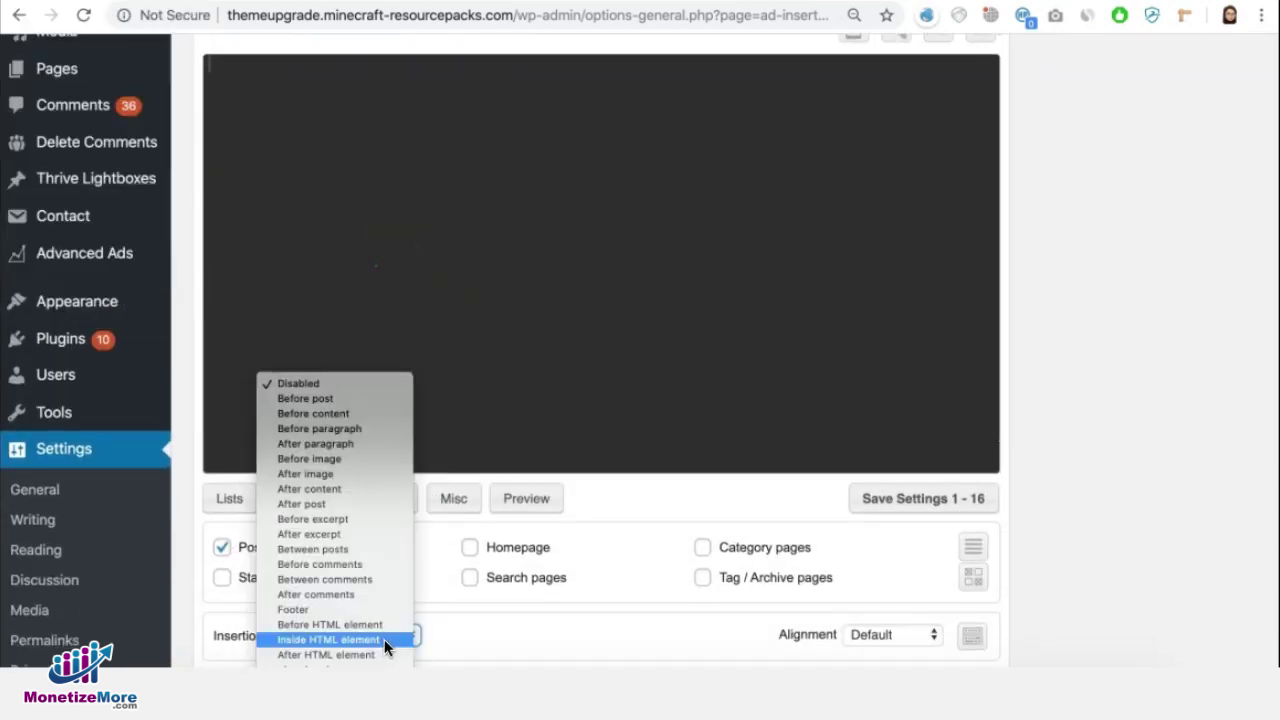
{"action": "key", "text": "Return"}
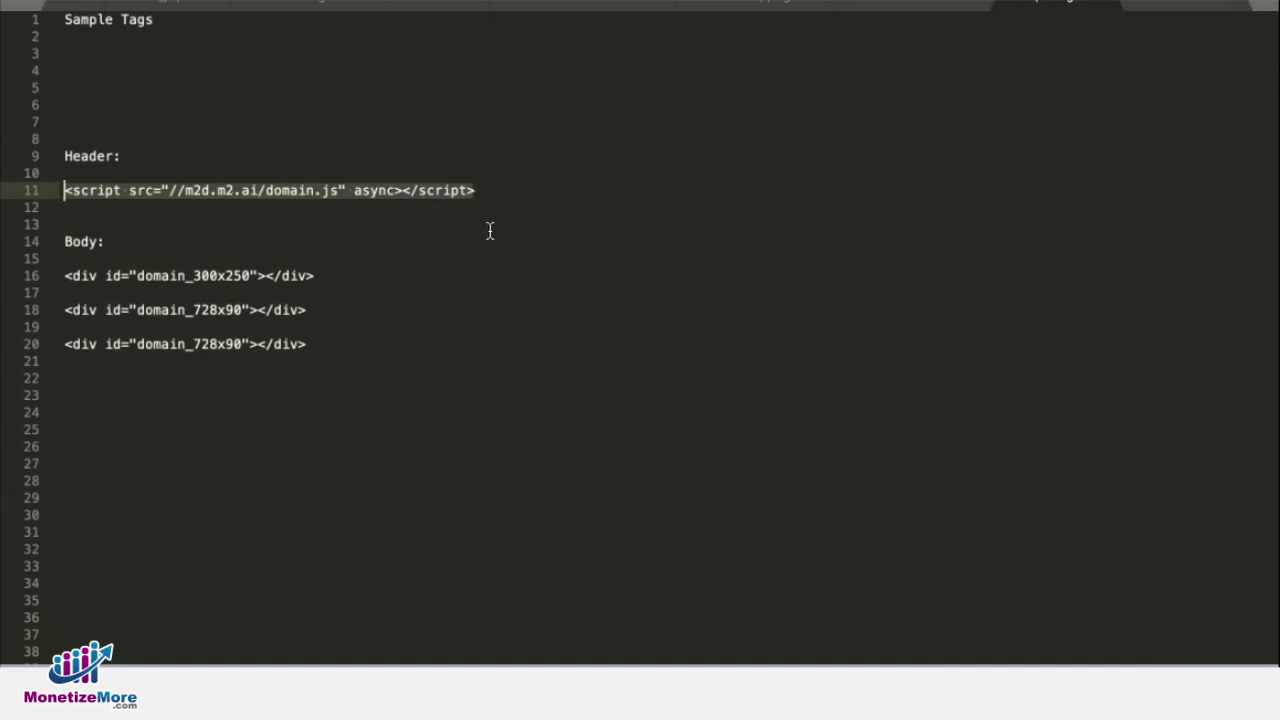
Paste the header script tag at the start of Block 15's code
{"action": "left_click", "coordinate": [623, 700]}
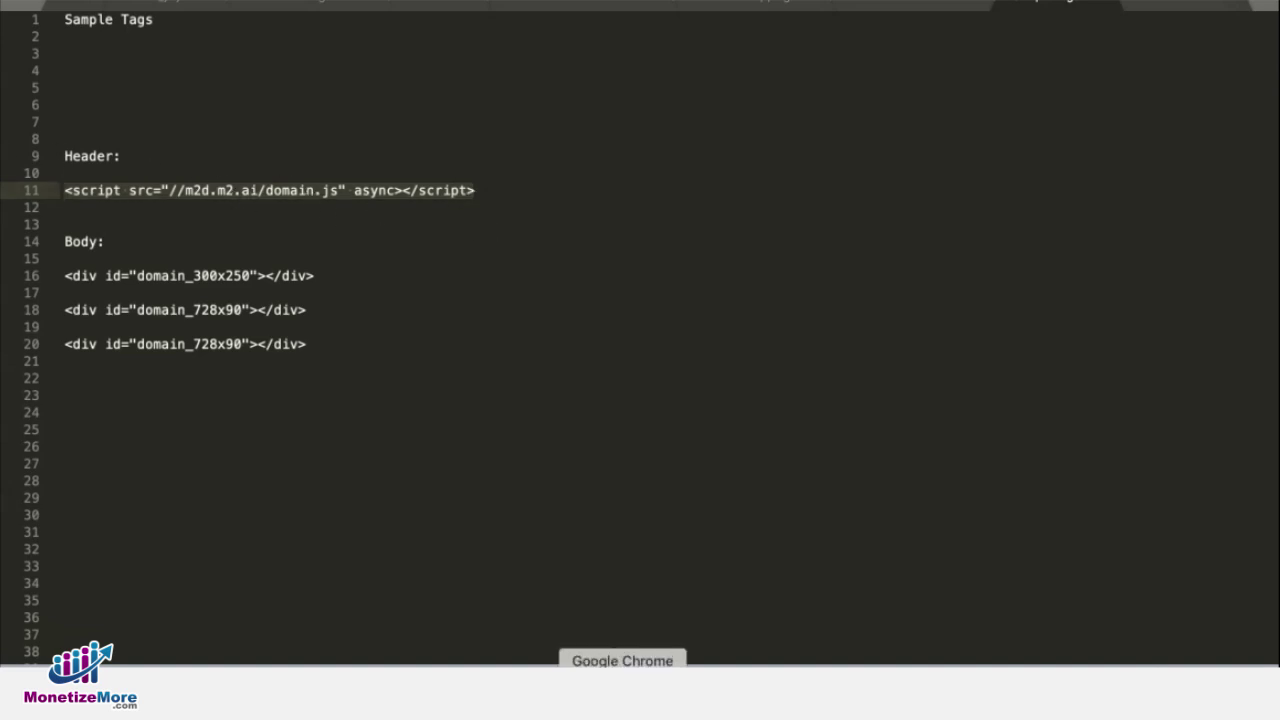
{"action": "scroll", "coordinate": [329, 133], "scroll_direction": "up", "scroll_amount": 1}
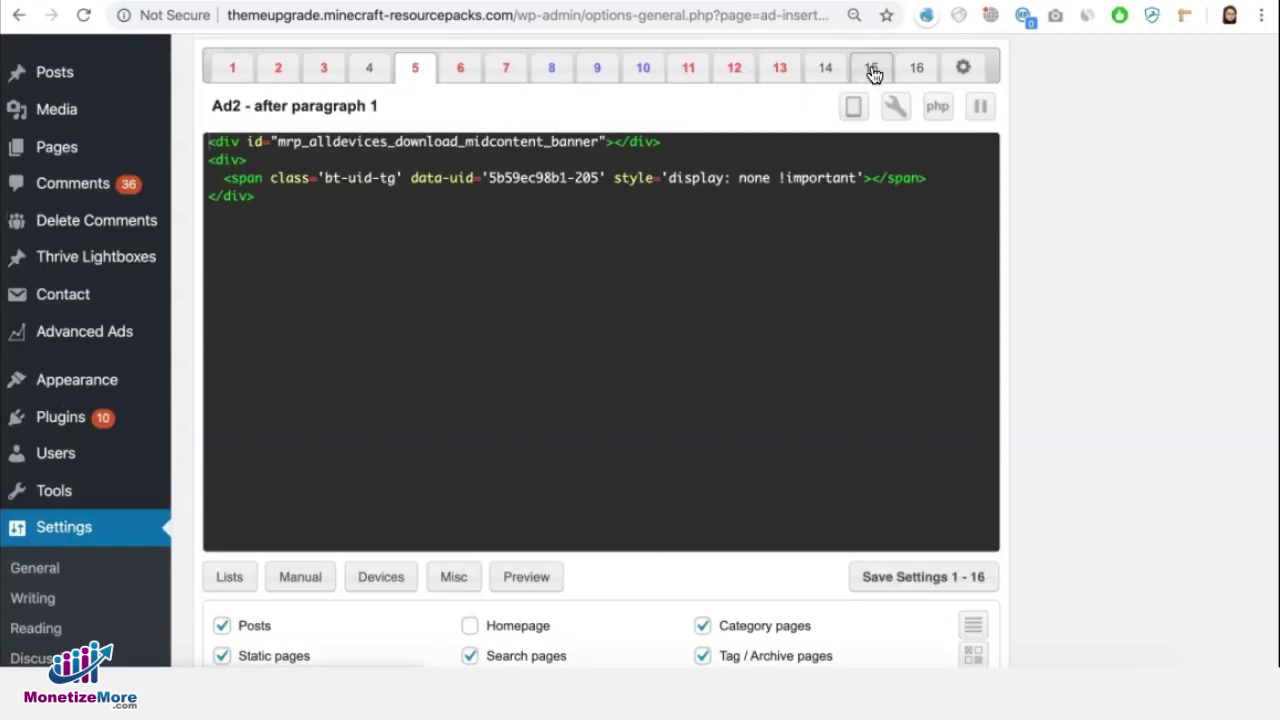
{"action": "left_click", "coordinate": [871, 67]}
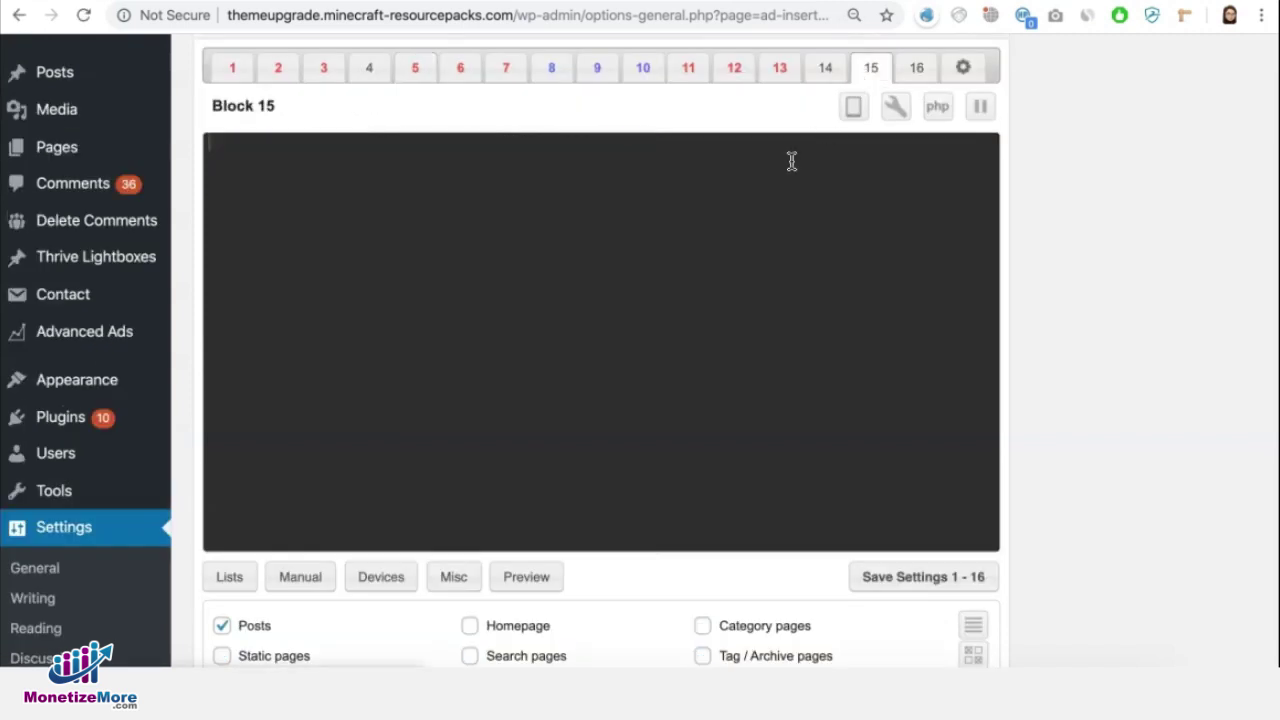
{"action": "left_click", "coordinate": [372, 152]}
{"action": "type", "text": "<script src=\"//m2d.m2.ai/domain.js\" async></script>"}
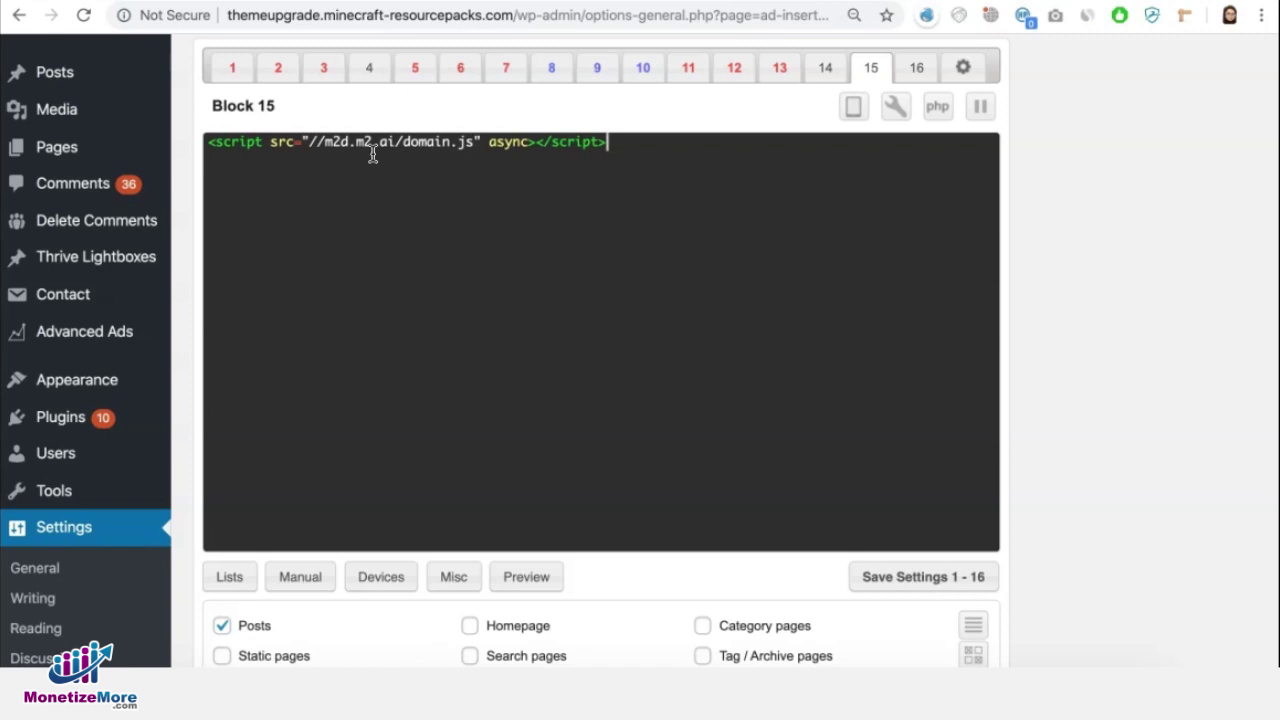
Rename Block 15 to 'header - mm' and keep its insertion at <head code>
{"action": "left_click", "coordinate": [290, 108]}
{"action": "triple_click", "coordinate": [211, 106]}
{"action": "type", "text": "header "}
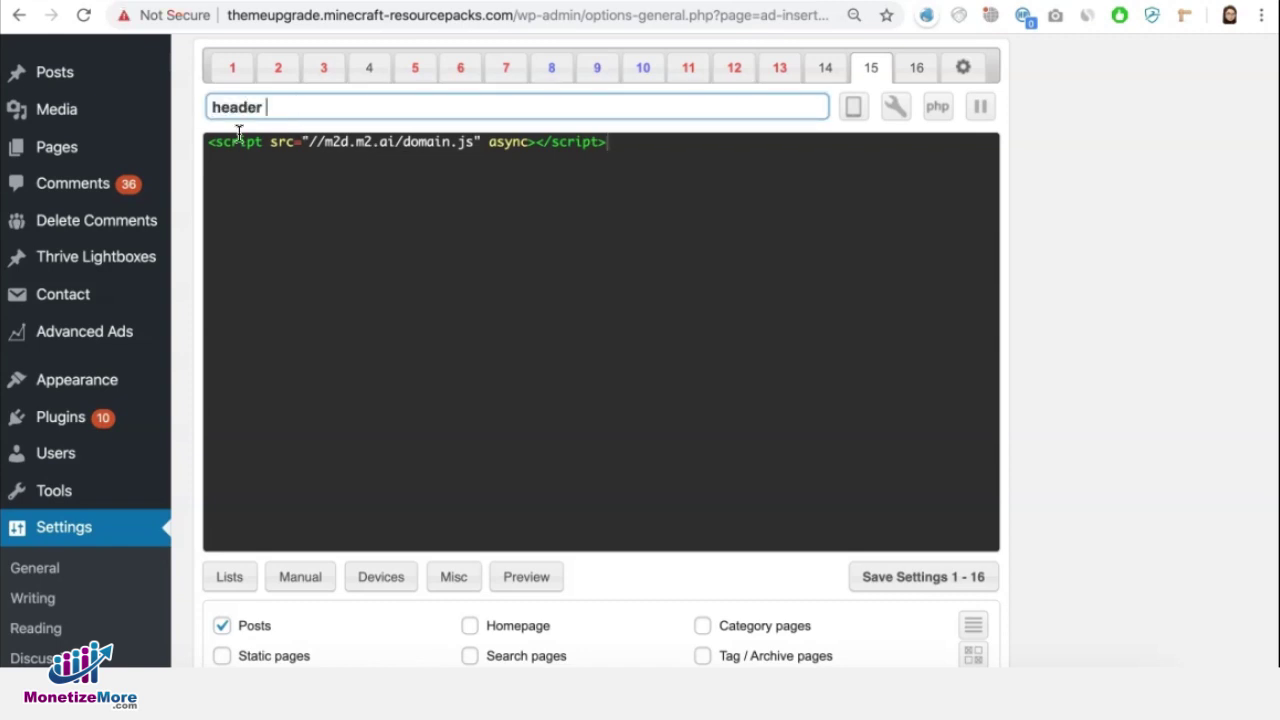
{"action": "type", "text": "- mm"}
{"action": "key", "text": "Return"}
{"action": "scroll", "coordinate": [1057, 231], "scroll_direction": "down", "scroll_amount": 2}
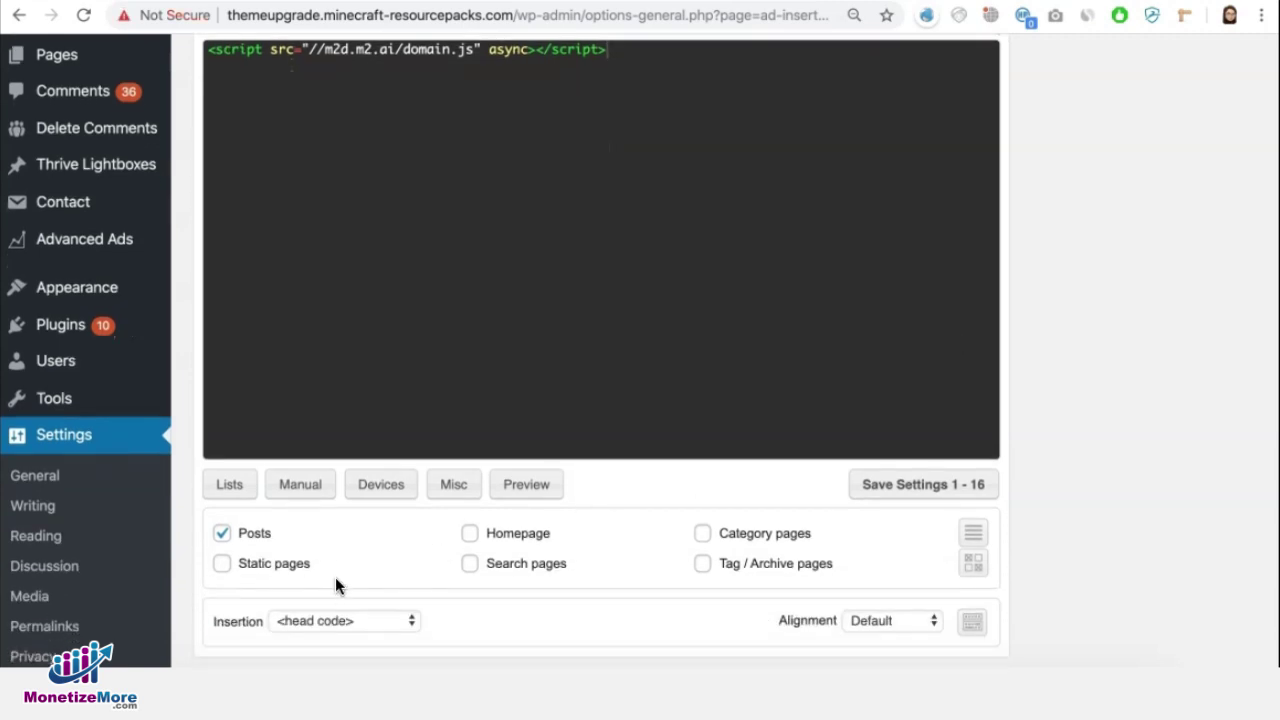
{"action": "scroll", "coordinate": [285, 590], "scroll_direction": "down", "scroll_amount": 2}
{"action": "left_click", "coordinate": [337, 549]}
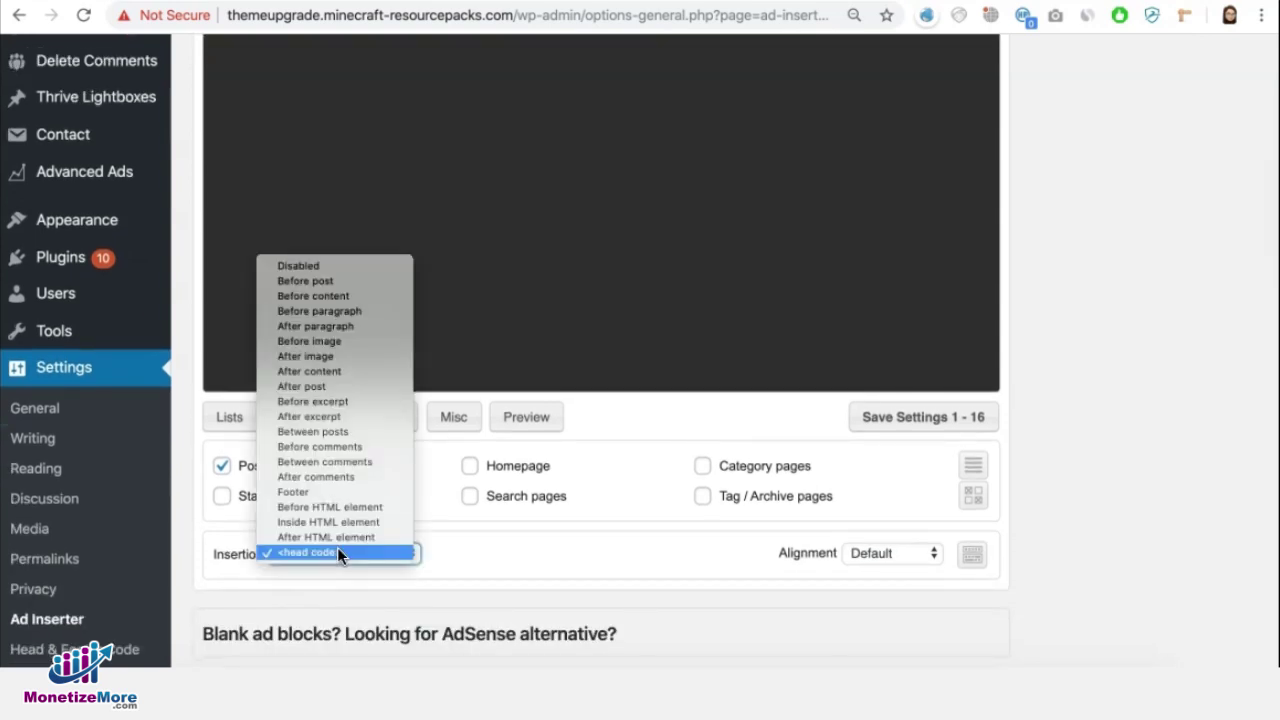
{"action": "left_click", "coordinate": [338, 550]}
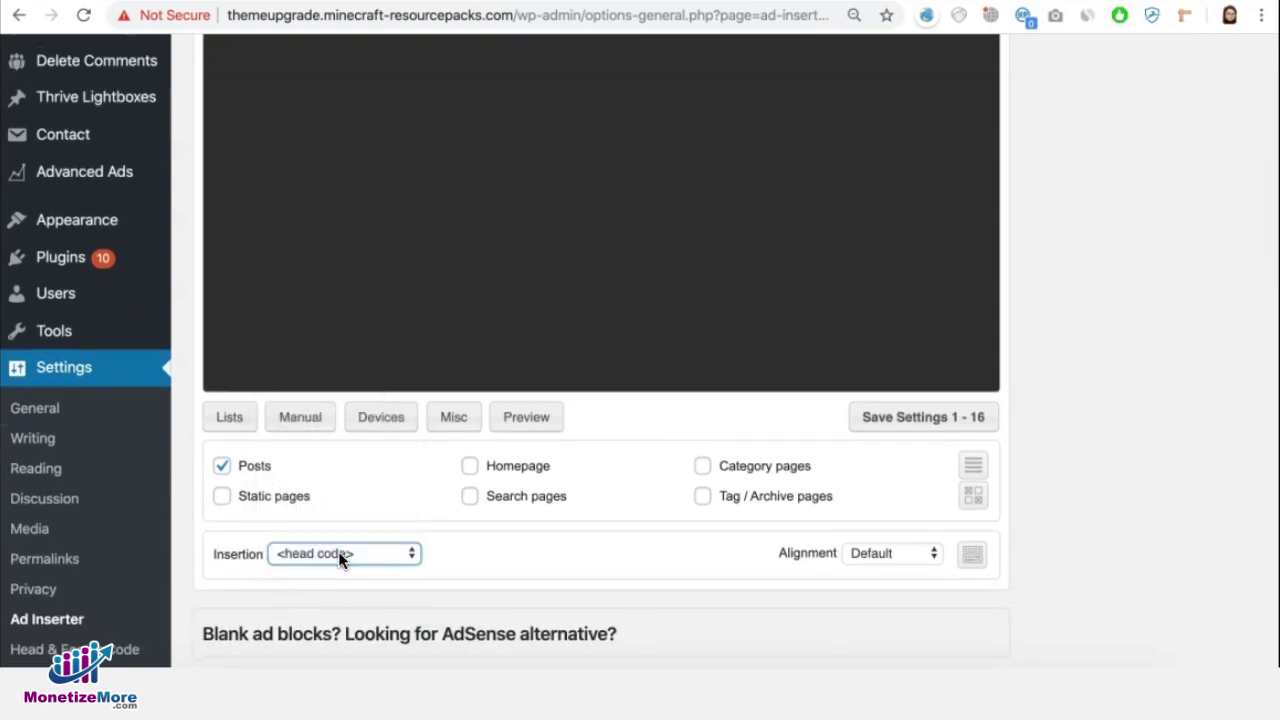
{"action": "scroll", "coordinate": [338, 551], "scroll_direction": "up", "scroll_amount": 1}
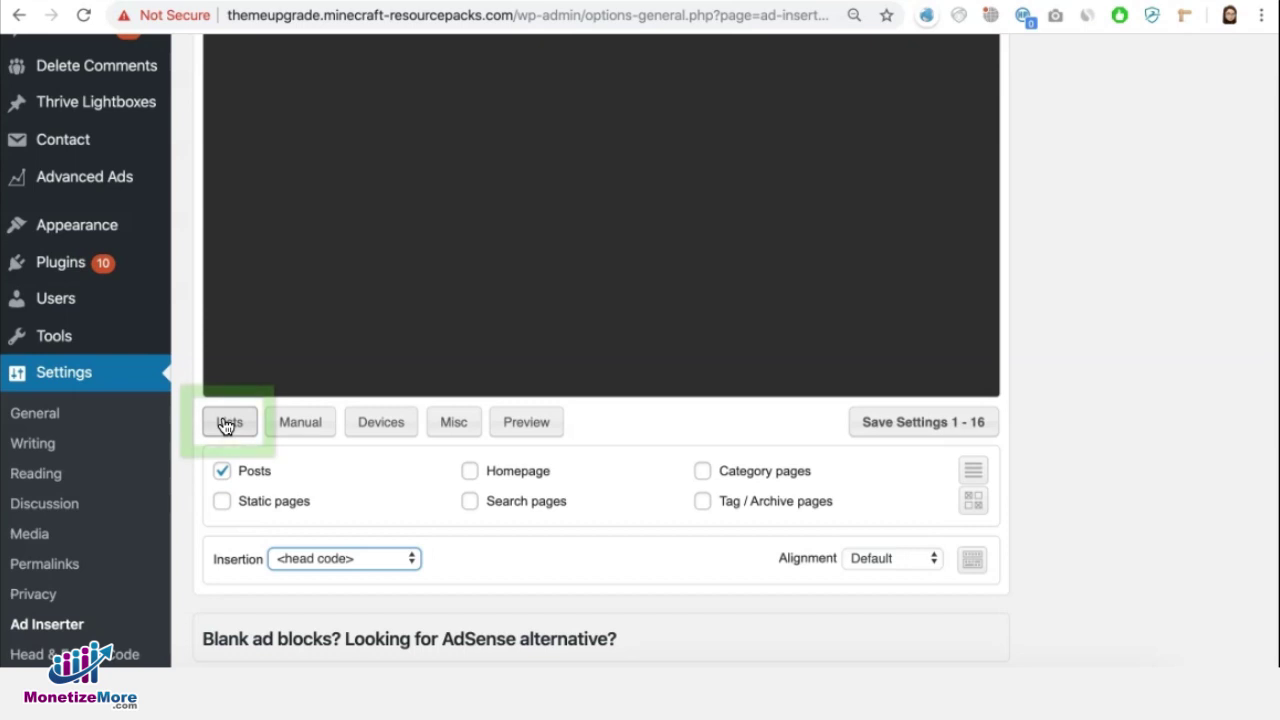
Whitelist the URL /survival-island-1-14-4/* in Block 15's Urls list
{"action": "left_click", "coordinate": [227, 428]}
{"action": "scroll", "coordinate": [226, 445], "scroll_direction": "down", "scroll_amount": 5}
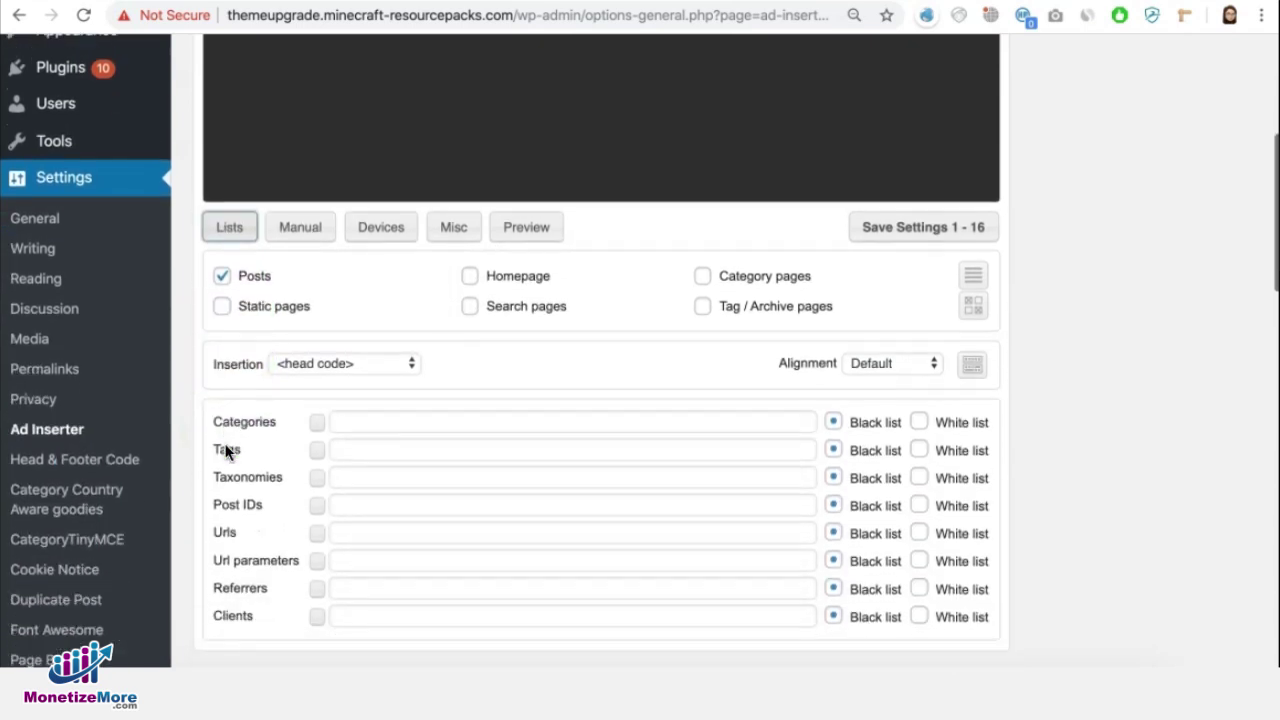
{"action": "left_click", "coordinate": [358, 514]}
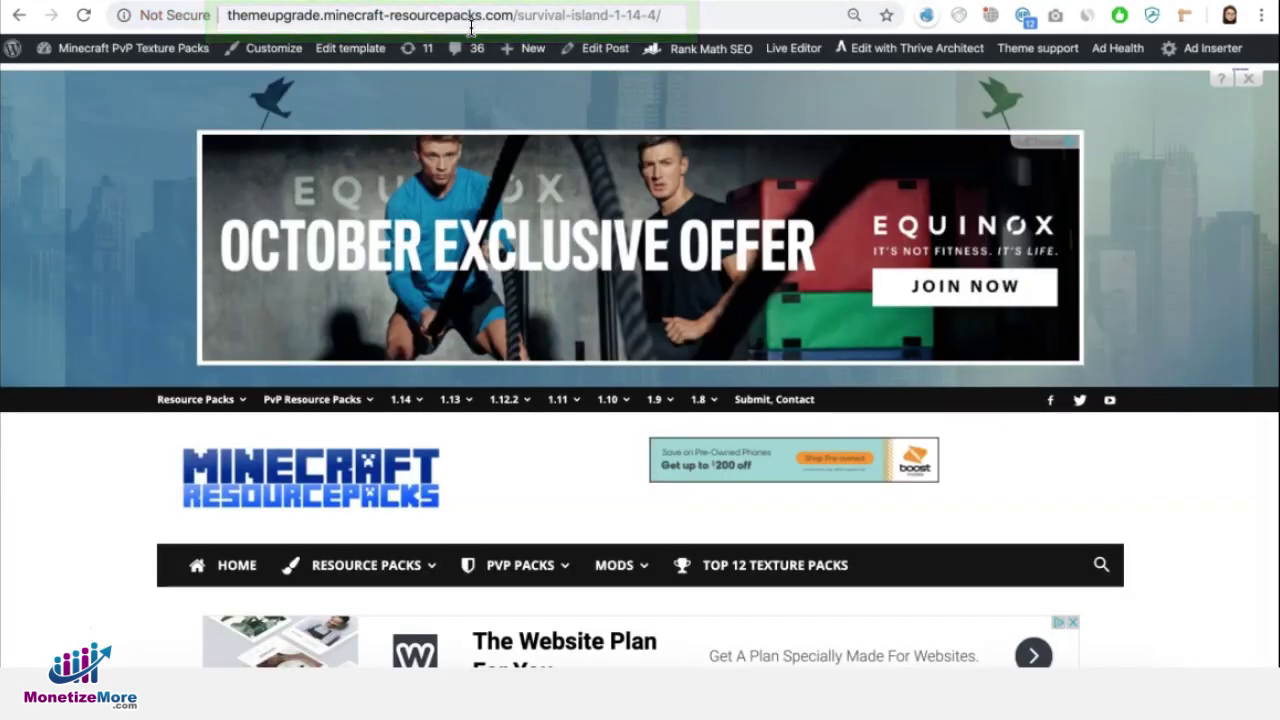
{"action": "left_click", "coordinate": [468, 16]}
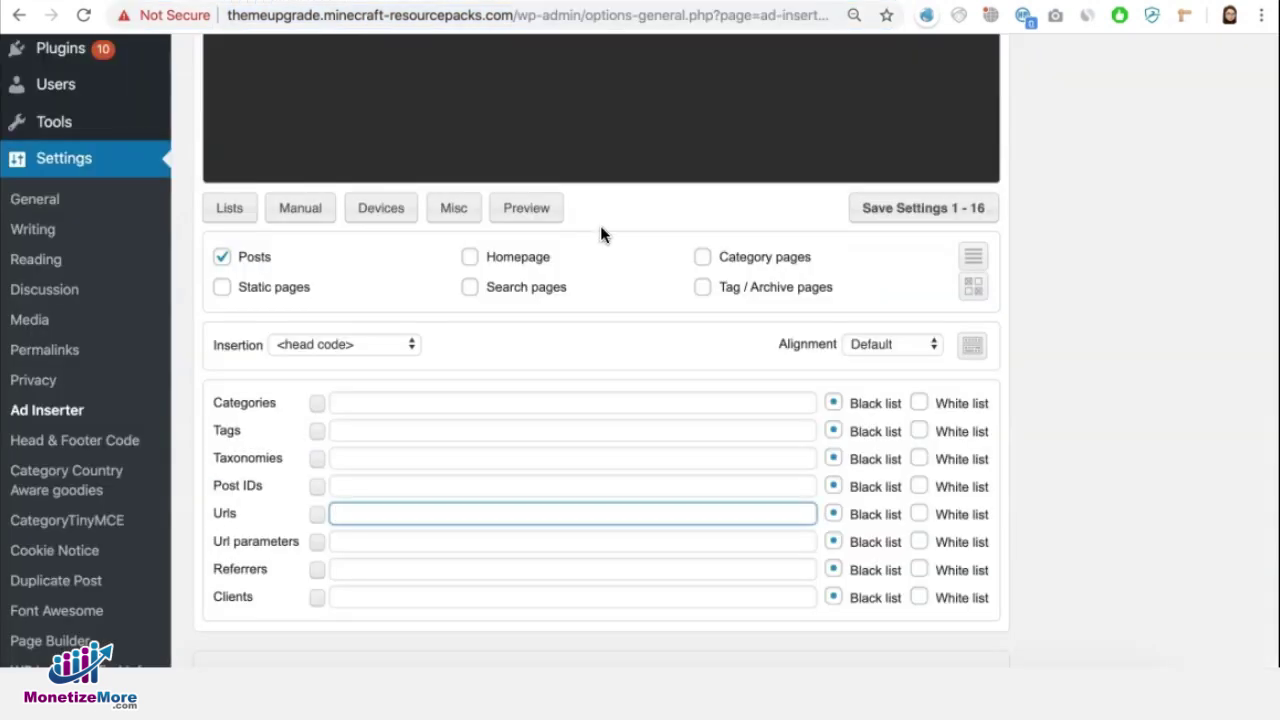
{"action": "type", "text": "http://themeupgrade.minecraft-resourcepacks.com/survival-island-1-14-4/"}
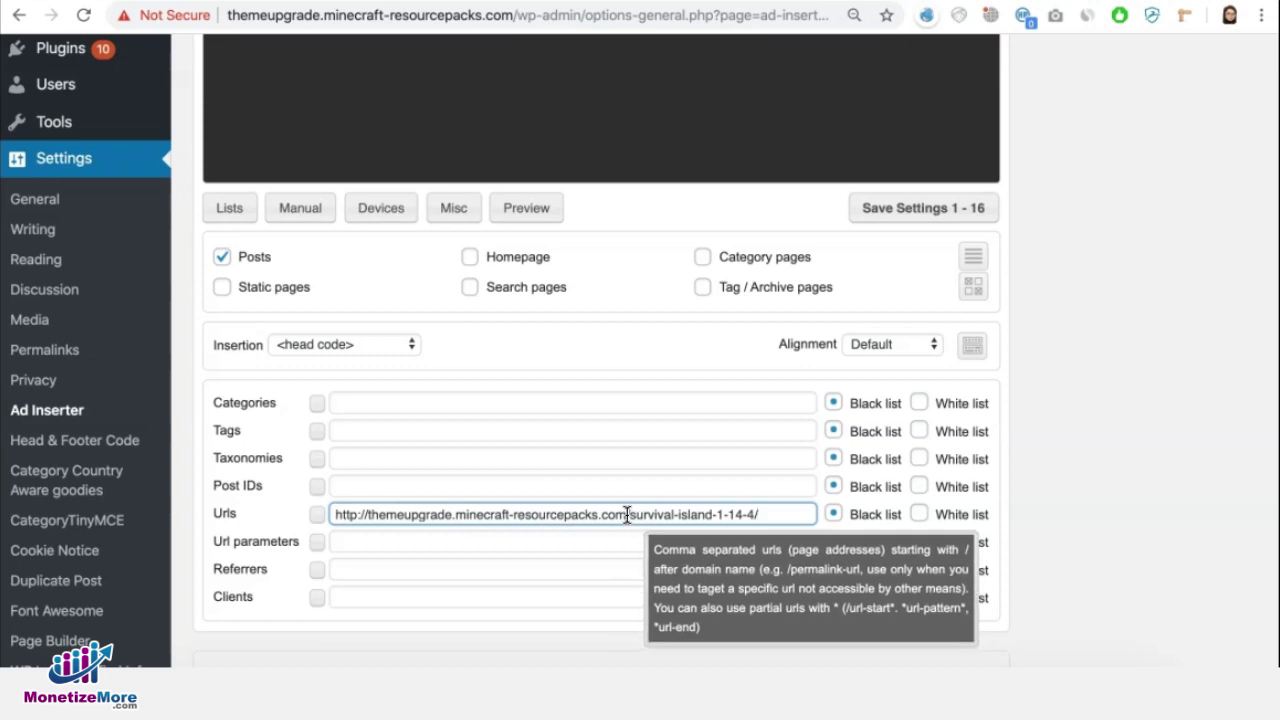
{"action": "left_click_drag", "start_coordinate": [627, 515], "coordinate": [325, 518]}
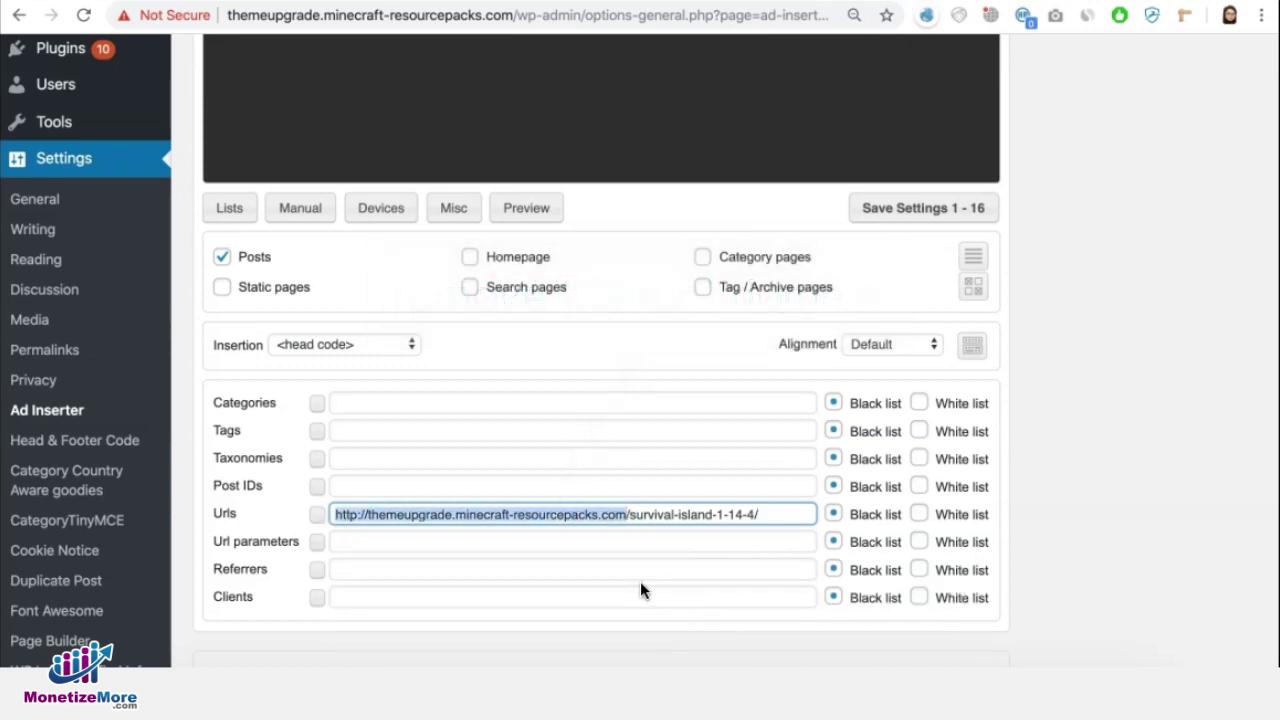
{"action": "key", "text": "BackSpace"}
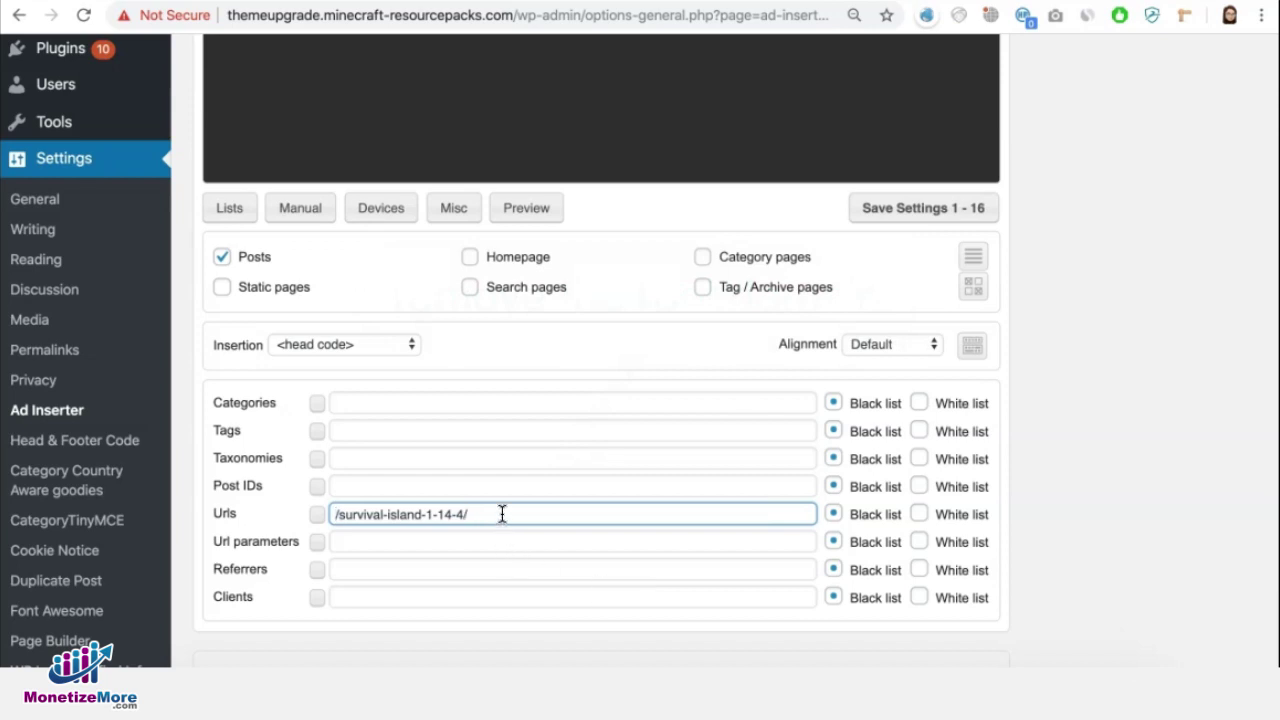
{"action": "type", "text": "*"}
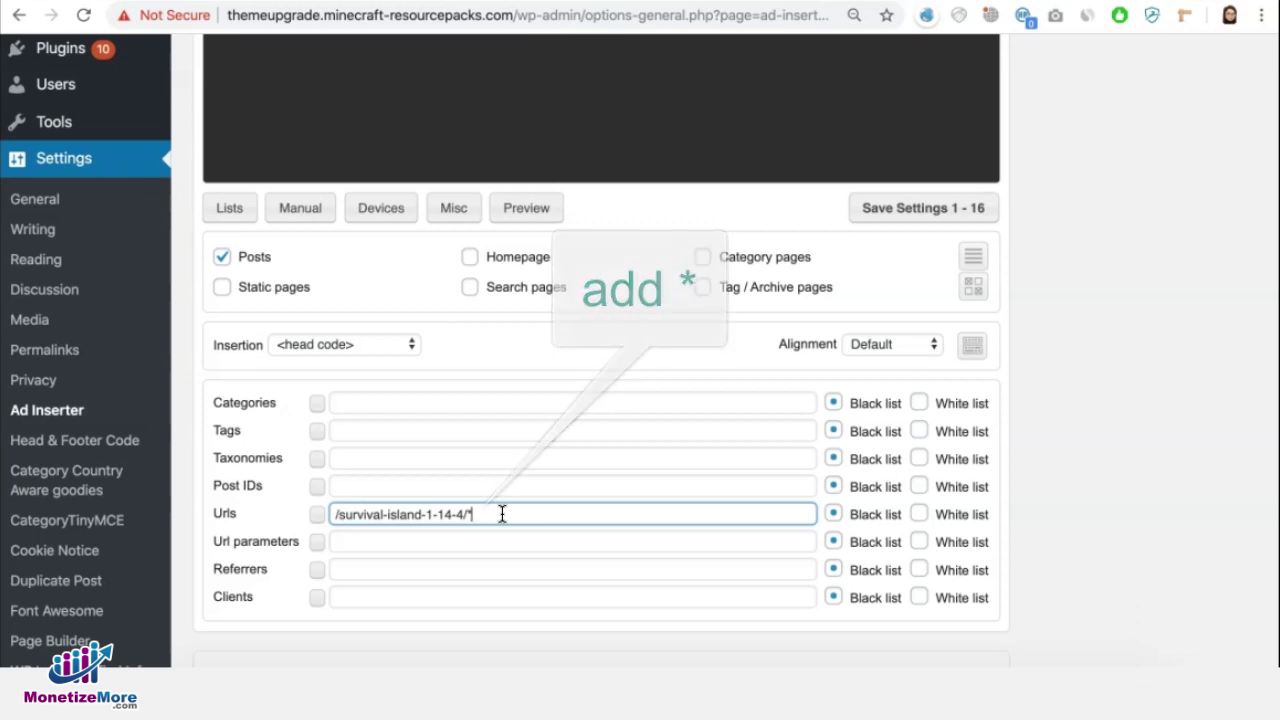
{"action": "scroll", "coordinate": [502, 514], "scroll_direction": "right", "scroll_amount": 2}
{"action": "left_click", "coordinate": [834, 511]}
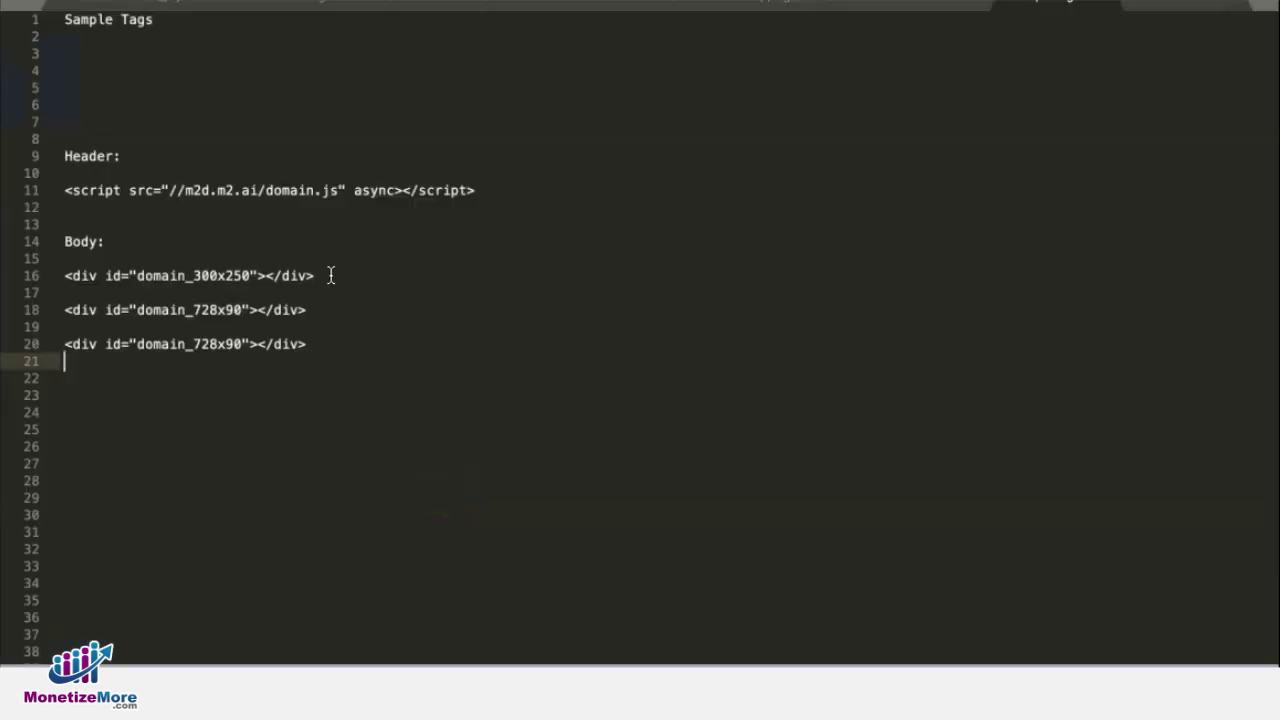
Copy the domain_300x250 div from Sublime Text and paste it into Block 16
{"action": "left_click_drag", "start_coordinate": [320, 276], "coordinate": [64, 276]}
{"action": "key", "text": "super+c"}
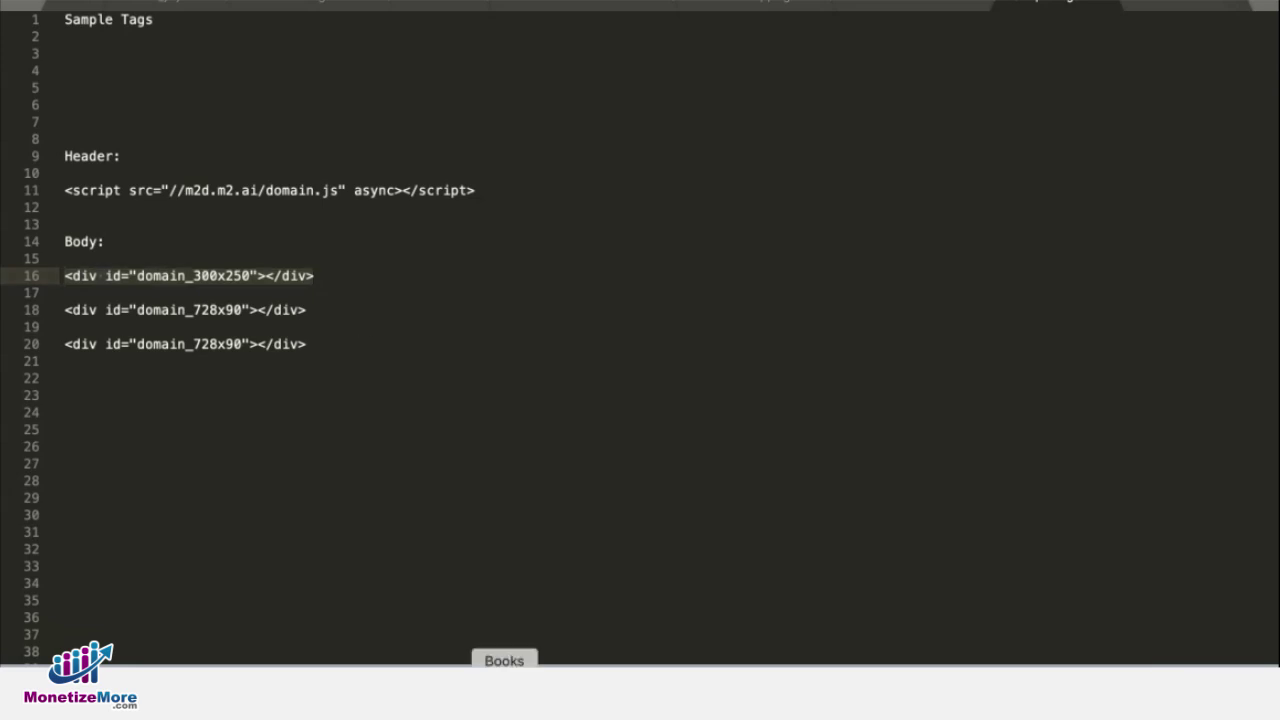
{"action": "left_click", "coordinate": [623, 666]}
{"action": "scroll", "coordinate": [734, 274], "scroll_direction": "up", "scroll_amount": 10}
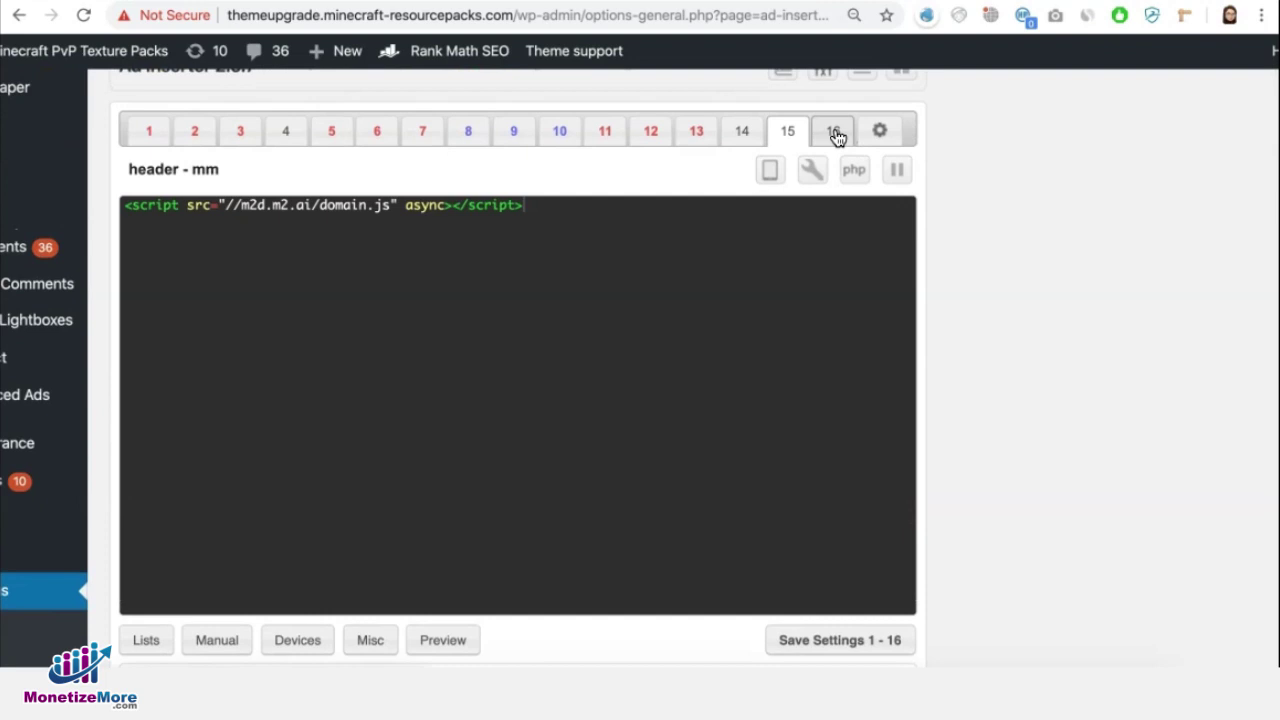
{"action": "left_click", "coordinate": [835, 130]}
{"action": "key", "text": "super+v"}
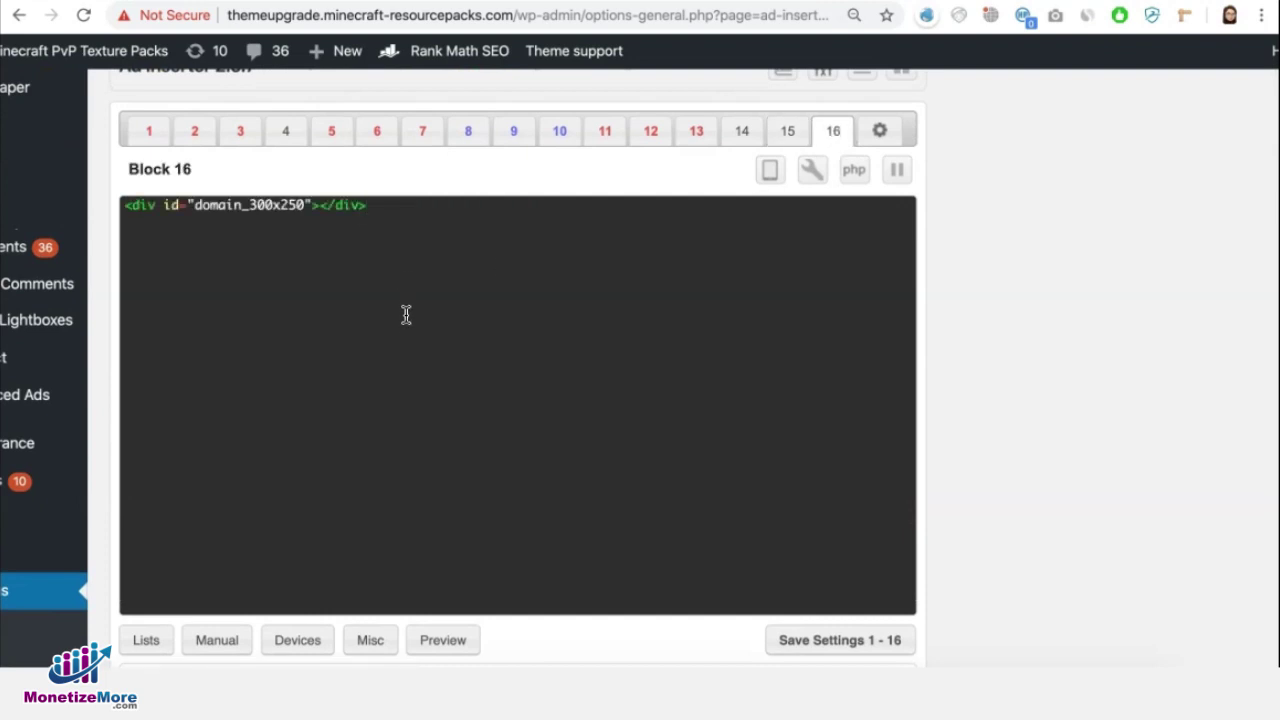
Enable Block 16 on static pages, homepage, search, category and tag/archive pages
{"action": "scroll", "coordinate": [404, 312], "scroll_direction": "down", "scroll_amount": 5}
{"action": "left_click", "coordinate": [168, 486]}
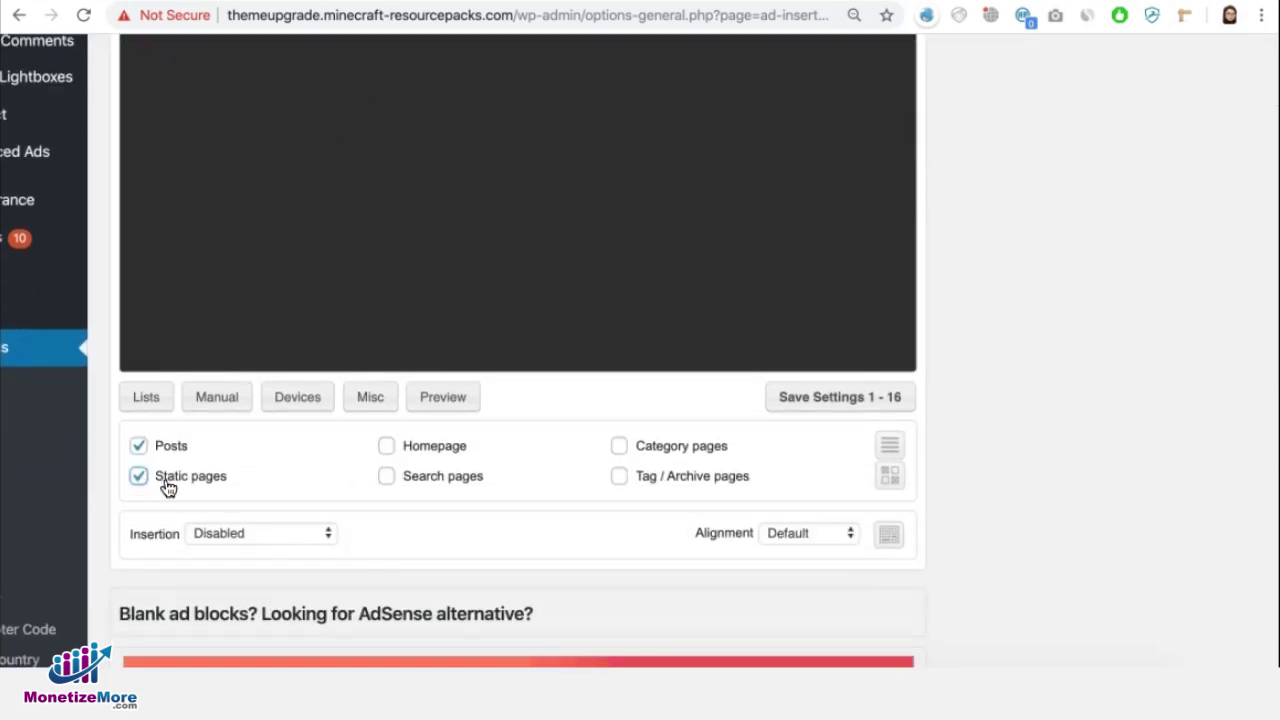
{"action": "left_click", "coordinate": [386, 446]}
{"action": "left_click", "coordinate": [386, 476]}
{"action": "left_click", "coordinate": [619, 446]}
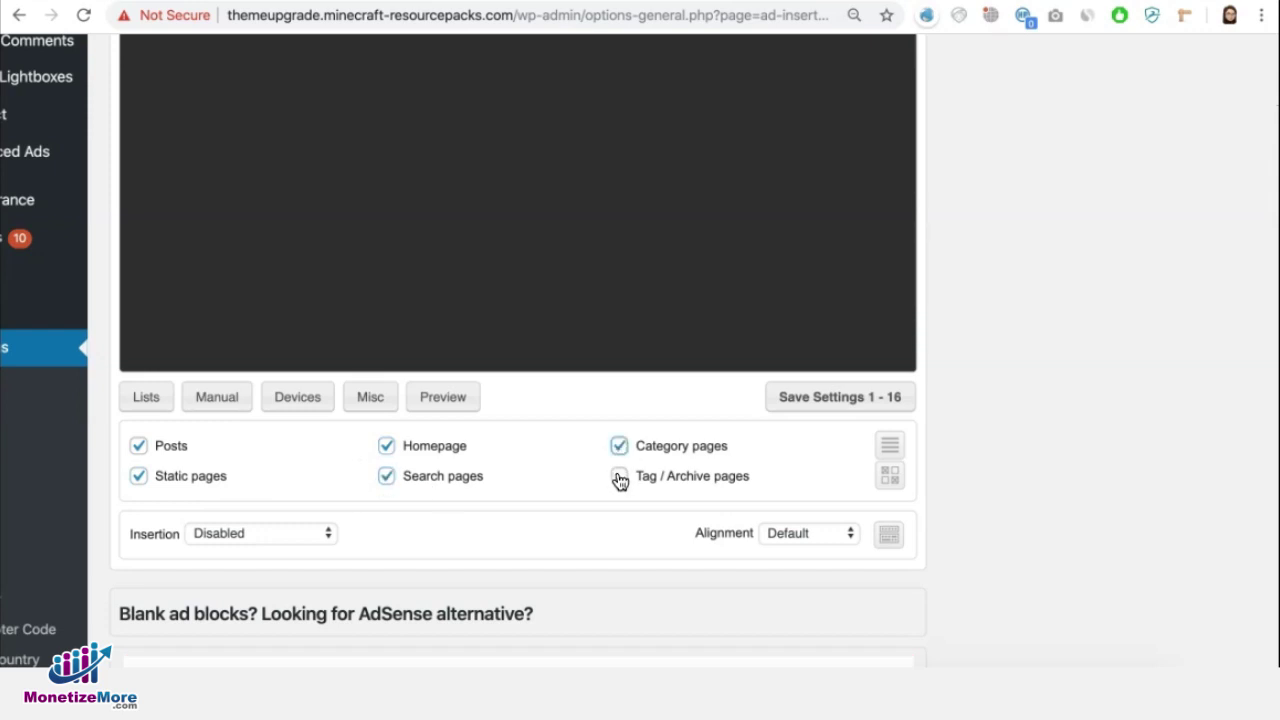
{"action": "left_click", "coordinate": [619, 476]}
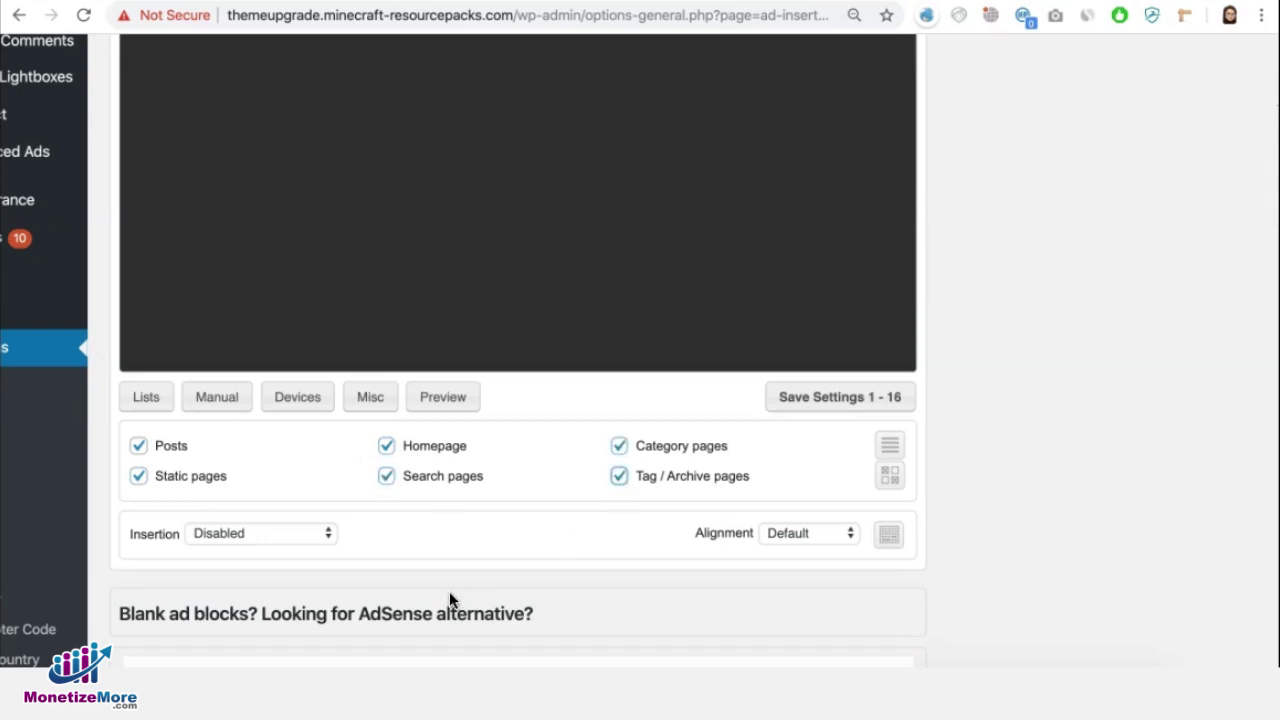
Insert Block 16 before paragraph 2 with Center alignment
{"action": "left_click", "coordinate": [294, 530]}
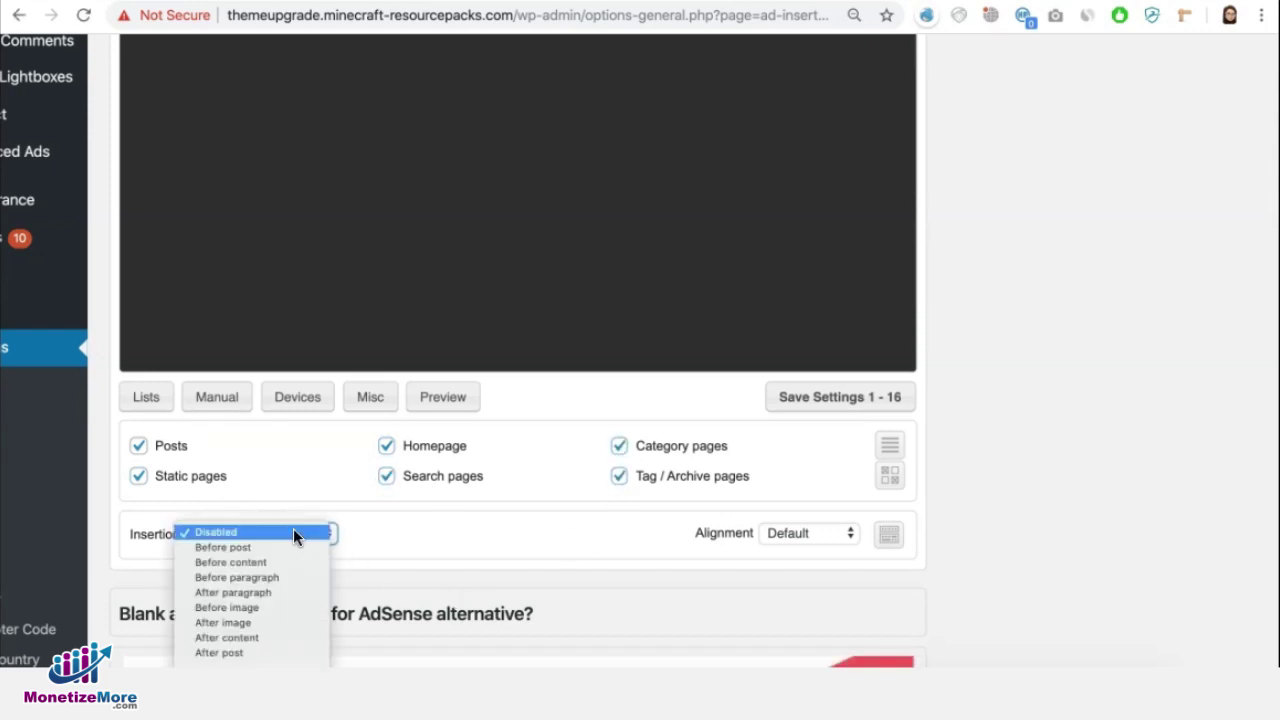
{"action": "left_click", "coordinate": [279, 579]}
{"action": "left_click", "coordinate": [356, 540]}
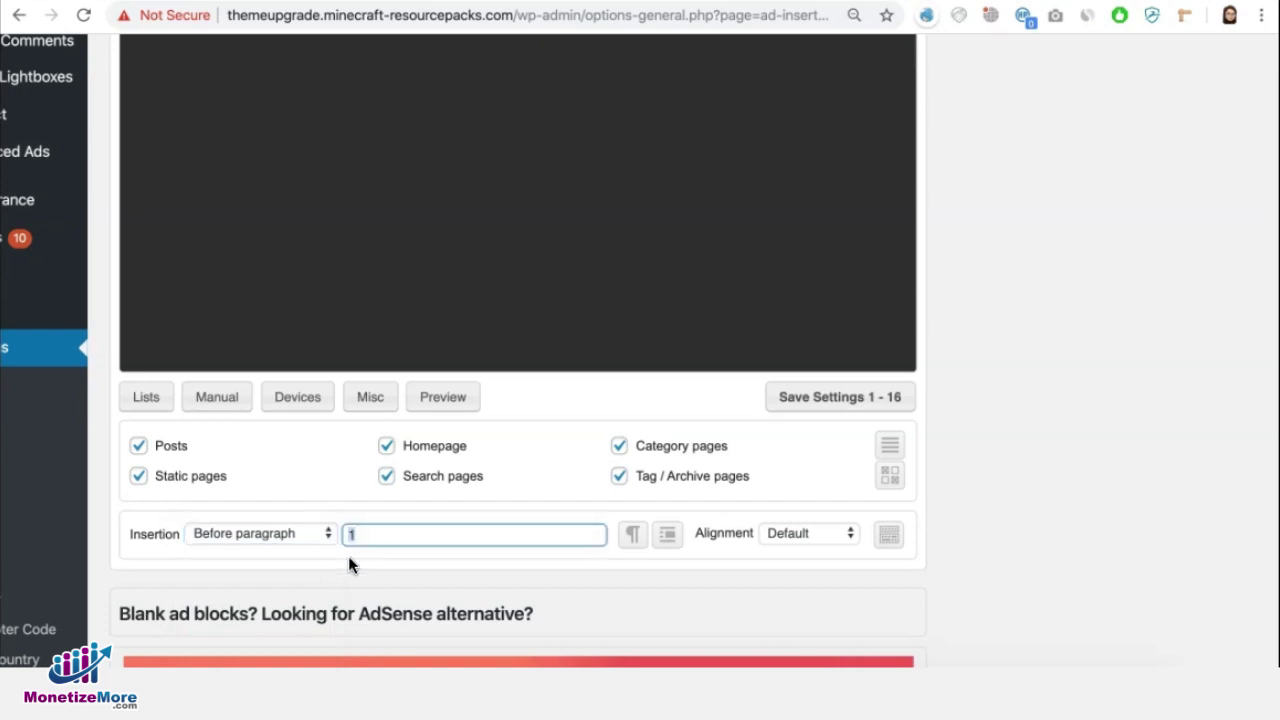
{"action": "type", "text": "2"}
{"action": "left_click", "coordinate": [472, 561]}
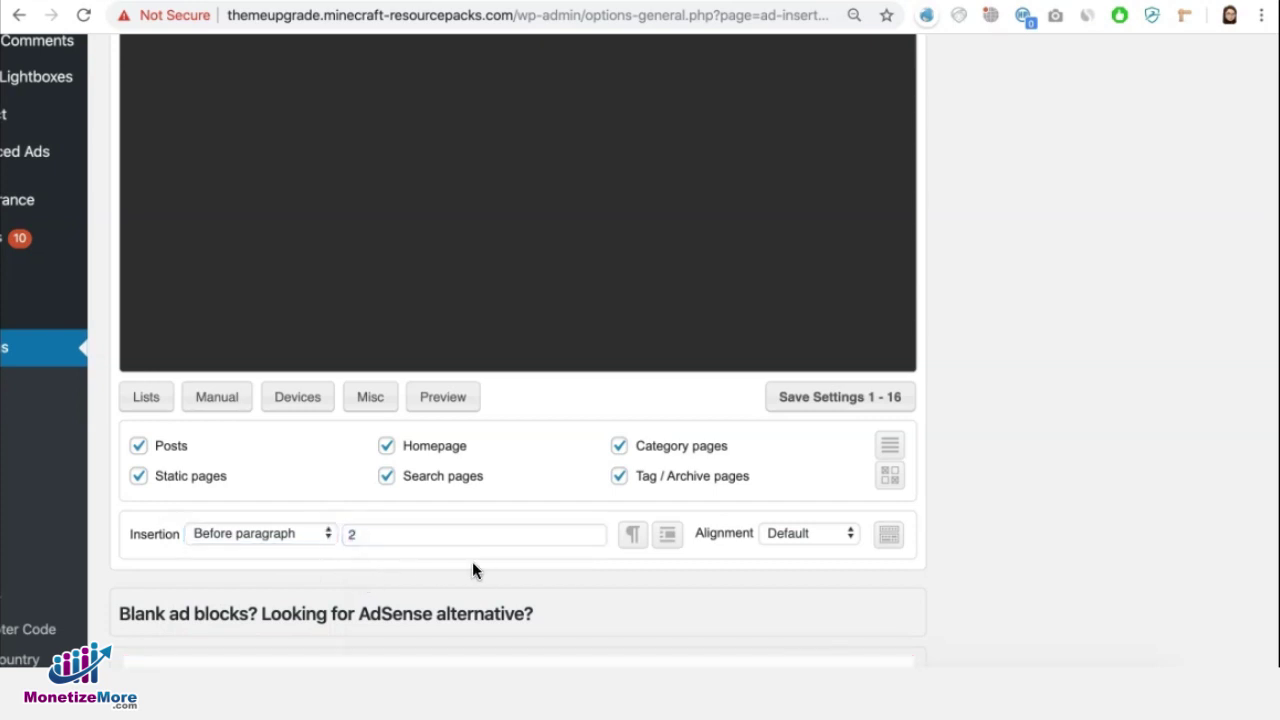
{"action": "left_click", "coordinate": [788, 537]}
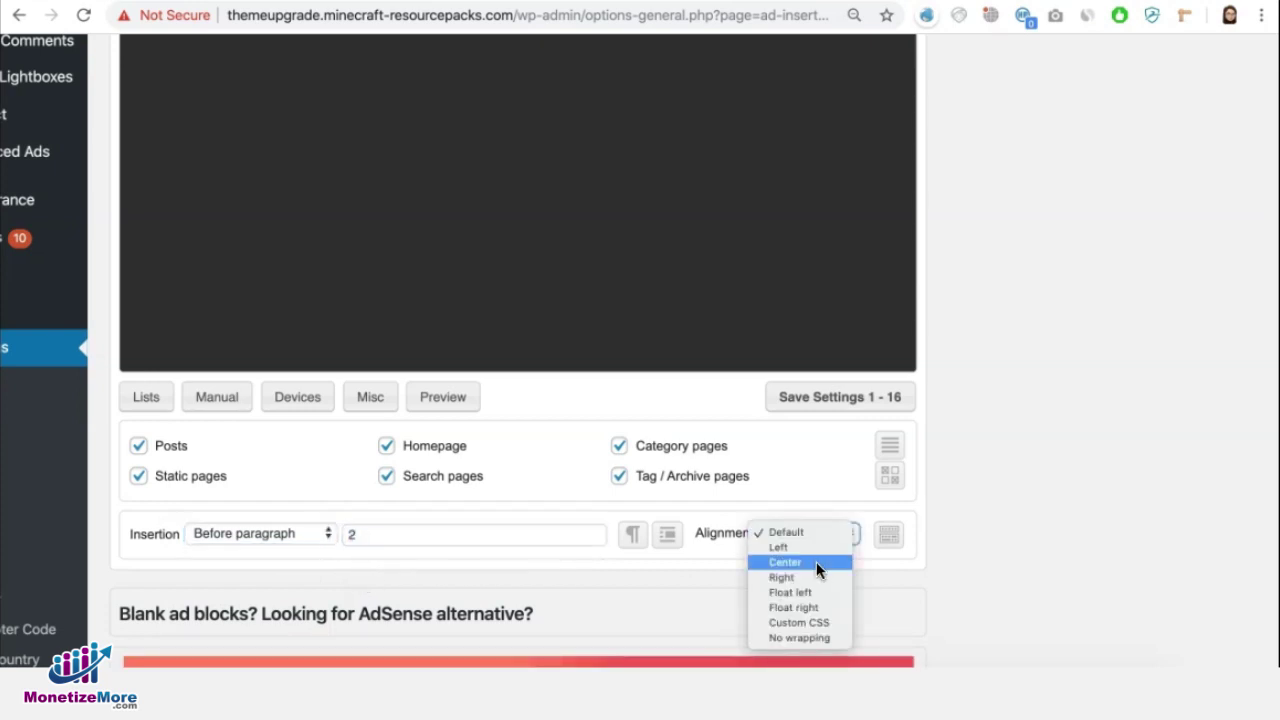
{"action": "left_click", "coordinate": [816, 561]}
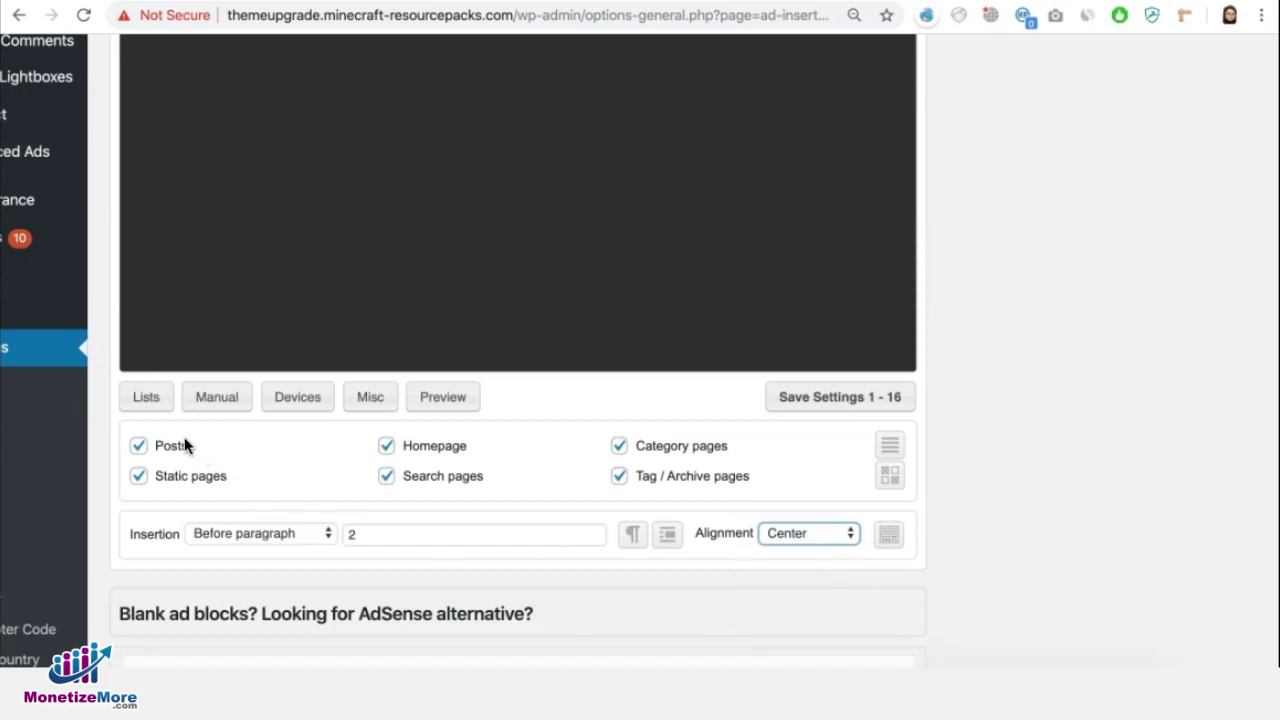
Whitelist /survival-island-1-14-4/* in Block 16's Urls list
{"action": "left_click", "coordinate": [148, 400]}
{"action": "scroll", "coordinate": [196, 505], "scroll_direction": "down", "scroll_amount": 2}
{"action": "scroll", "coordinate": [204, 519], "scroll_direction": "down", "scroll_amount": 1}
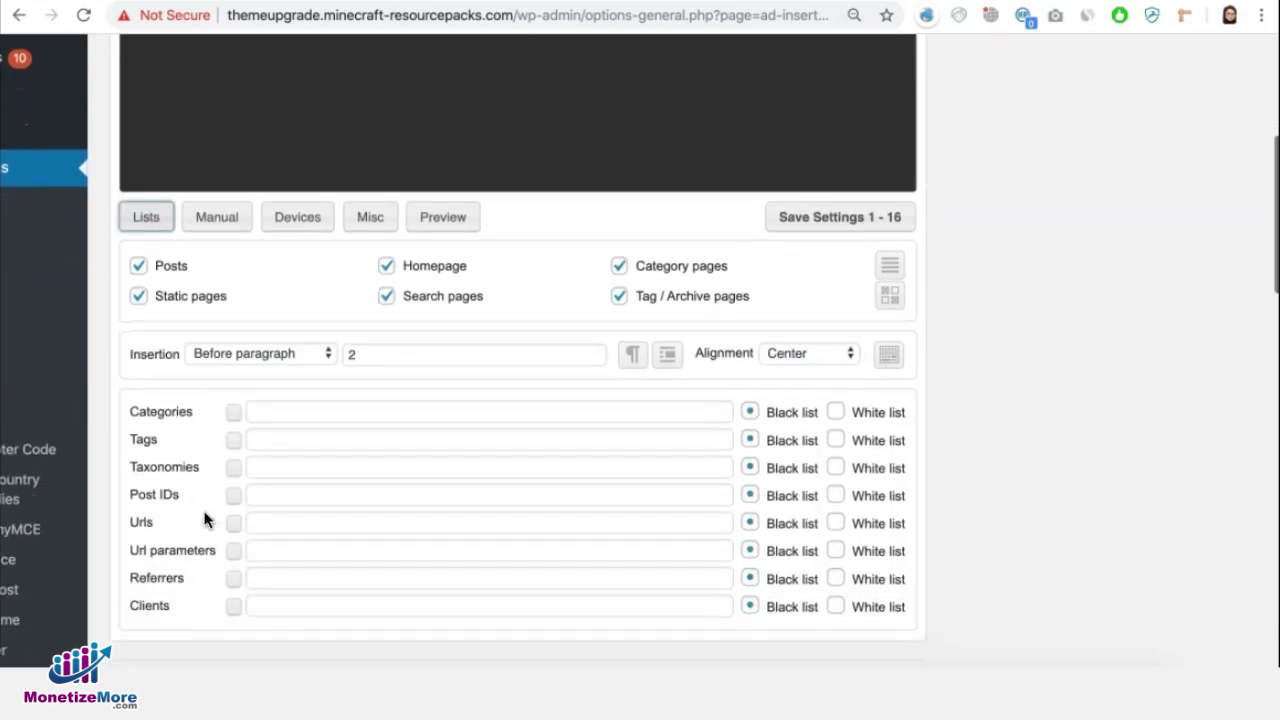
{"action": "left_click", "coordinate": [292, 522]}
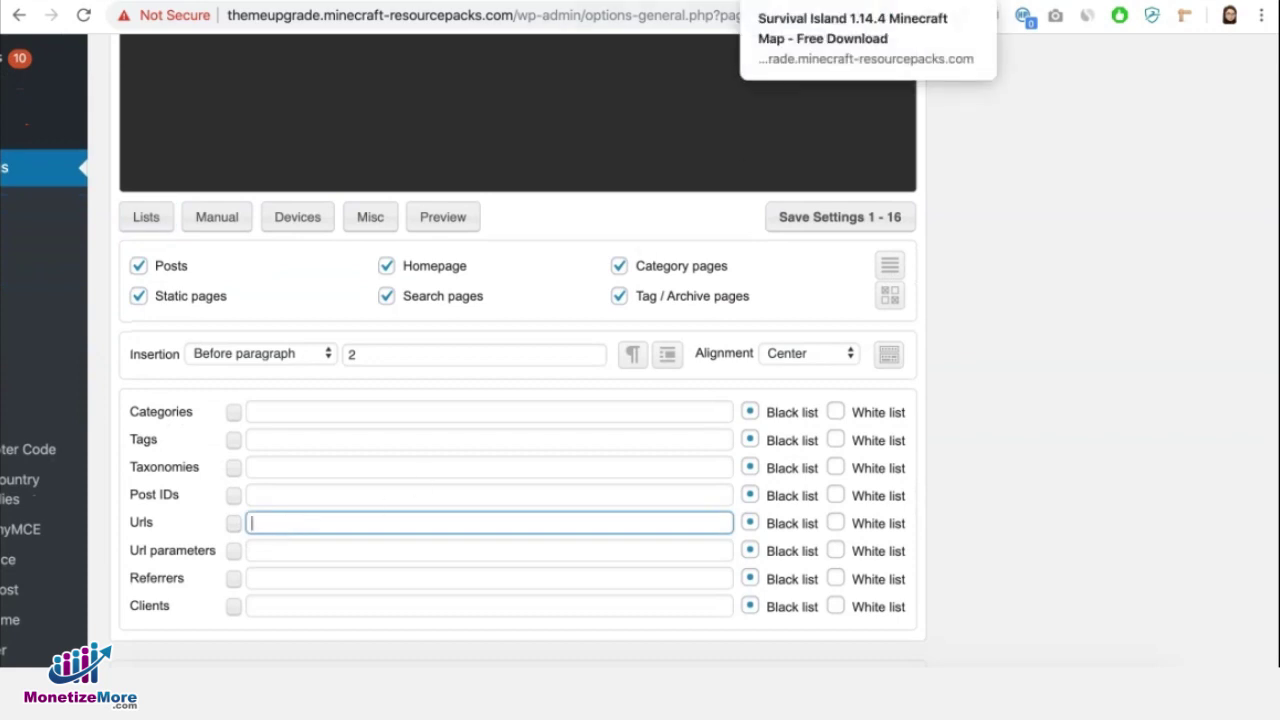
{"action": "left_click", "coordinate": [817, 8]}
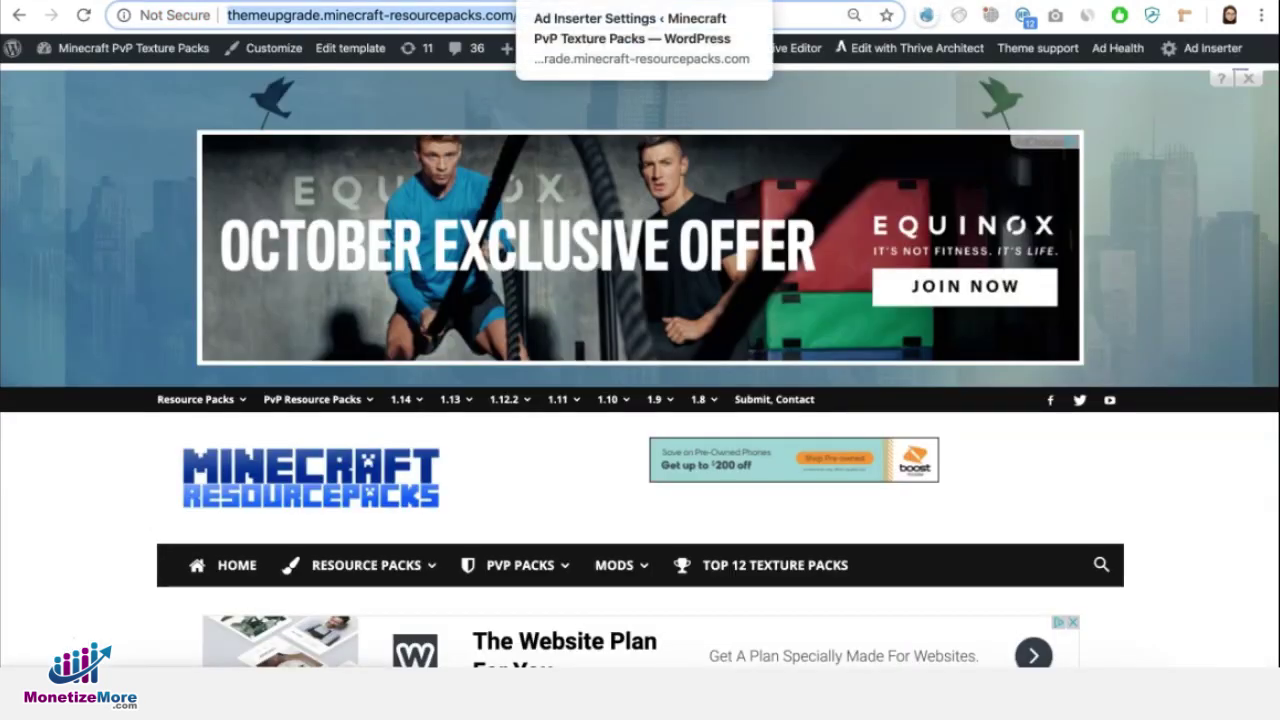
{"action": "left_click", "coordinate": [606, 5]}
{"action": "type", "text": "http://themeupgrade.minecraft-resourcepacks.com/survival-island-1-14-4/"}
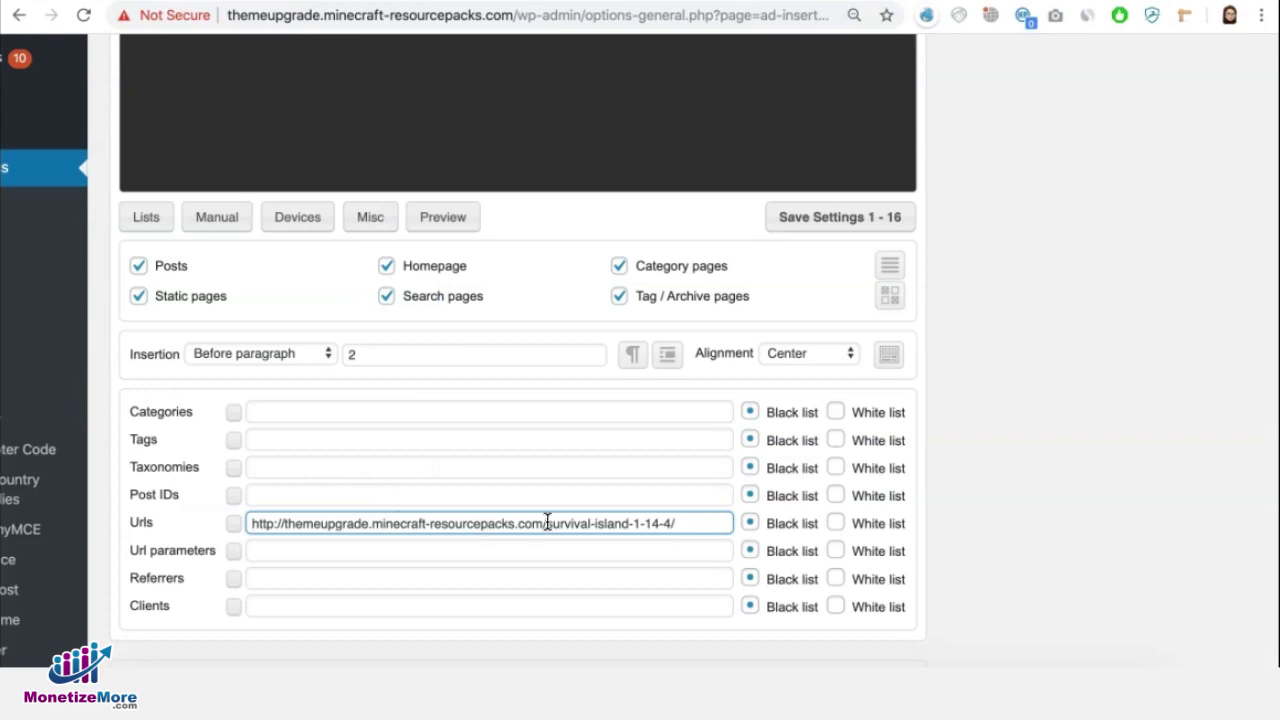
{"action": "left_click_drag", "start_coordinate": [543, 523], "coordinate": [240, 530]}
{"action": "key", "text": "BackSpace"}
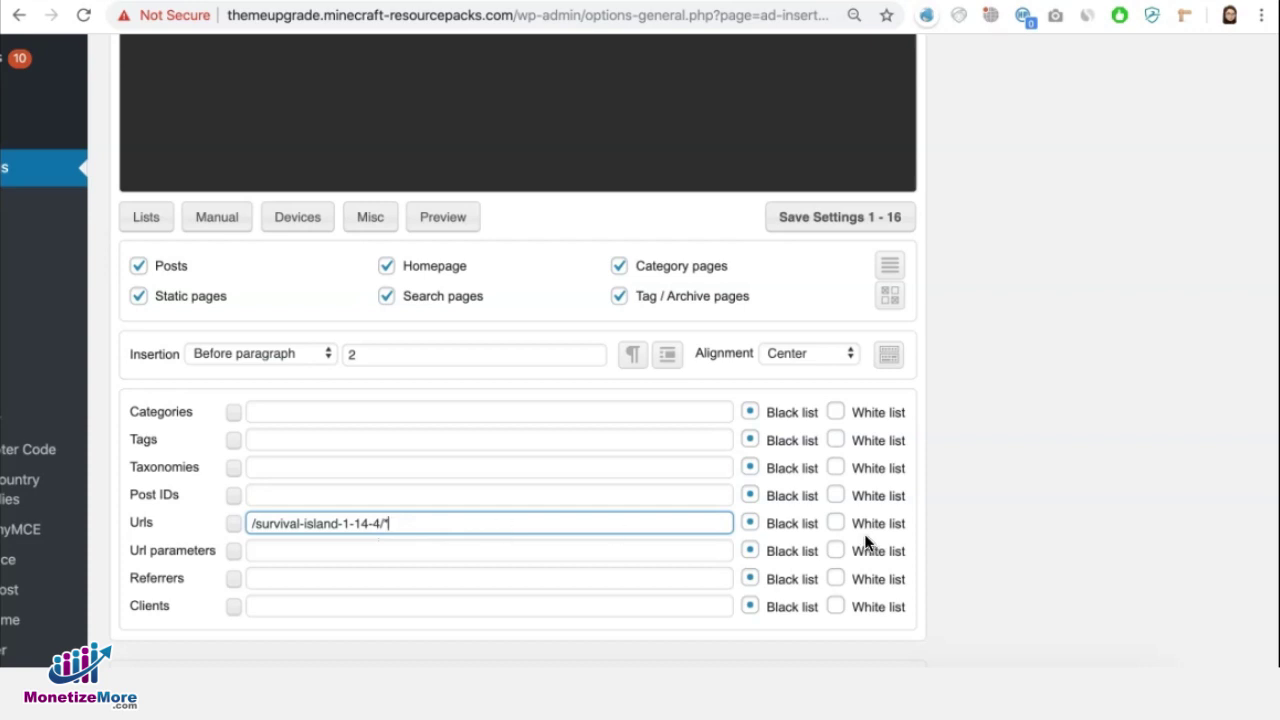
{"action": "left_click", "coordinate": [838, 527]}
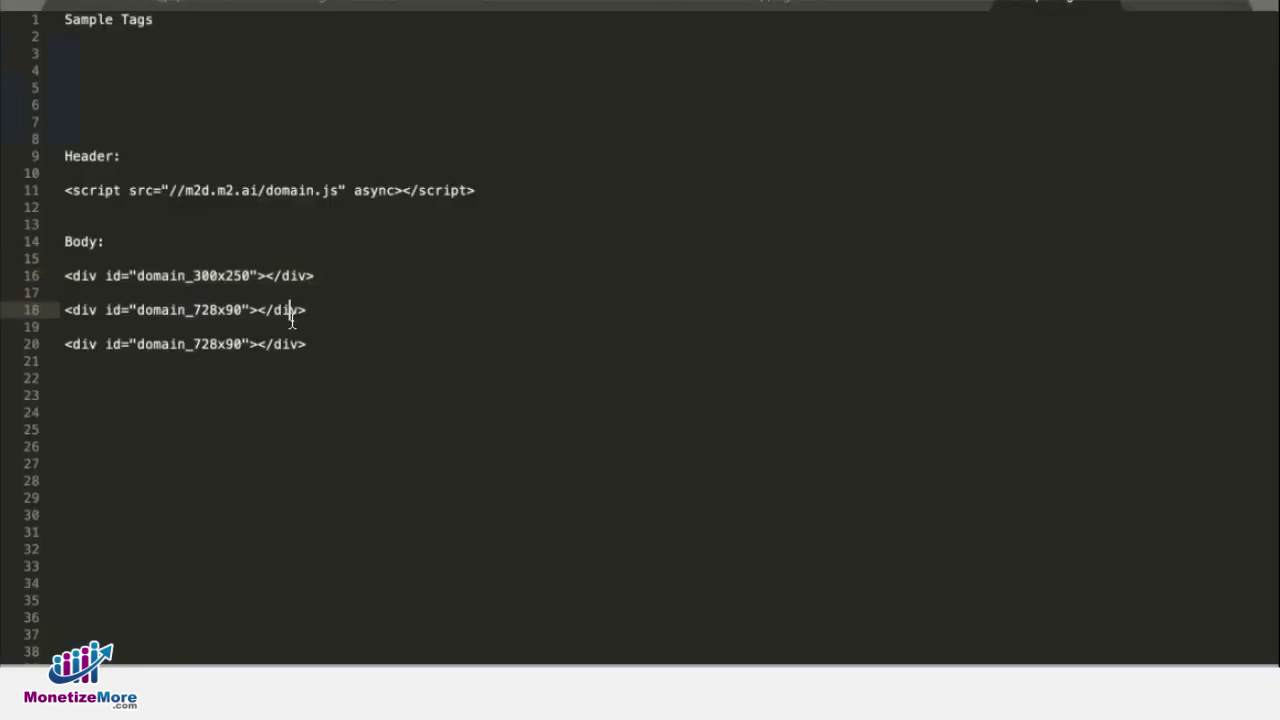
Select the next div tag line further down in the Sample Tags file
{"action": "left_click_drag", "start_coordinate": [304, 310], "coordinate": [53, 310]}
{"action": "left_click_drag", "start_coordinate": [305, 343], "coordinate": [86, 352]}
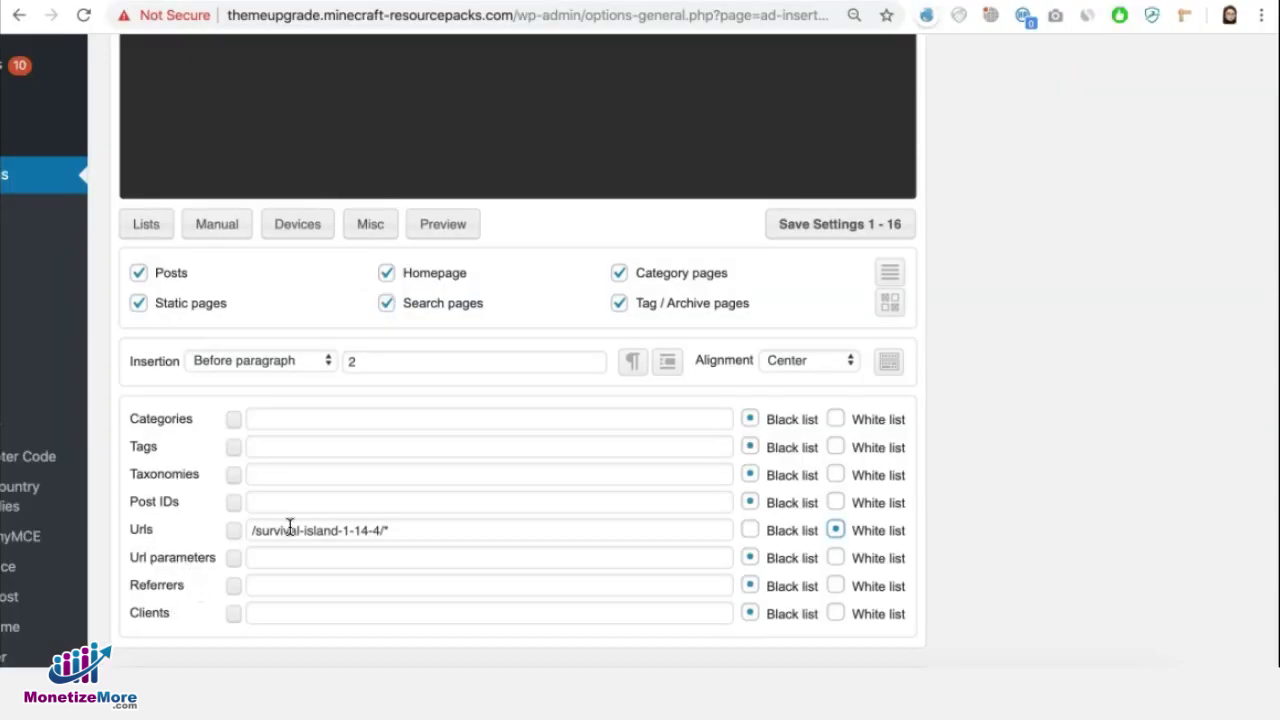
{"action": "mouse_move", "coordinate": [469, 531]}
Blacklist /survival-island-1-14-4/* in the Homepage/Category - Head Tag block's Urls list
{"action": "scroll", "coordinate": [222, 507], "scroll_direction": "up", "scroll_amount": 5}
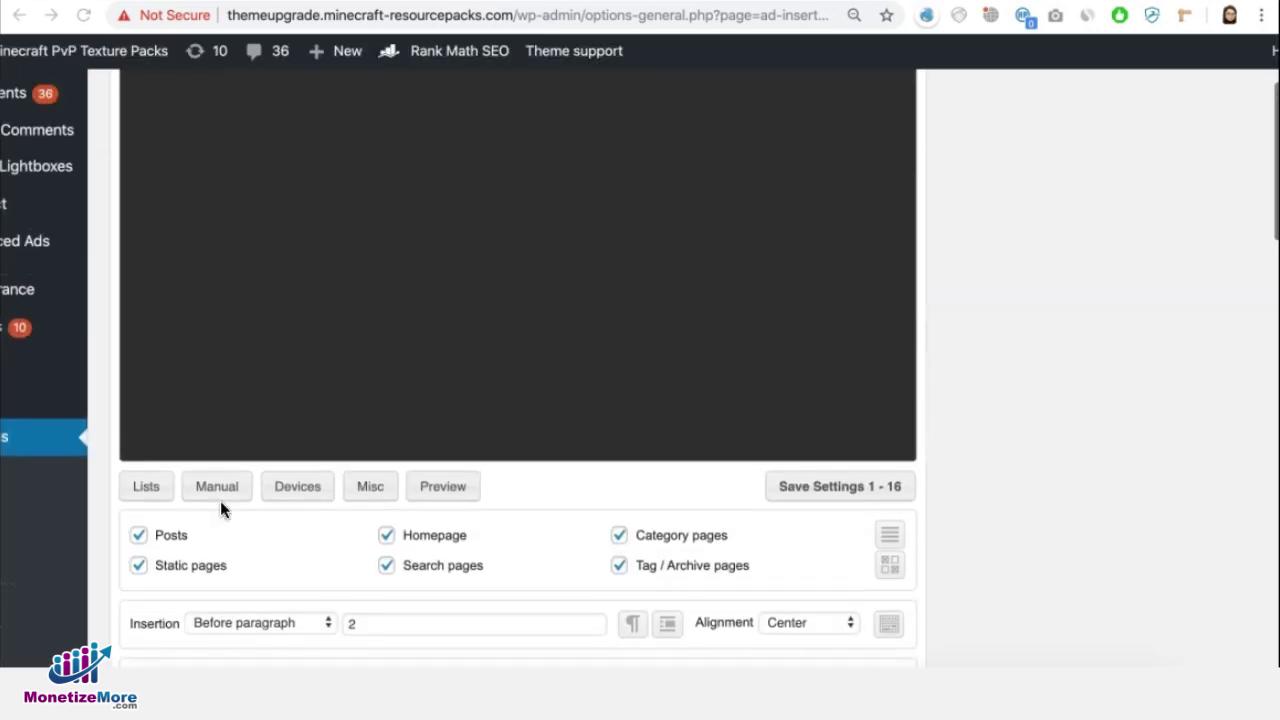
{"action": "scroll", "coordinate": [222, 505], "scroll_direction": "up", "scroll_amount": 1}
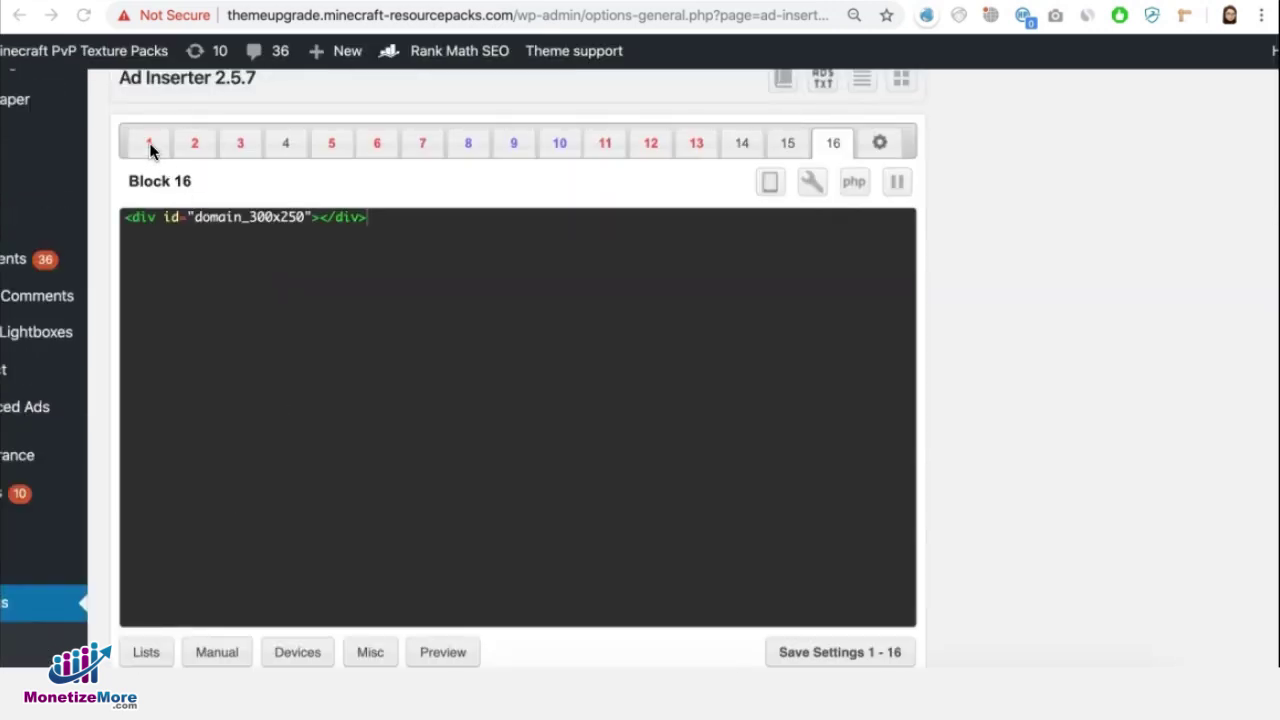
{"action": "scroll", "coordinate": [337, 477], "scroll_direction": "down", "scroll_amount": 5}
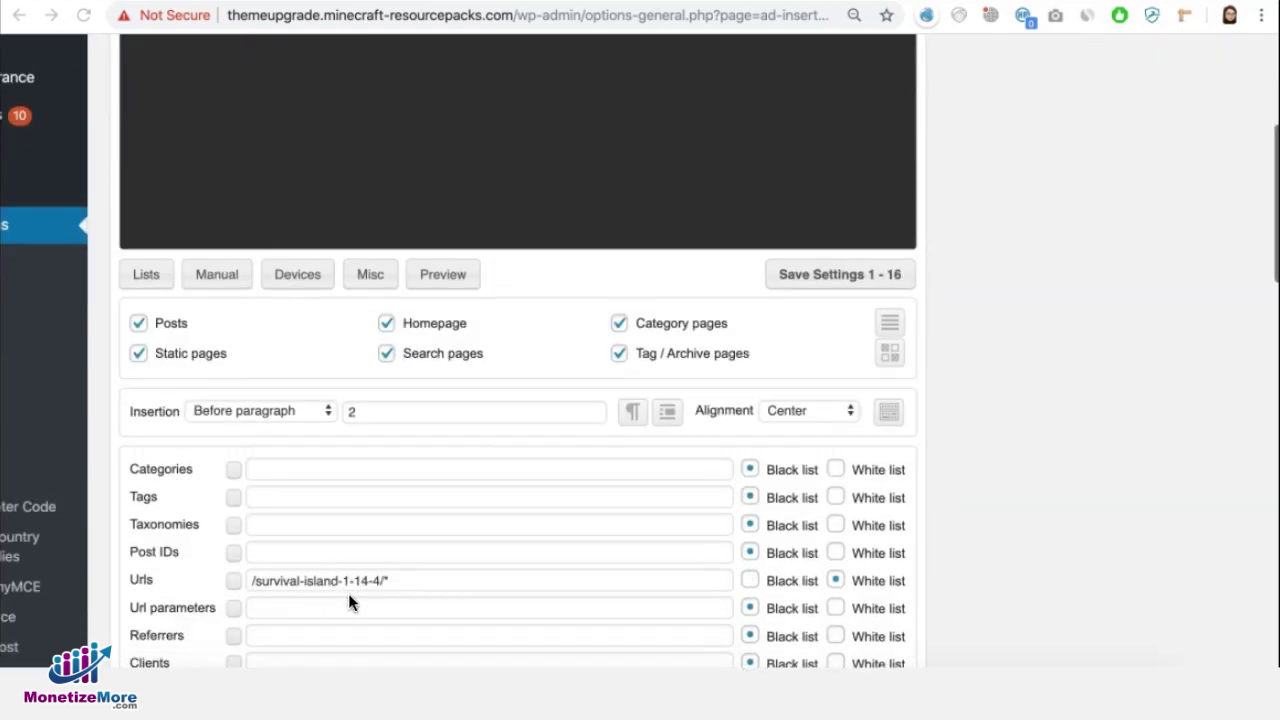
{"action": "scroll", "coordinate": [348, 600], "scroll_direction": "up", "scroll_amount": 5}
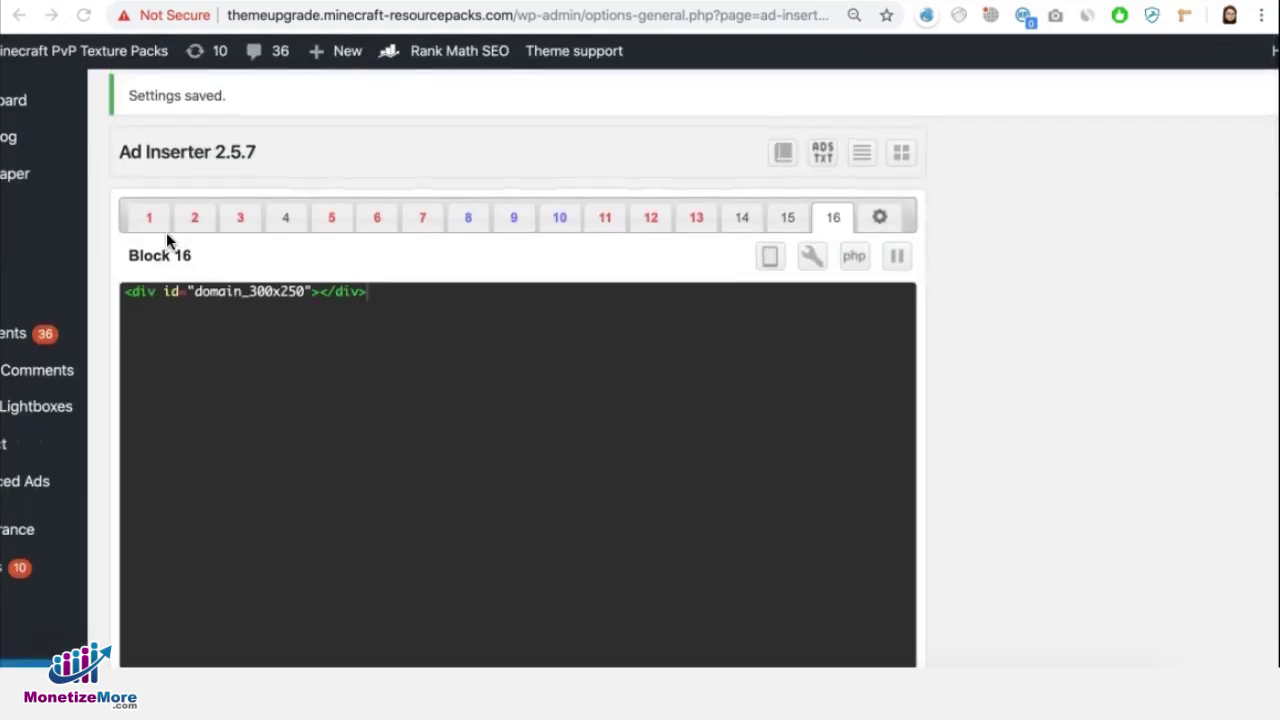
{"action": "left_click", "coordinate": [146, 222]}
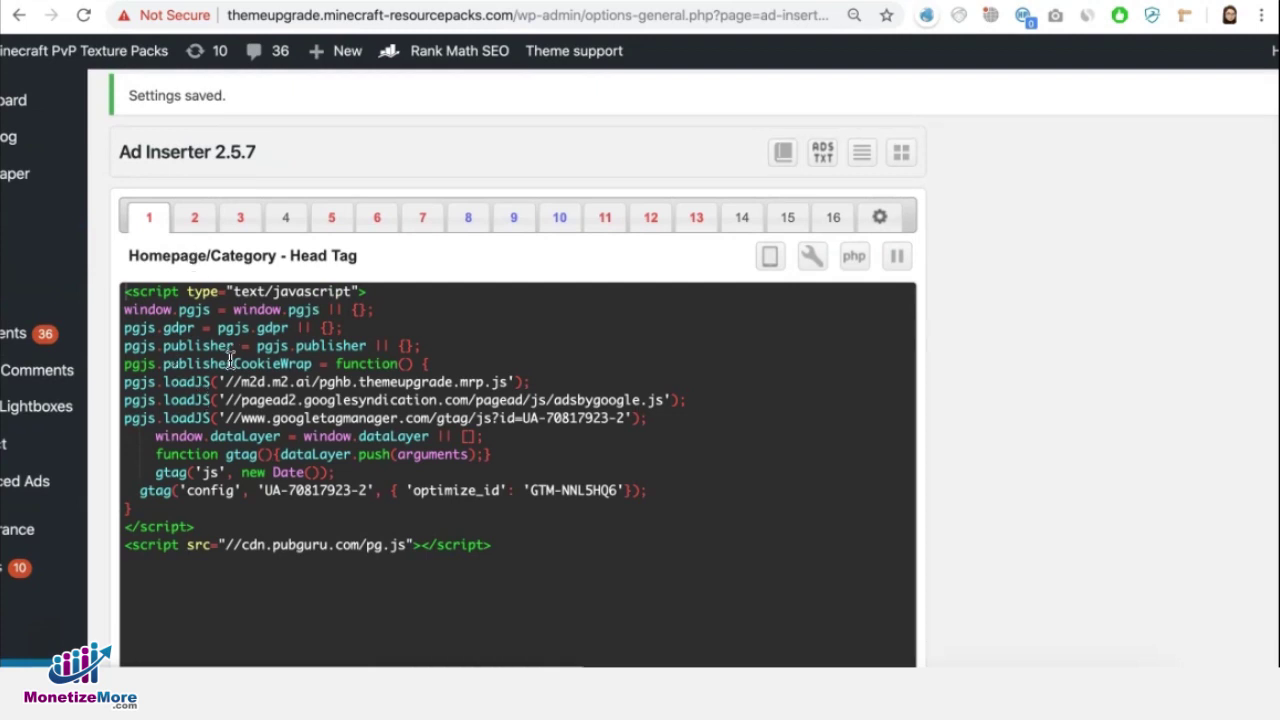
{"action": "scroll", "coordinate": [157, 366], "scroll_direction": "down", "scroll_amount": 4}
{"action": "scroll", "coordinate": [182, 465], "scroll_direction": "down", "scroll_amount": 1}
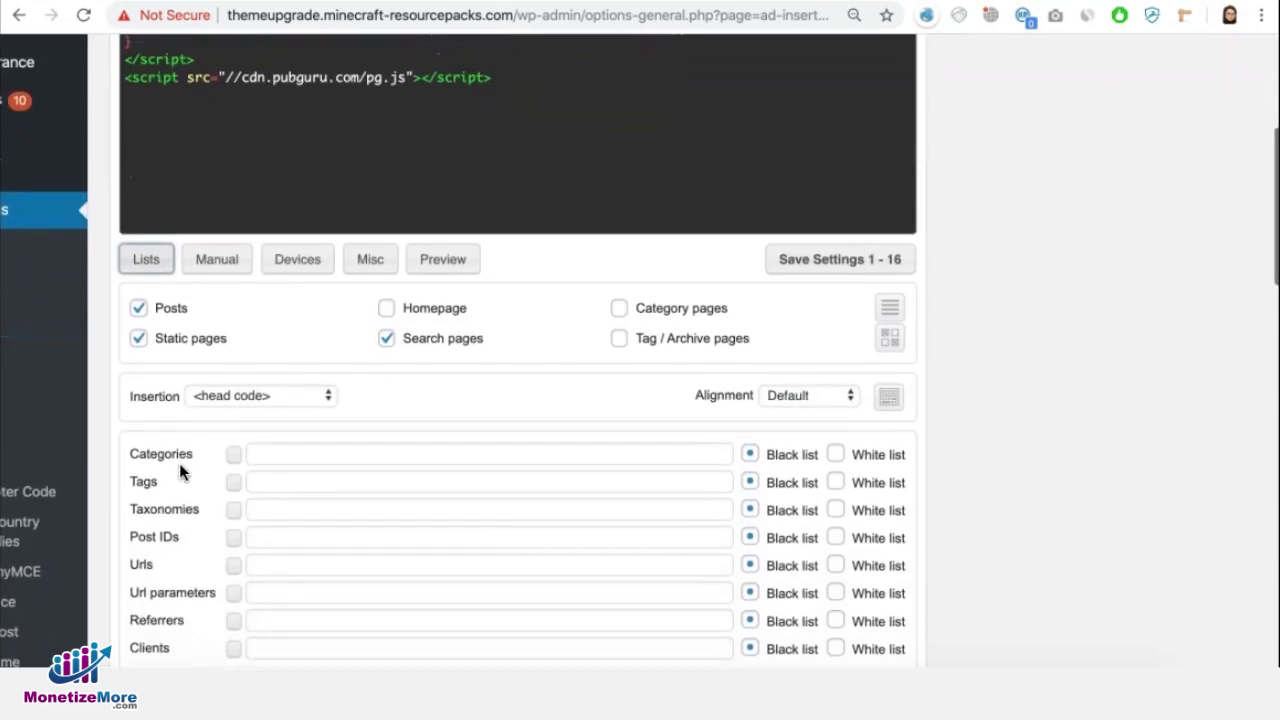
{"action": "scroll", "coordinate": [179, 463], "scroll_direction": "down", "scroll_amount": 1}
{"action": "left_click", "coordinate": [268, 552]}
{"action": "type", "text": "http://themeupgrade.minecraft-resourcepacks.com/survival-island-1-14-4/"}
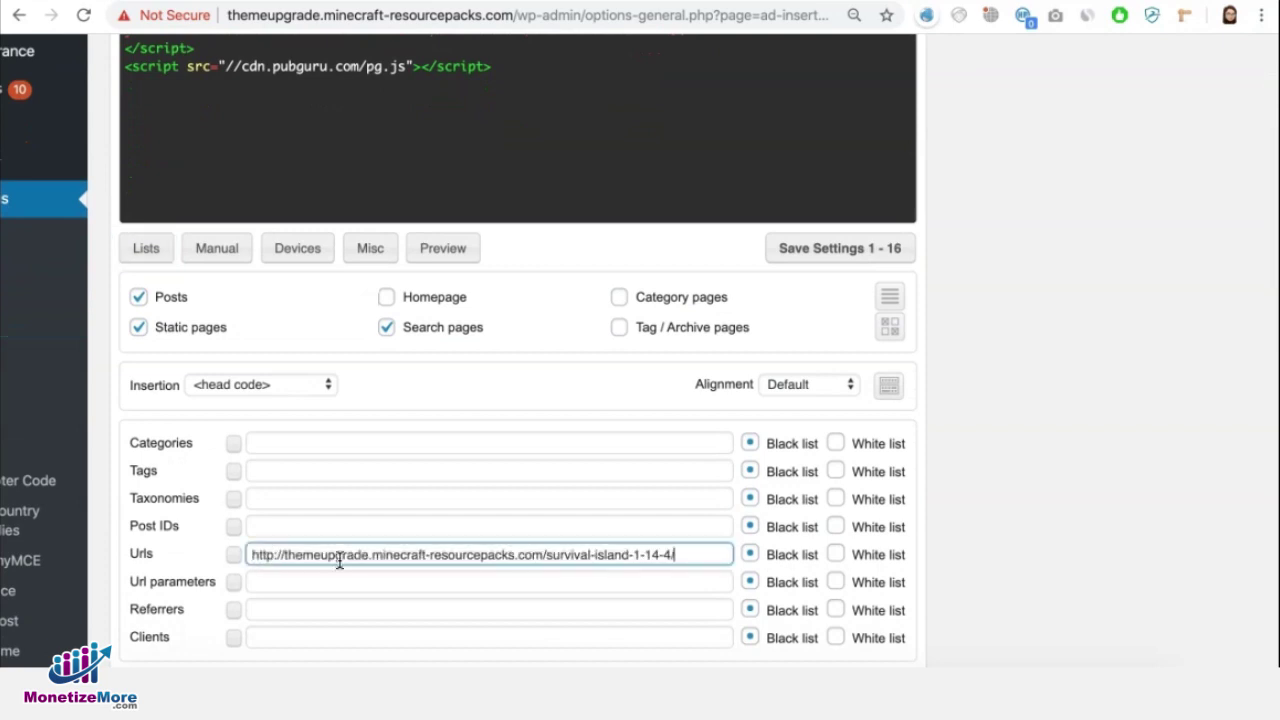
{"action": "left_click_drag", "start_coordinate": [540, 554], "coordinate": [247, 555]}
{"action": "key", "text": "BackSpace"}
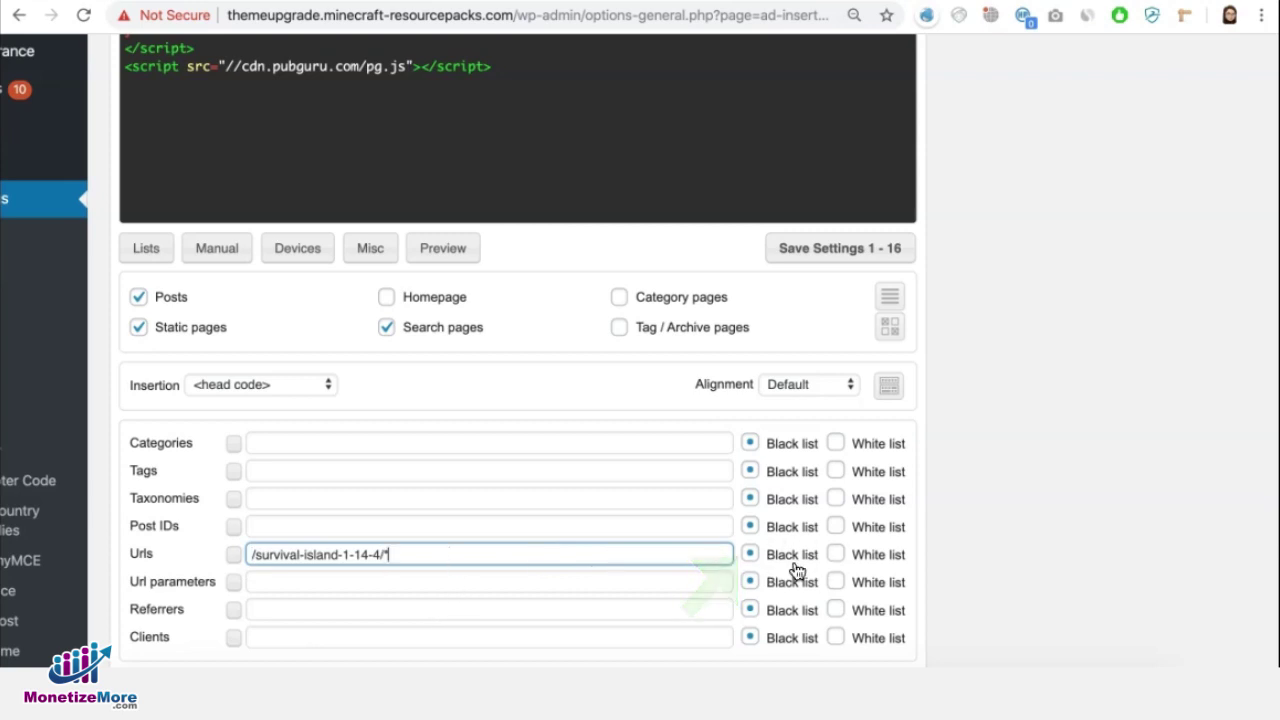
{"action": "scroll", "coordinate": [280, 357], "scroll_direction": "up", "scroll_amount": 5}
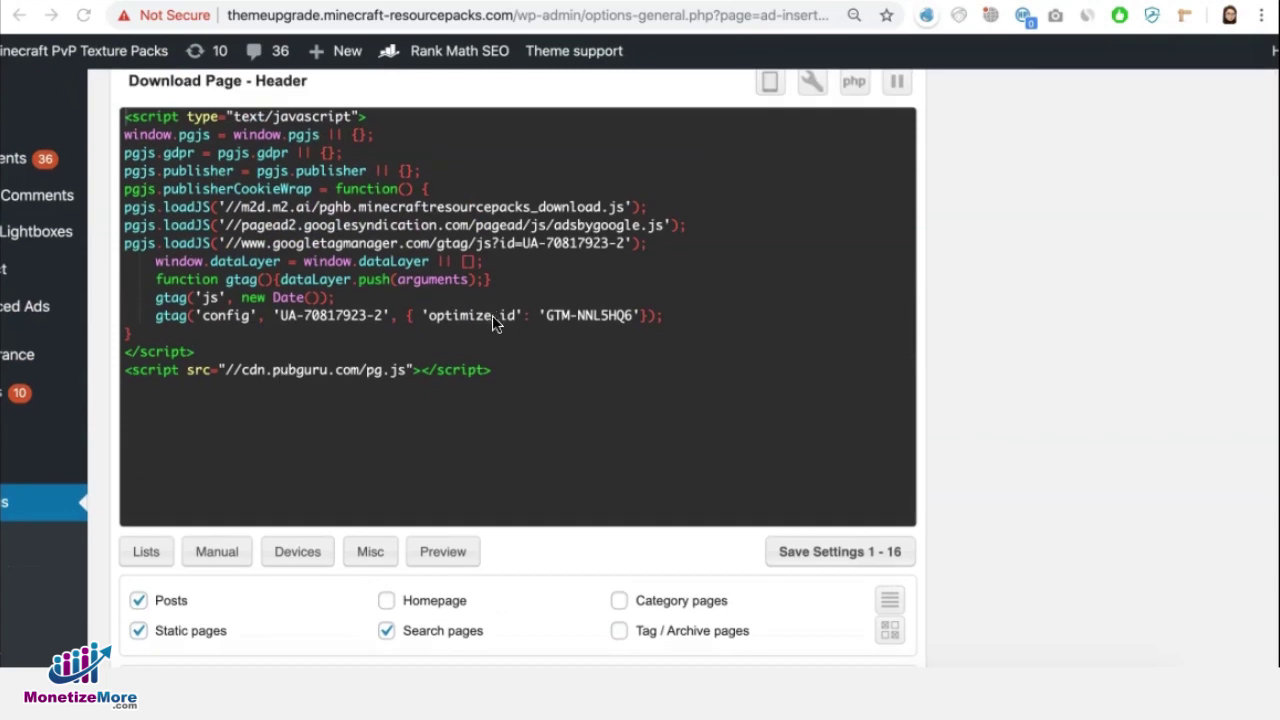
Inspect the header - mm block, then Blocks 3, 4 and 5 in turn
{"action": "scroll", "coordinate": [516, 392], "scroll_direction": "down", "scroll_amount": 5}
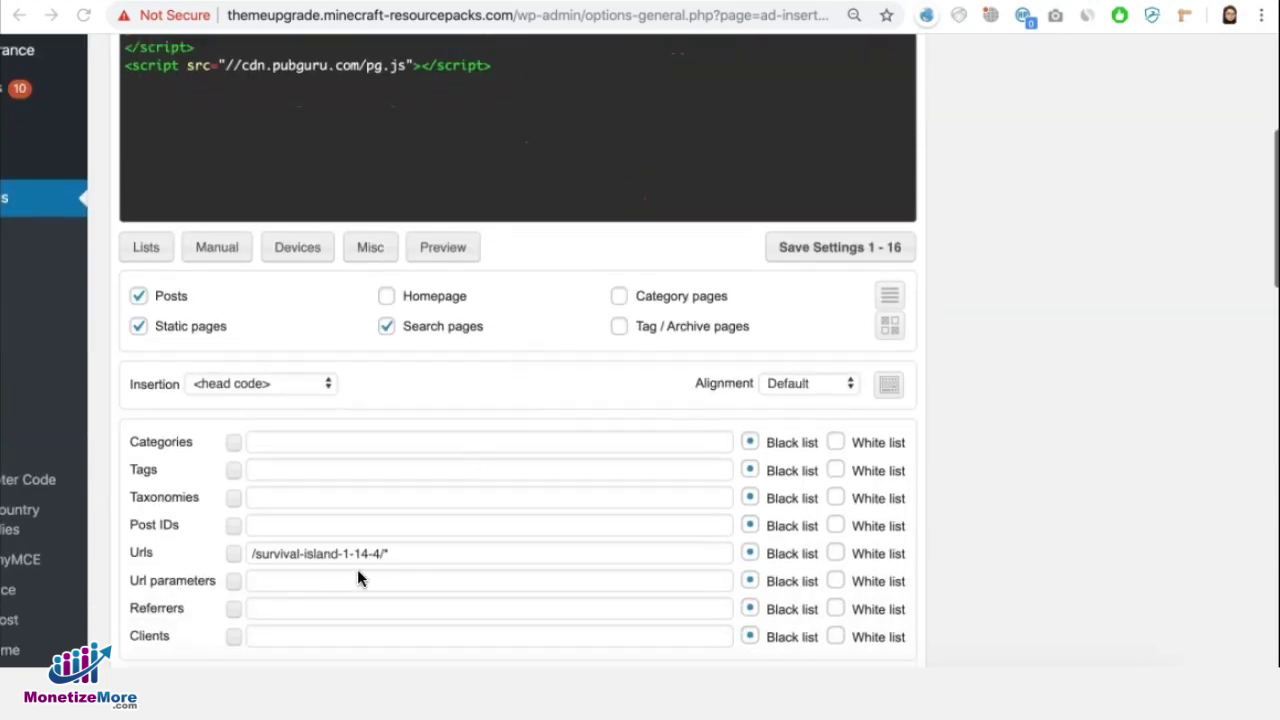
{"action": "scroll", "coordinate": [197, 467], "scroll_direction": "up", "scroll_amount": 5}
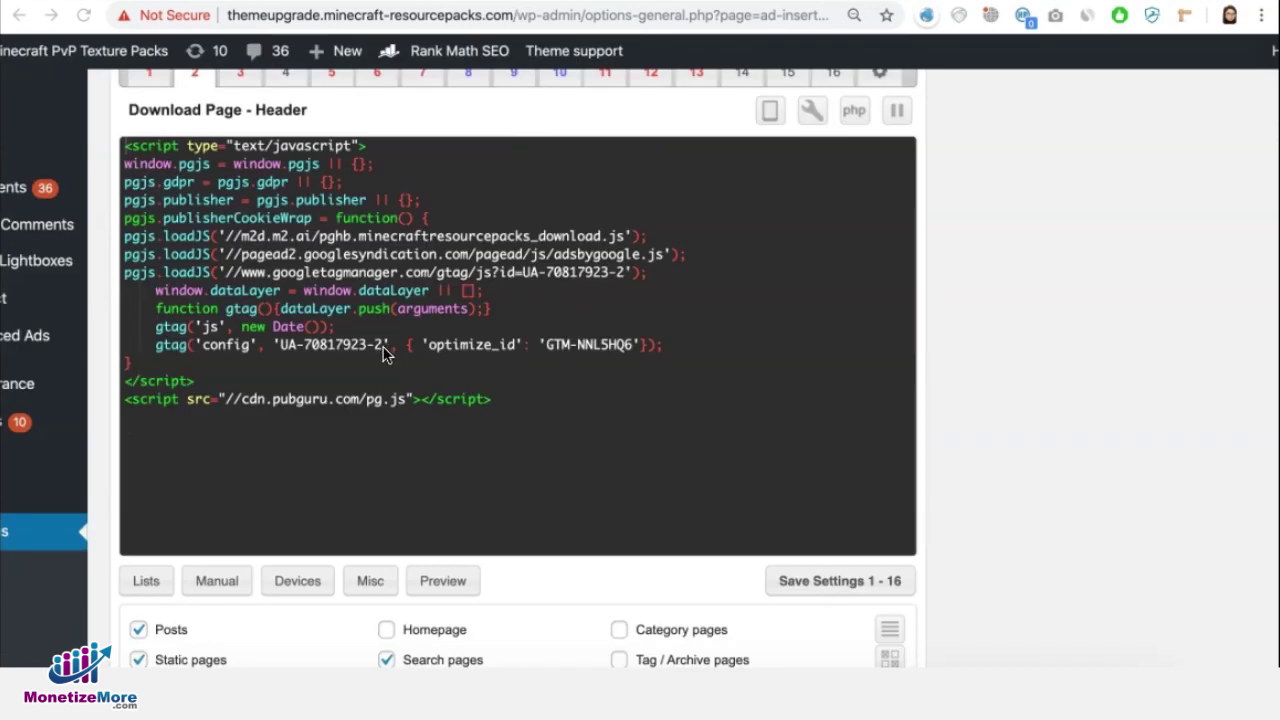
{"action": "scroll", "coordinate": [385, 350], "scroll_direction": "up", "scroll_amount": 1}
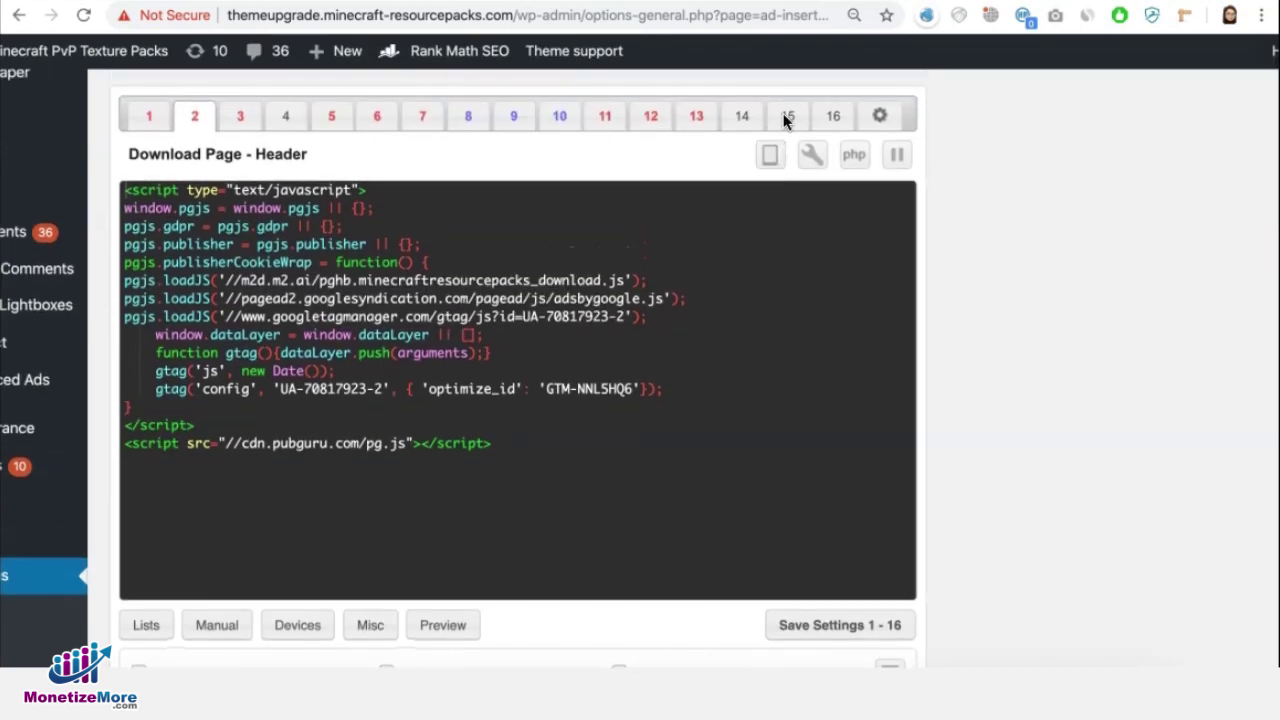
{"action": "left_click", "coordinate": [785, 115]}
{"action": "scroll", "coordinate": [357, 274], "scroll_direction": "down", "scroll_amount": 6}
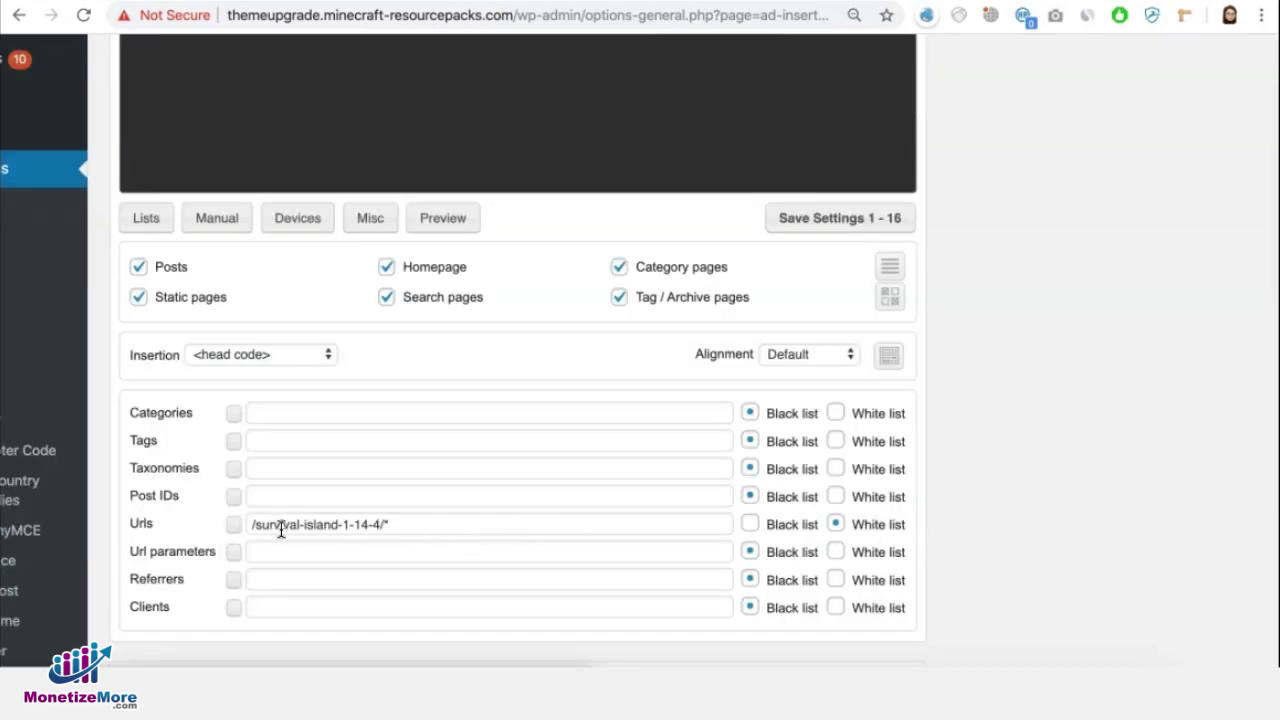
{"action": "scroll", "coordinate": [183, 411], "scroll_direction": "up", "scroll_amount": 8}
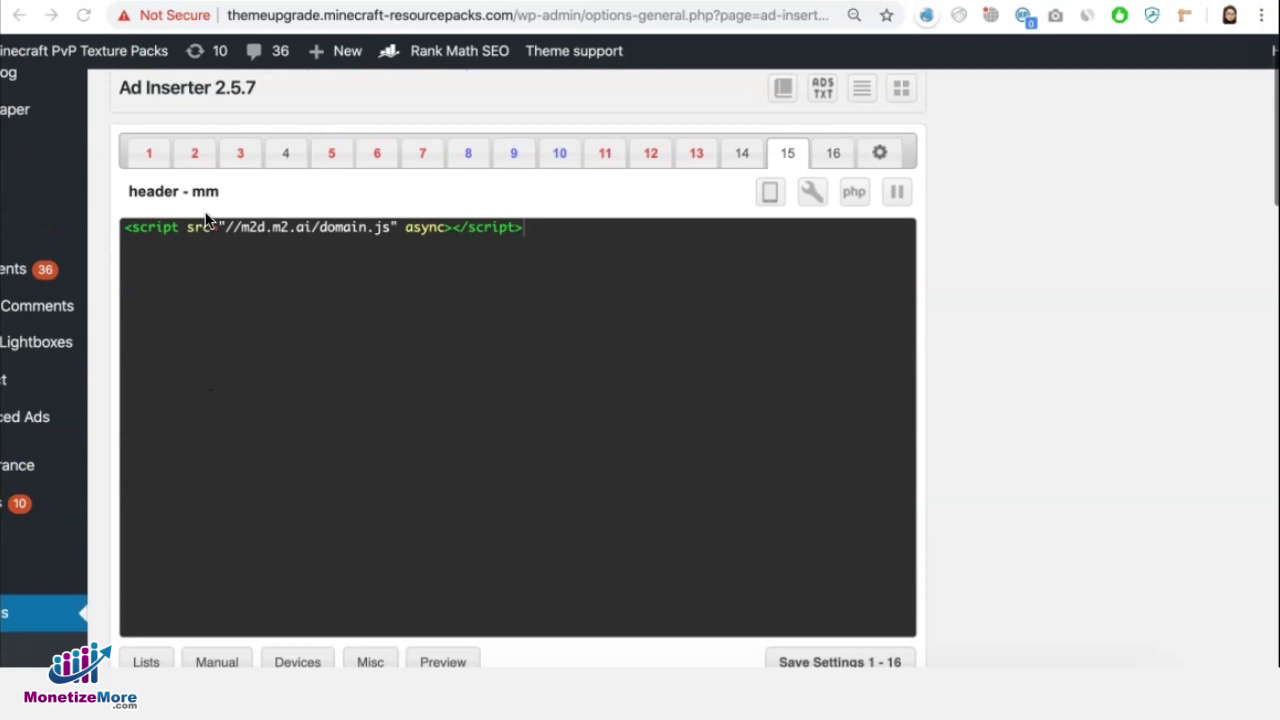
{"action": "left_click", "coordinate": [245, 162]}
{"action": "left_click", "coordinate": [288, 160]}
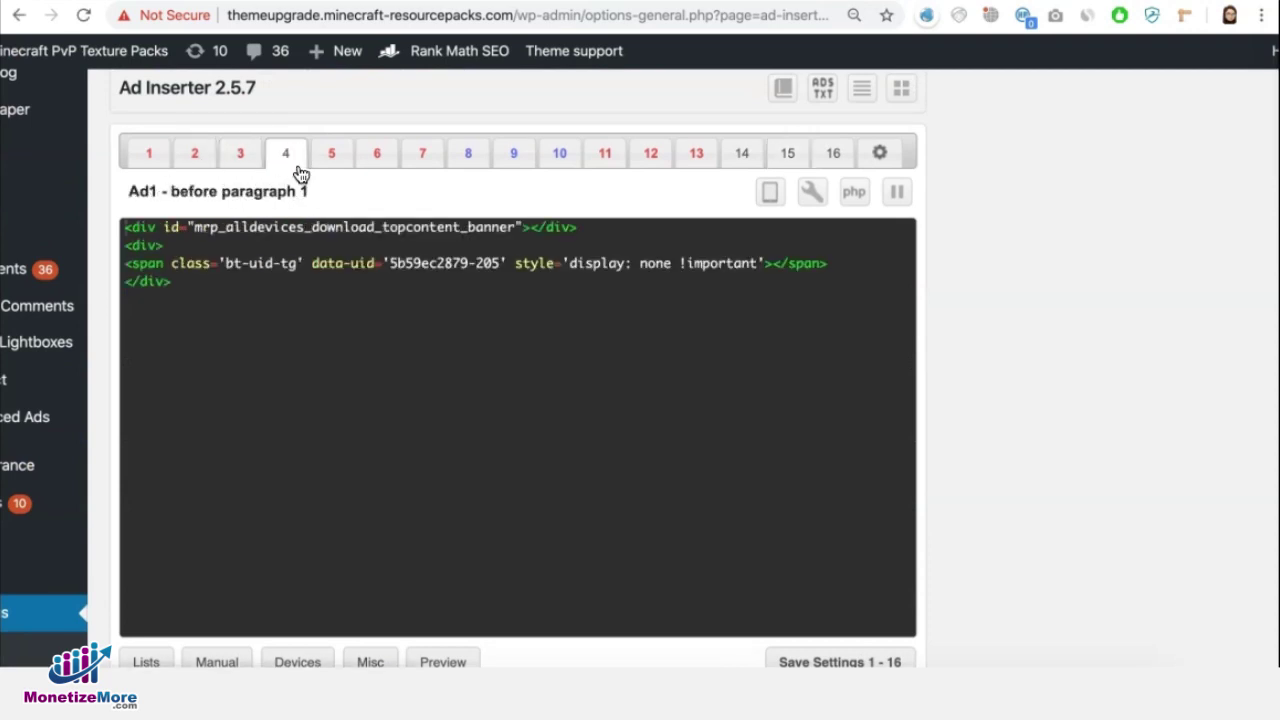
{"action": "left_click", "coordinate": [331, 158]}
{"action": "scroll", "coordinate": [418, 372], "scroll_direction": "down", "scroll_amount": 5}
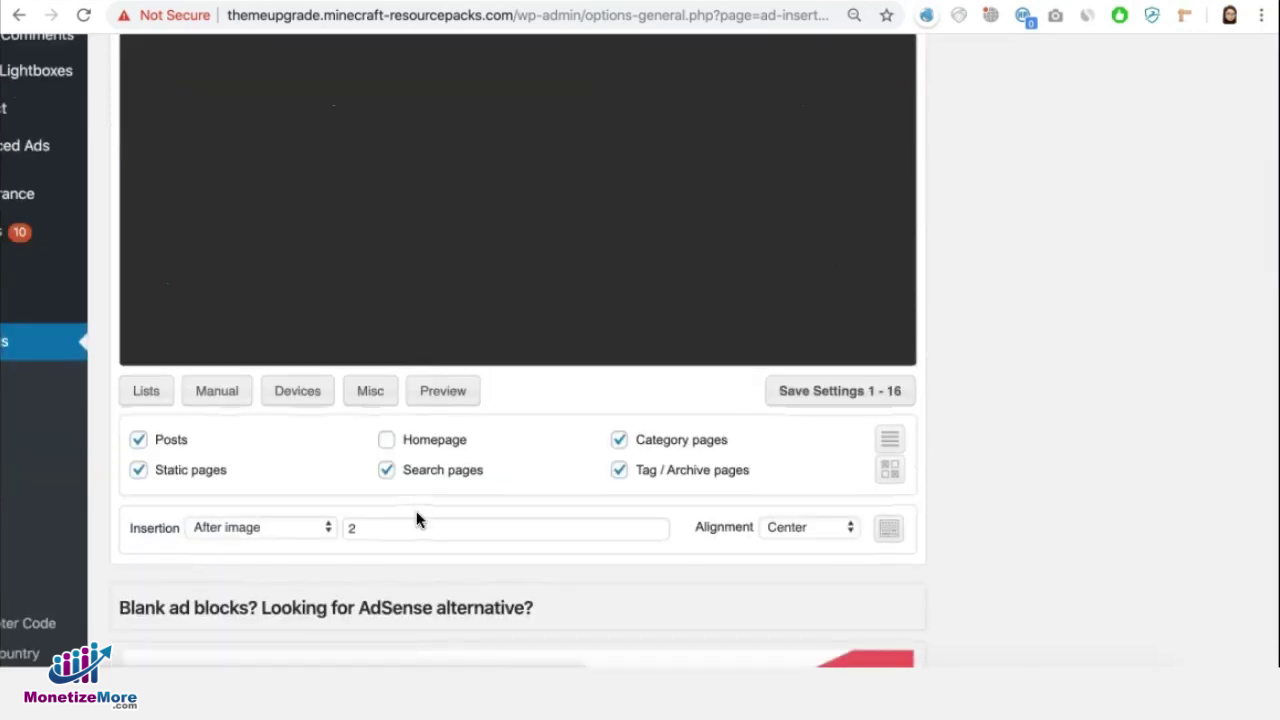
Add the article path /survival-island-1-14-4/ to this block's Urls black list
{"action": "scroll", "coordinate": [417, 515], "scroll_direction": "up", "scroll_amount": 1}
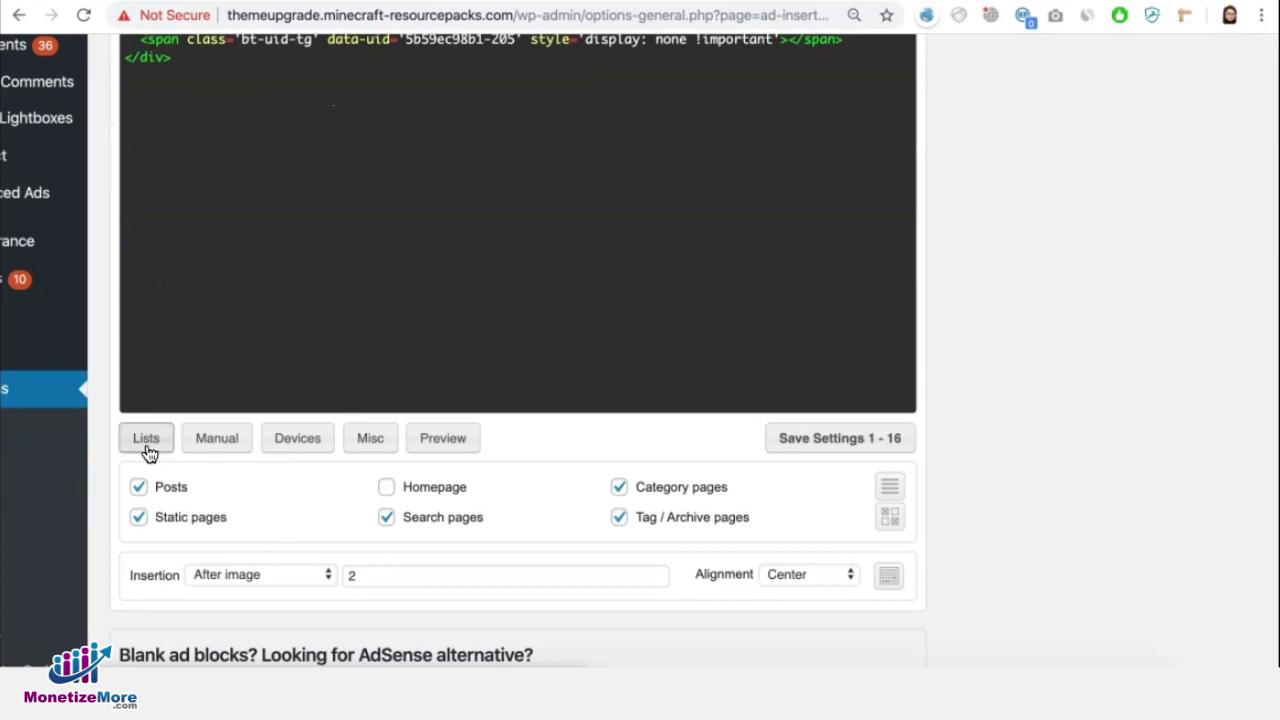
{"action": "left_click", "coordinate": [146, 440]}
{"action": "scroll", "coordinate": [157, 529], "scroll_direction": "down", "scroll_amount": 2}
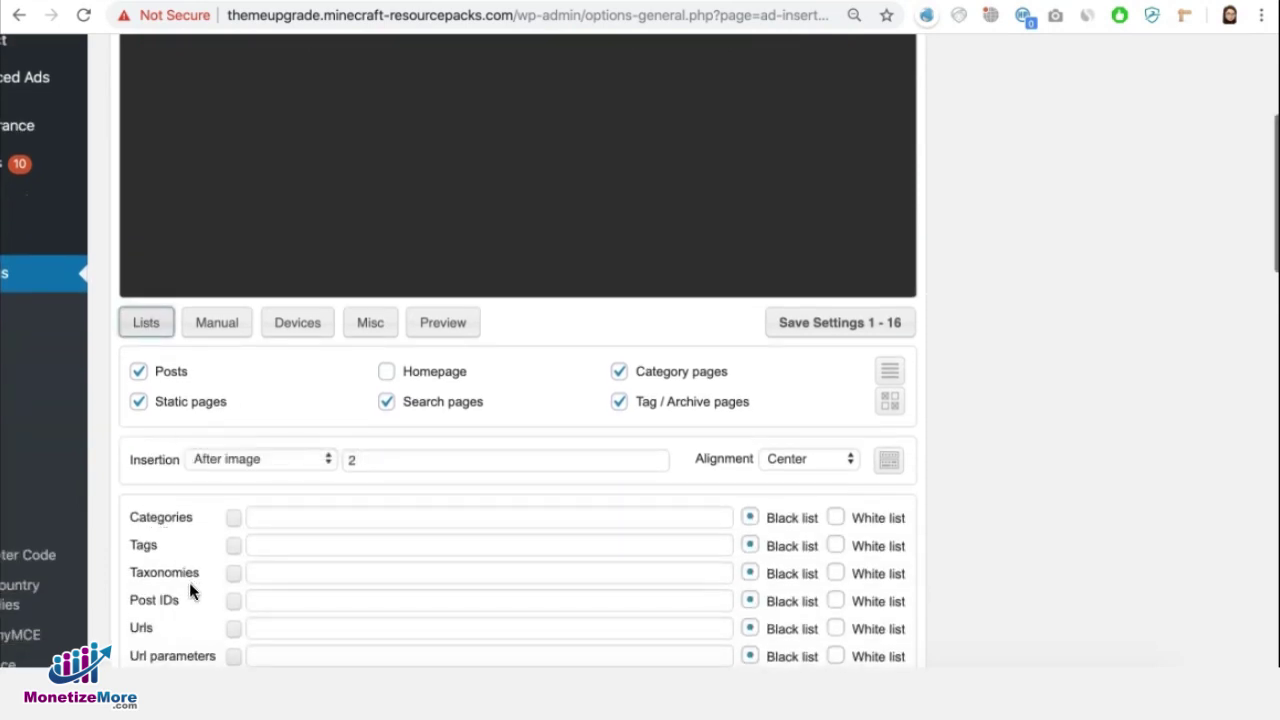
{"action": "scroll", "coordinate": [200, 596], "scroll_direction": "down", "scroll_amount": 1}
{"action": "left_click", "coordinate": [286, 597]}
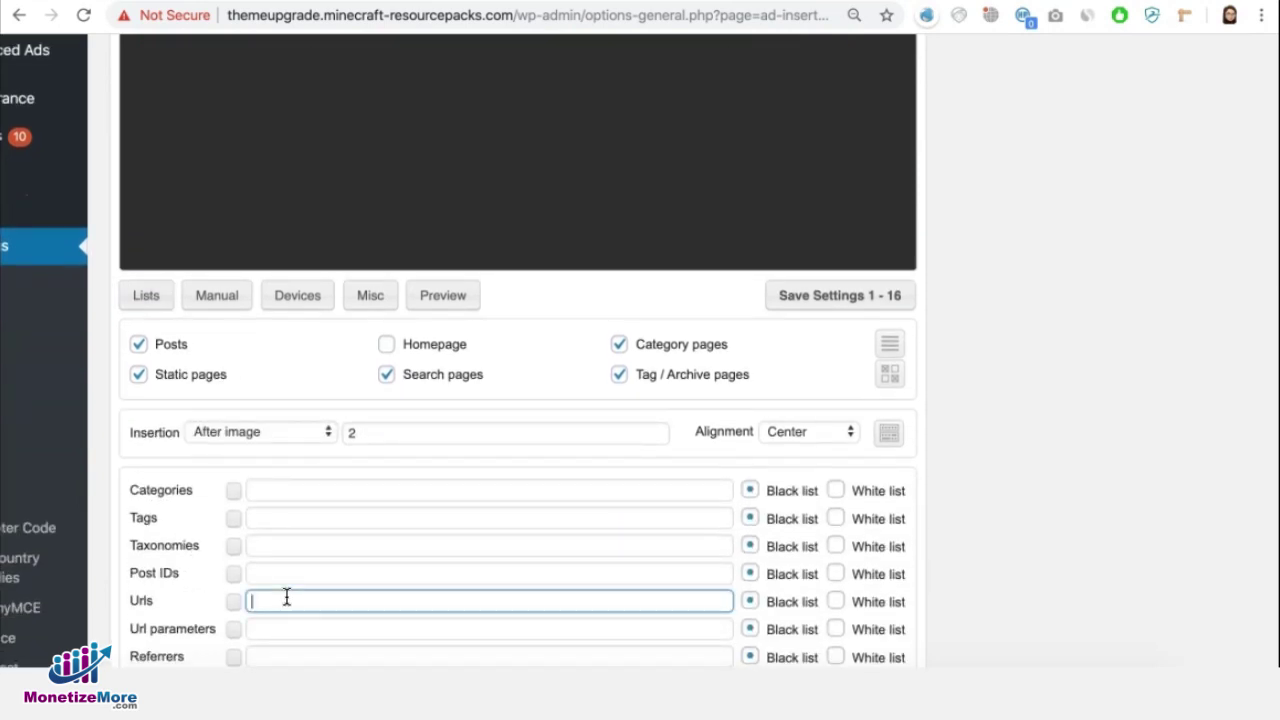
{"action": "type", "text": "http://themeupgrade.minecraft-resourcepacks.com/survival-island-1-14-4/"}
{"action": "left_click_drag", "start_coordinate": [528, 601], "coordinate": [245, 601]}
{"action": "key", "text": "BackSpace"}
{"action": "key", "text": "ctrl+a"}
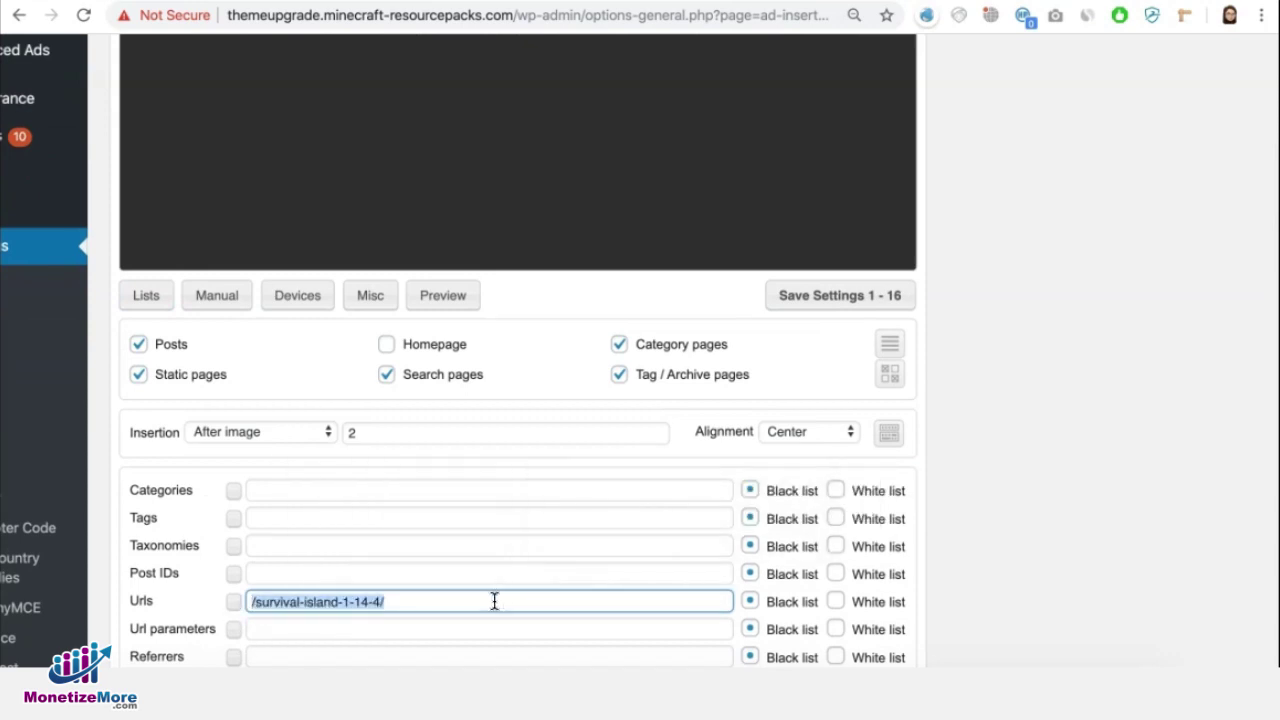
{"action": "left_click", "coordinate": [494, 601]}
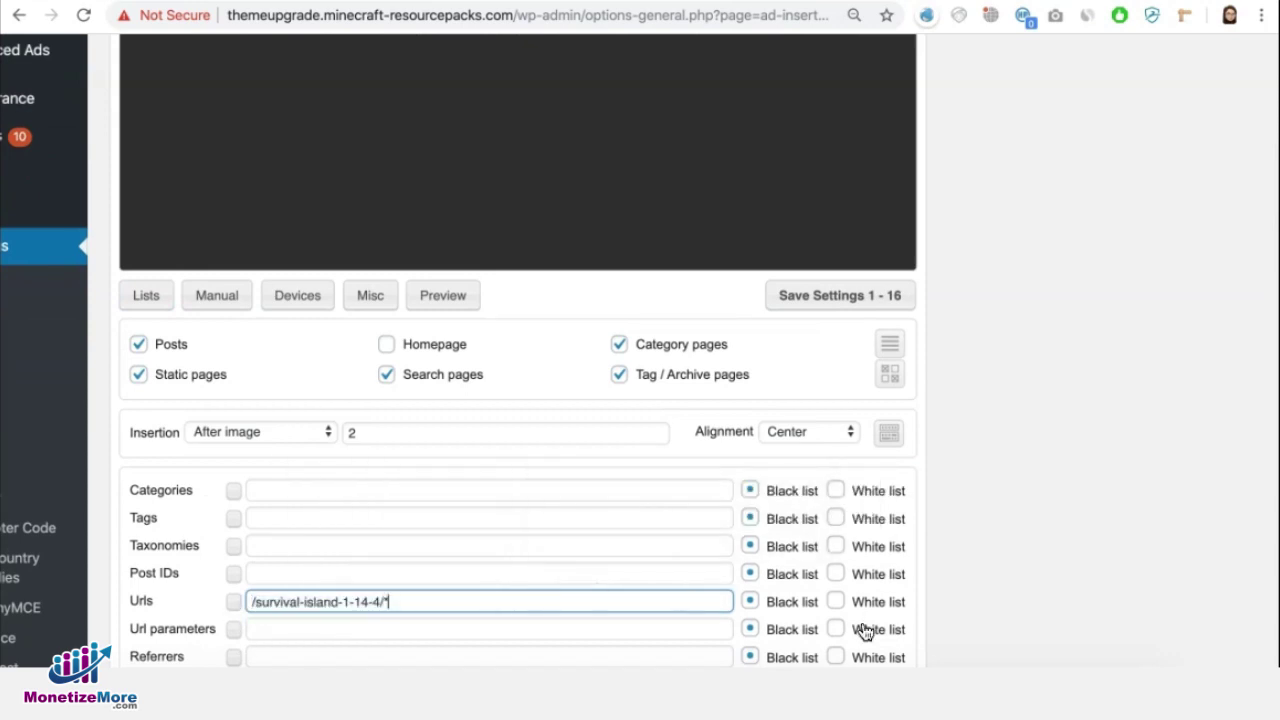
Return to the header - mm block and review its settings
{"action": "scroll", "coordinate": [643, 331], "scroll_direction": "up", "scroll_amount": 4}
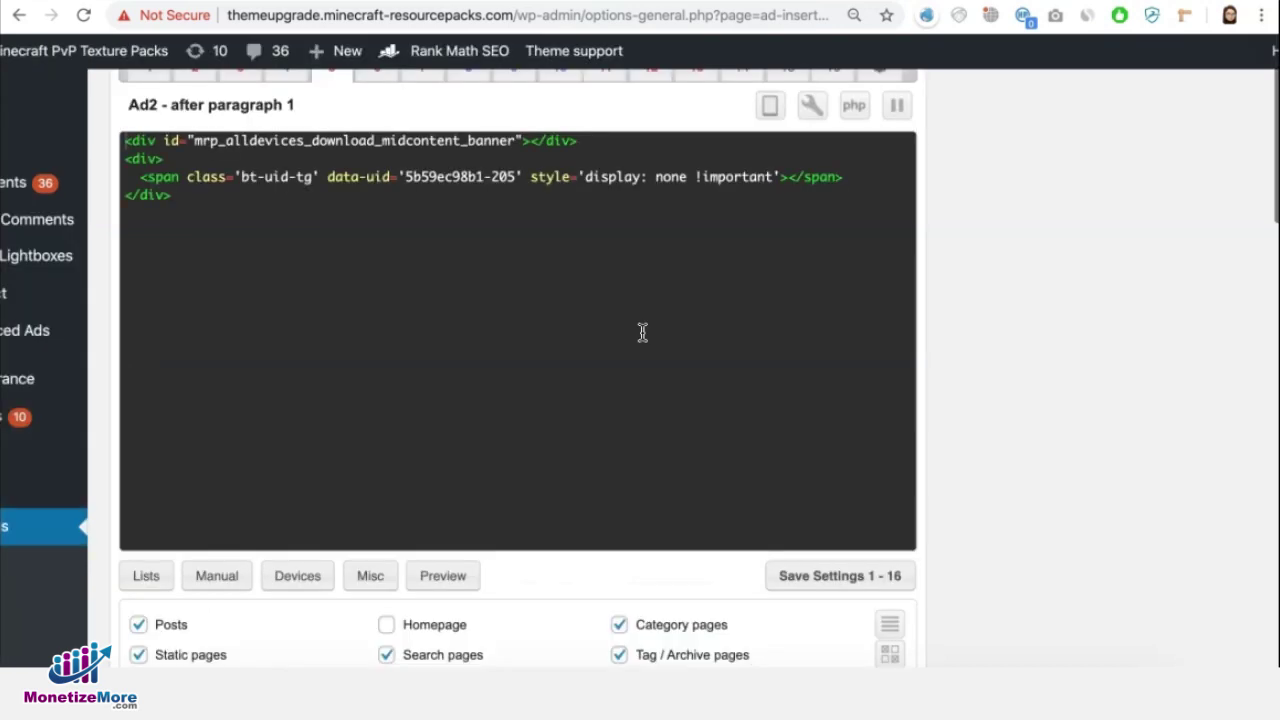
{"action": "left_click", "coordinate": [788, 128]}
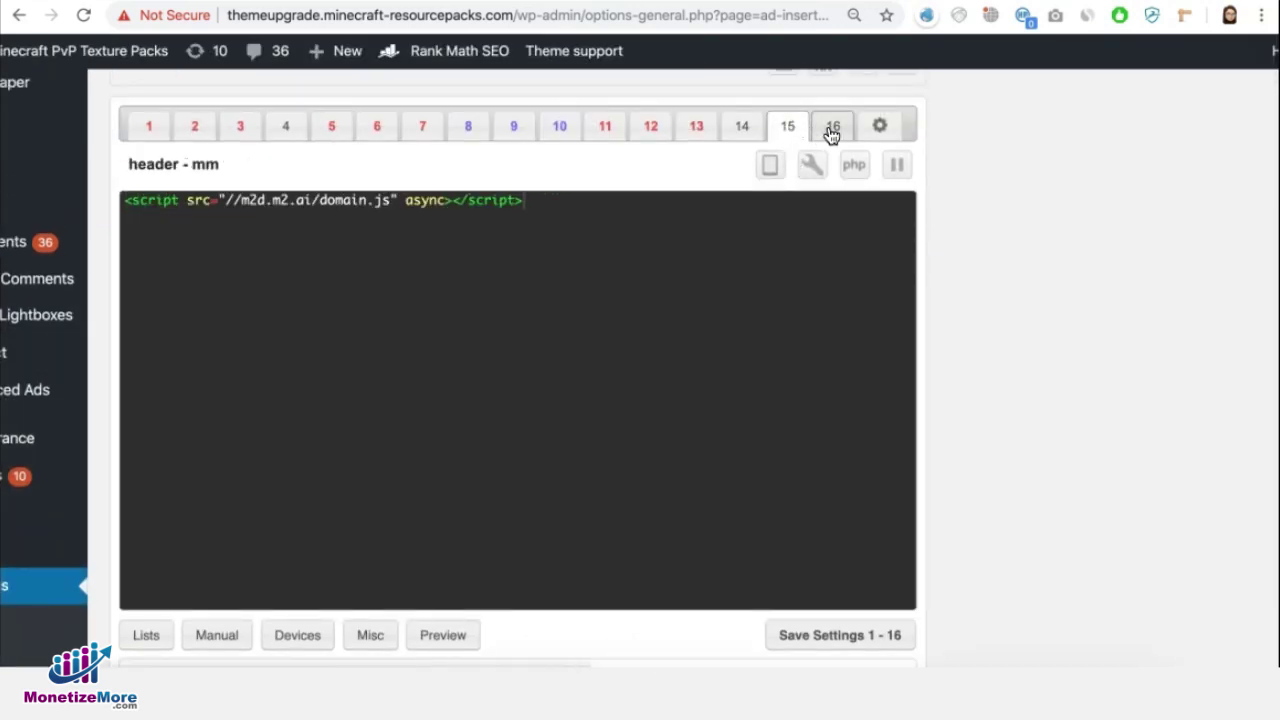
{"action": "scroll", "coordinate": [449, 433], "scroll_direction": "down", "scroll_amount": 3}
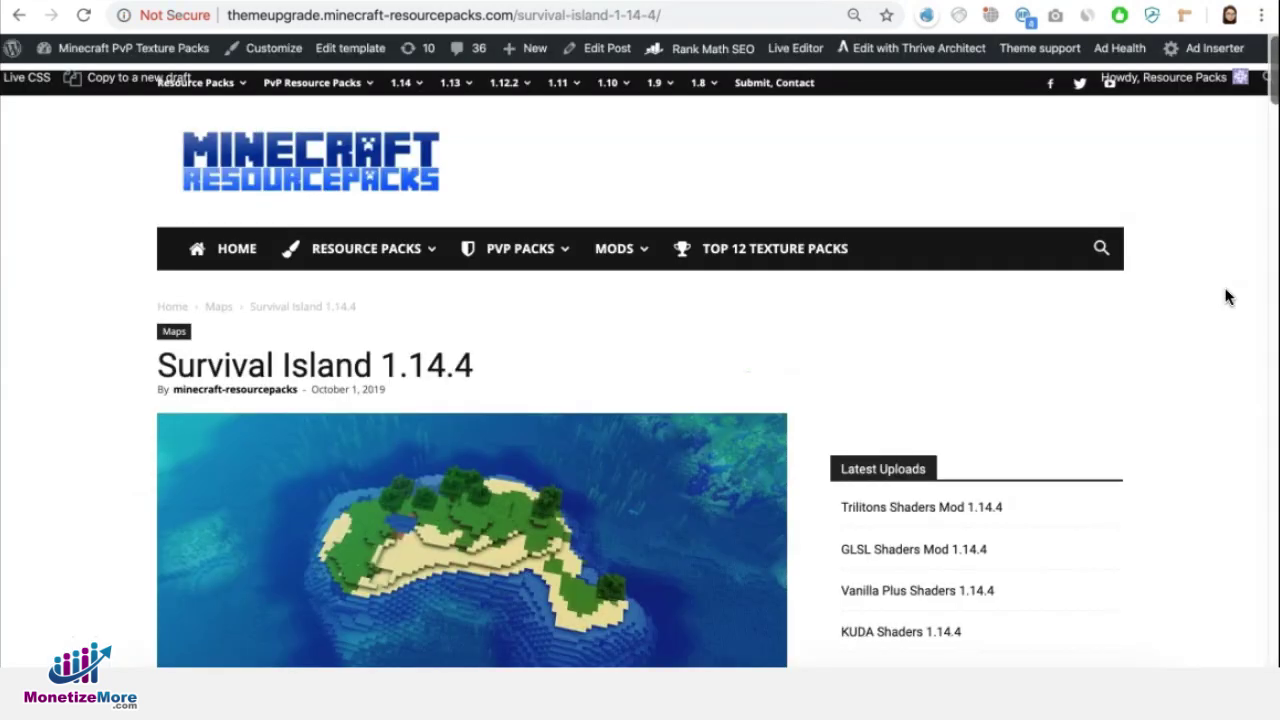
View the Survival Island article's page source and search it for //m2d.m2.ai/domain.js
{"action": "scroll", "coordinate": [1206, 326], "scroll_direction": "down", "scroll_amount": 4}
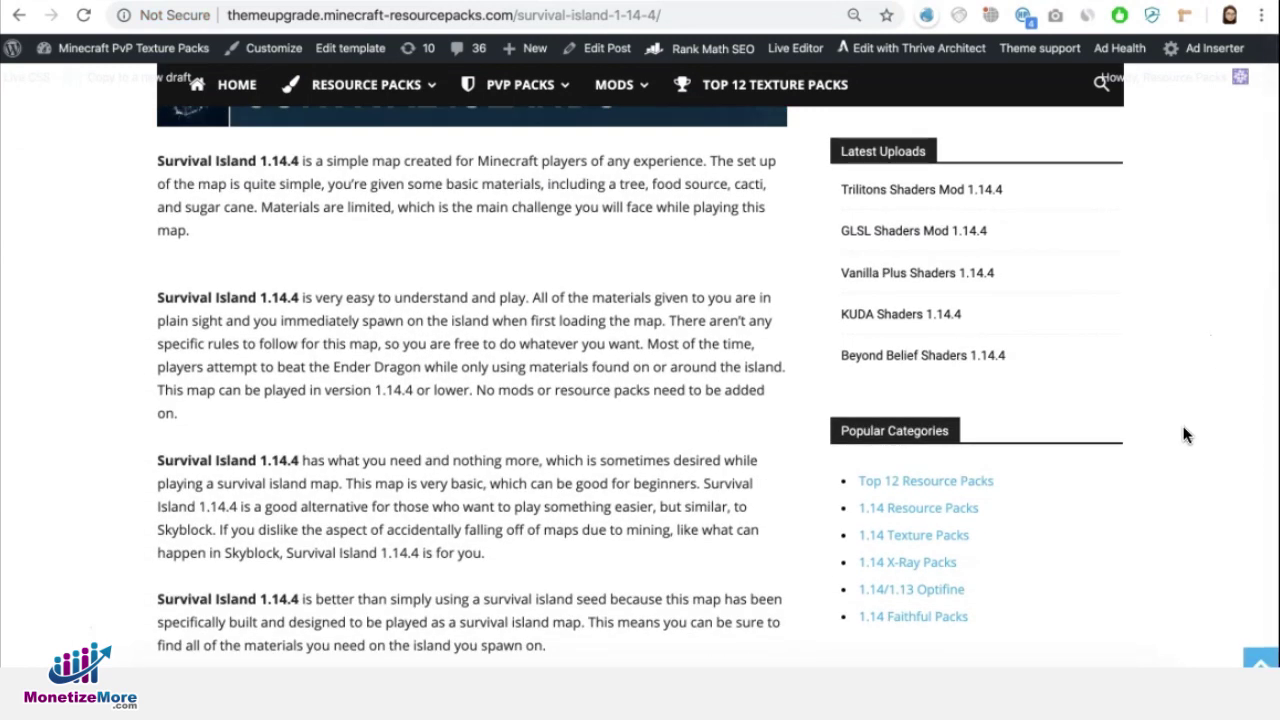
{"action": "scroll", "coordinate": [1186, 435], "scroll_direction": "up", "scroll_amount": 5}
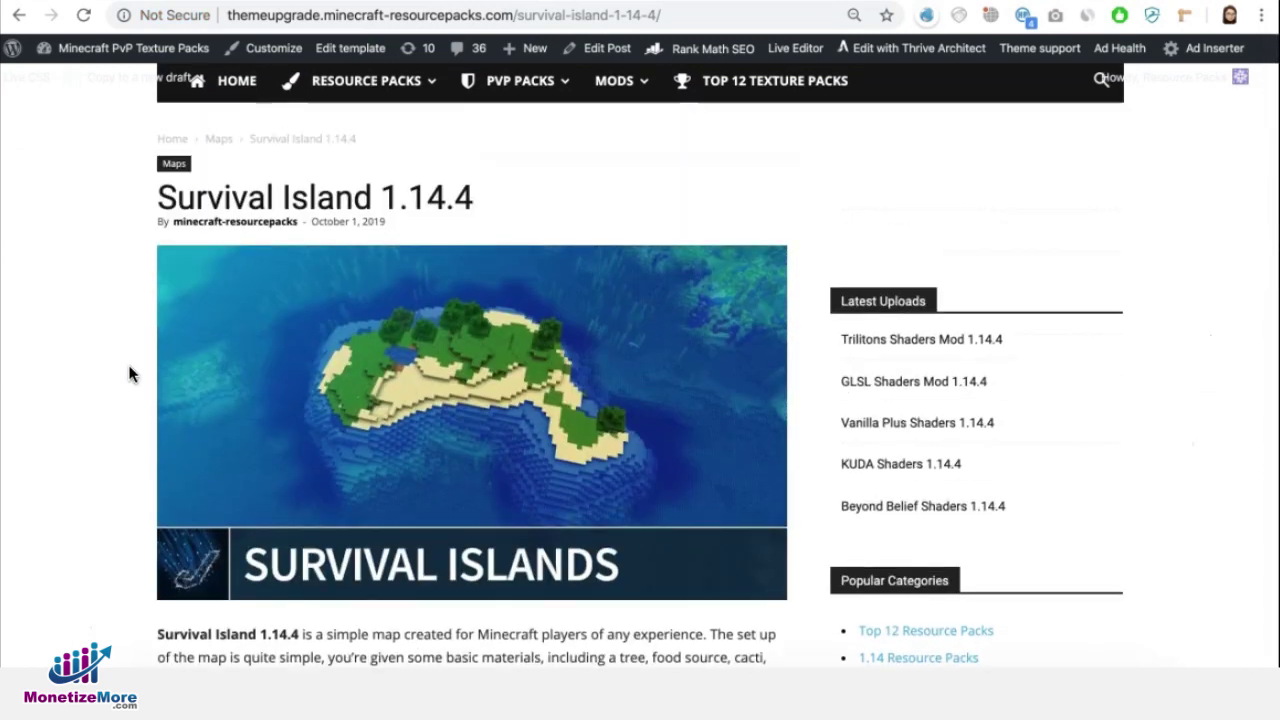
{"action": "right_click", "coordinate": [127, 363]}
{"action": "left_click", "coordinate": [226, 586]}
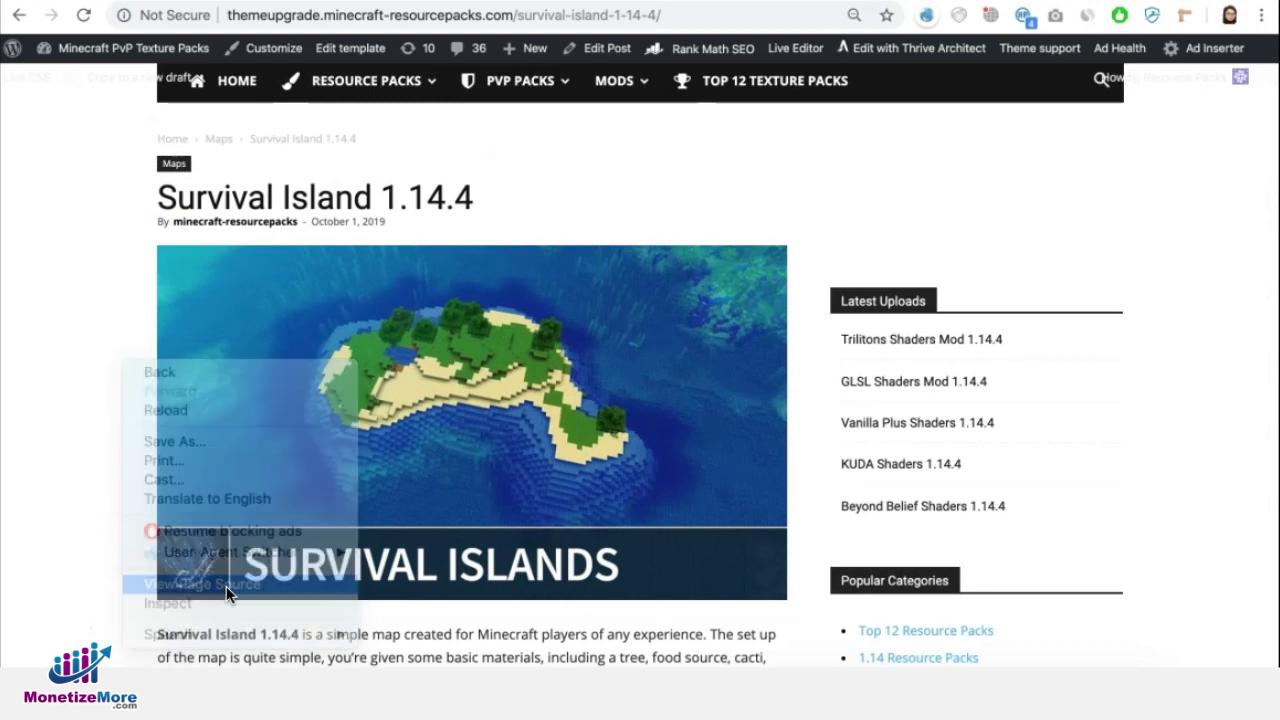
{"action": "key", "text": "super+f"}
{"action": "type", "text": "//m2d.m2.ai/domain.js"}
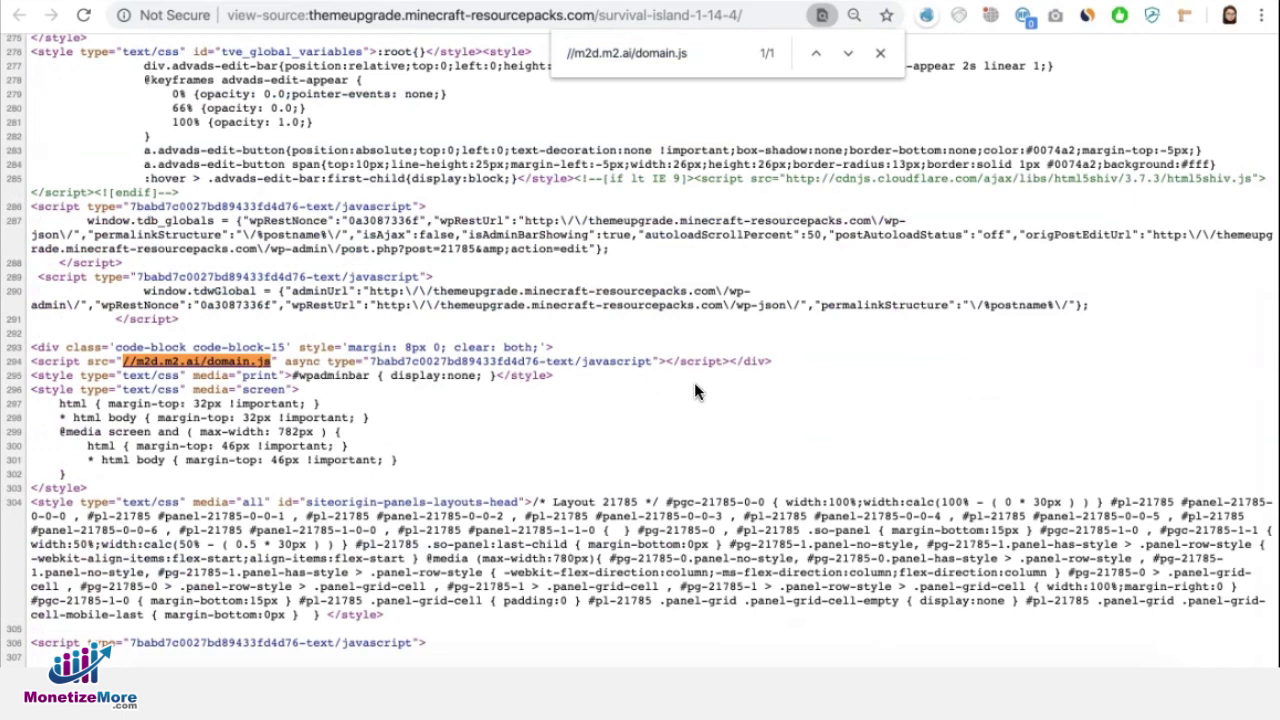
{"action": "scroll", "coordinate": [694, 390], "scroll_direction": "down", "scroll_amount": 3}
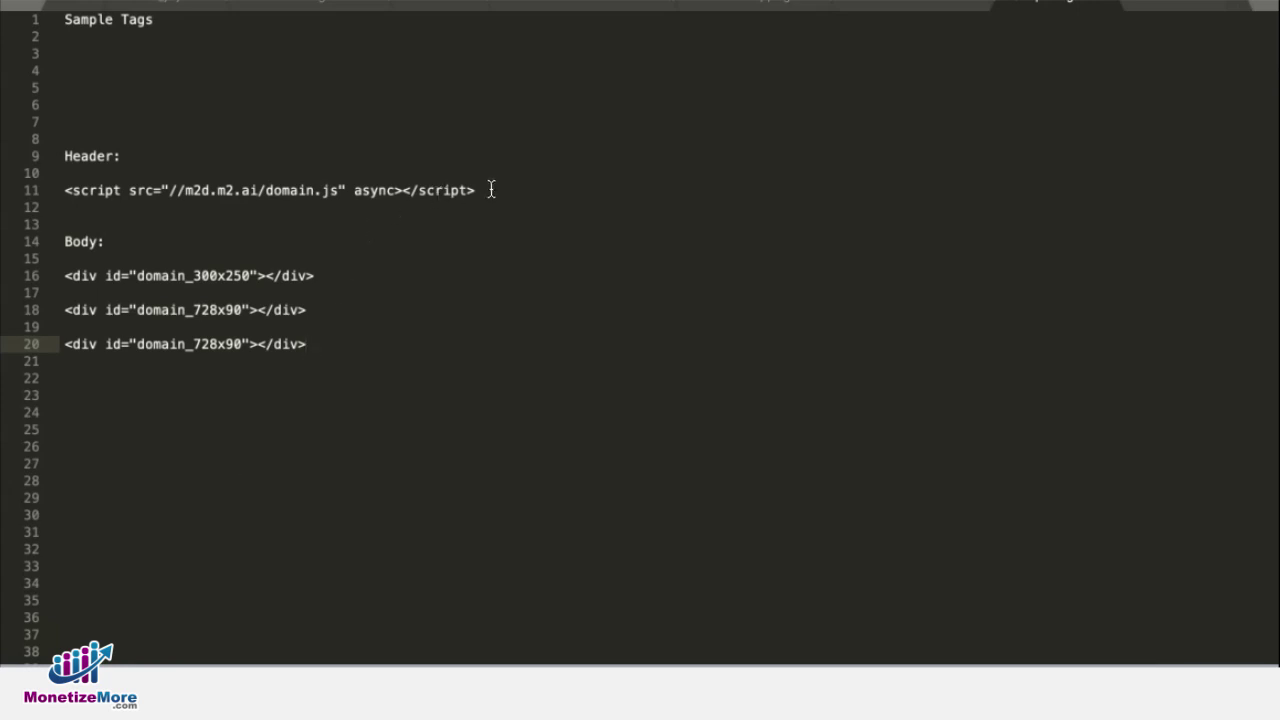
Highlight the header script, domain_300x250 and domain_728x90 sample tags in Sublime for comparison
{"action": "left_click_drag", "start_coordinate": [491, 190], "coordinate": [241, 190]}
{"action": "left_click_drag", "start_coordinate": [316, 276], "coordinate": [177, 276]}
{"action": "left_click_drag", "start_coordinate": [258, 310], "coordinate": [177, 310]}
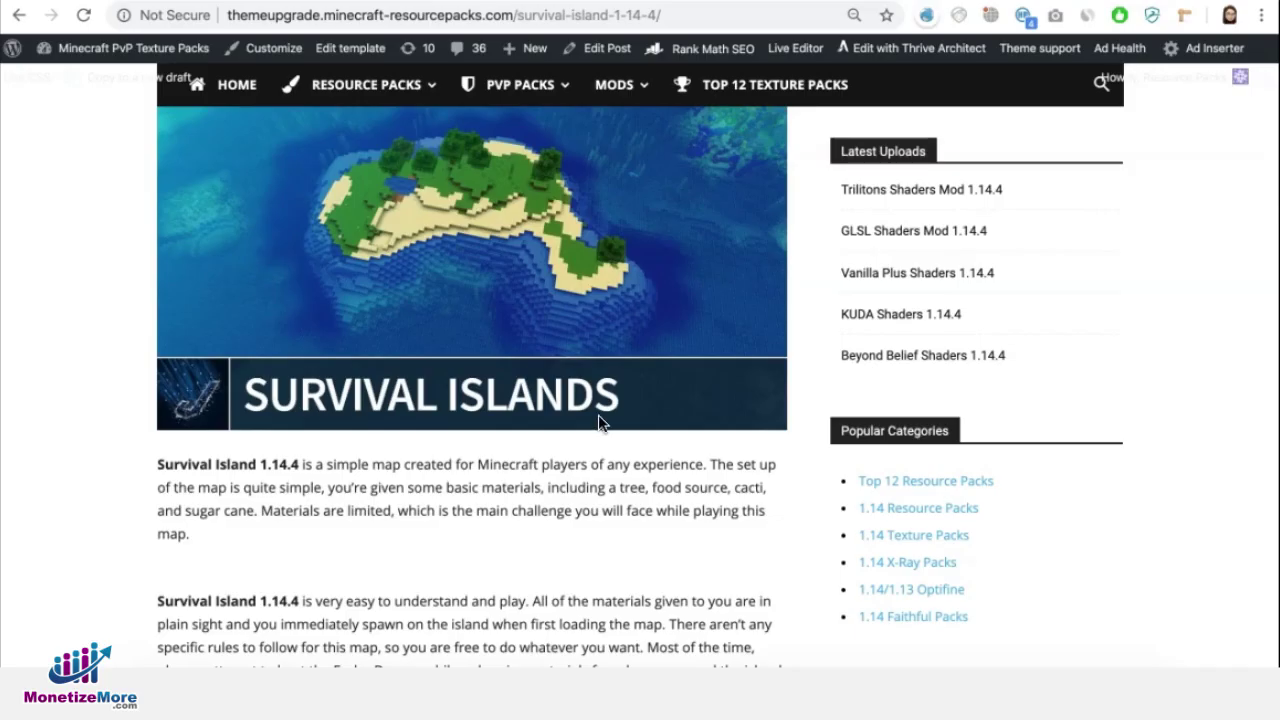
Scroll through the Survival Island 1.14.4 article and select its web address
{"action": "scroll", "coordinate": [623, 480], "scroll_direction": "down", "scroll_amount": 2}
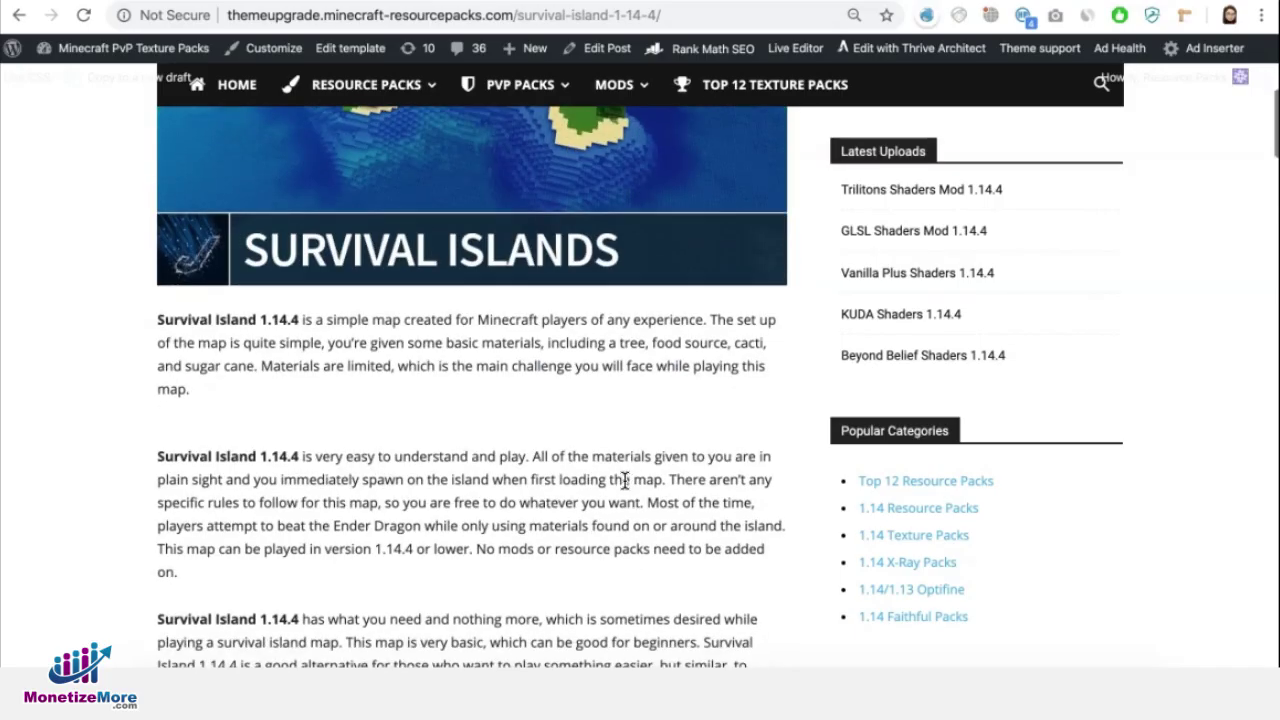
{"action": "scroll", "coordinate": [70, 466], "scroll_direction": "up", "scroll_amount": 2}
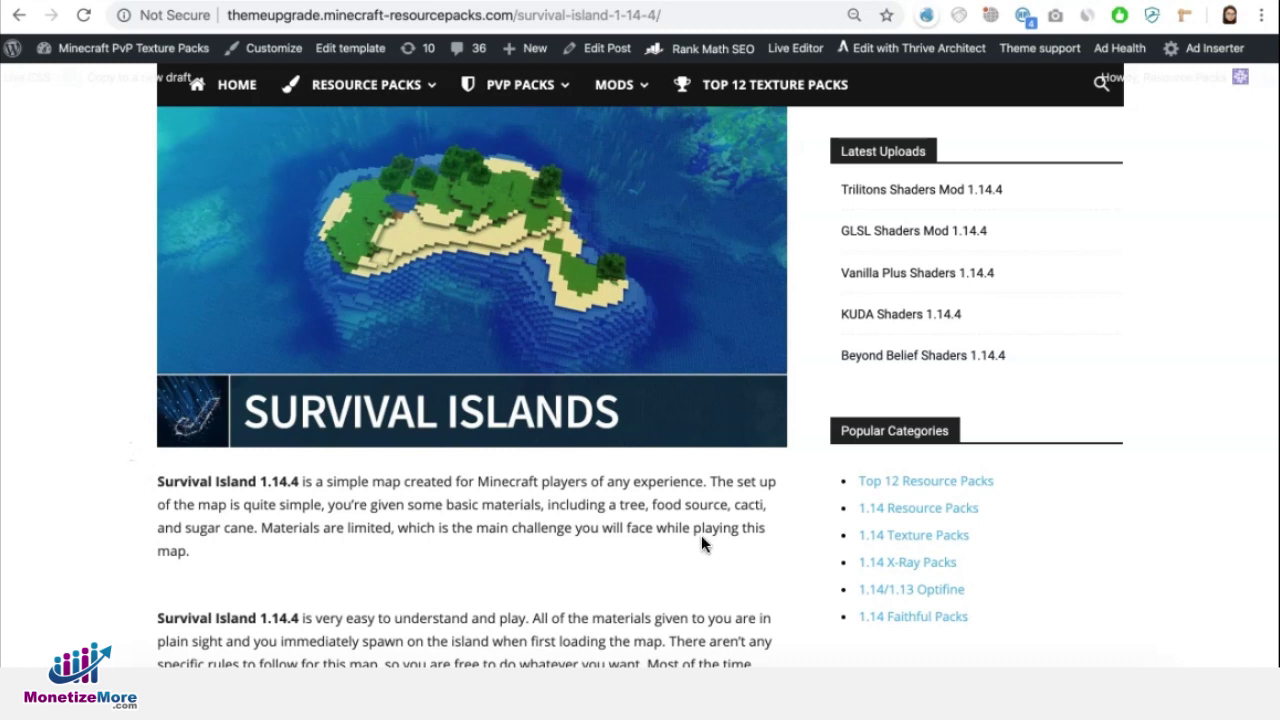
{"action": "left_click", "coordinate": [576, 18]}
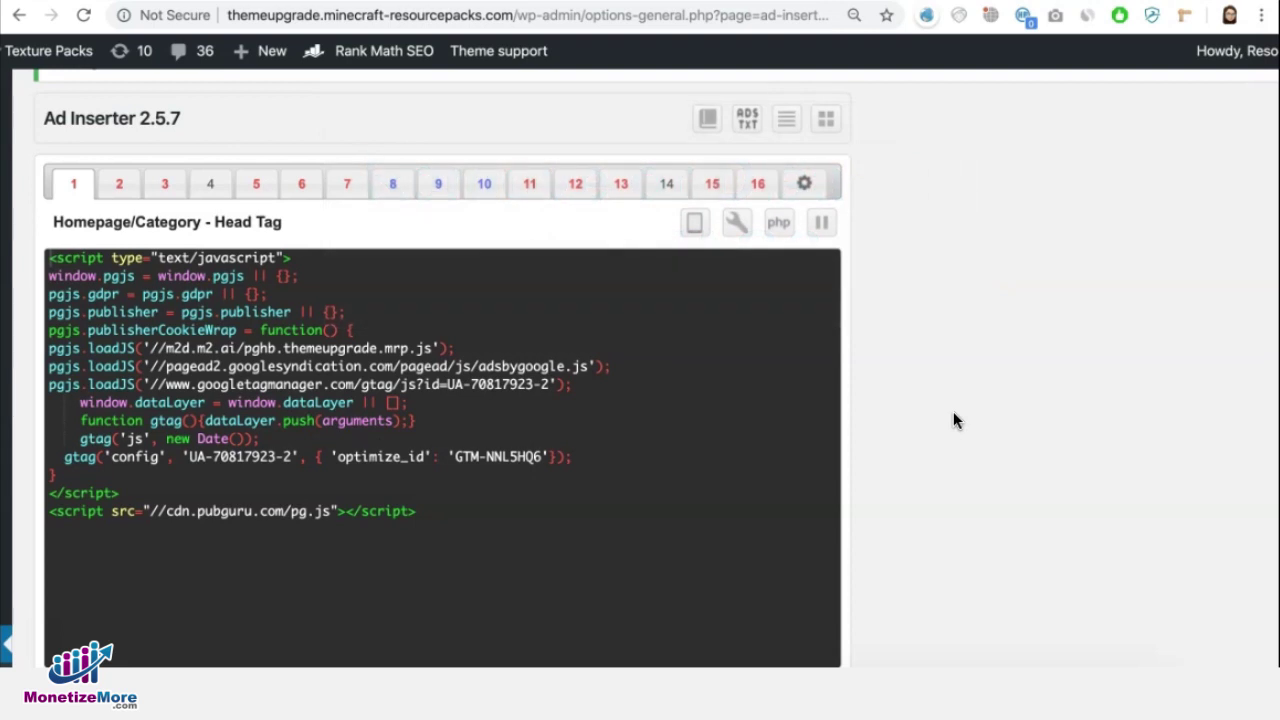
Set block 1's Insertion to Disabled, then switch to block 2, Download Page - Header
{"action": "scroll", "coordinate": [953, 412], "scroll_direction": "down", "scroll_amount": 5}
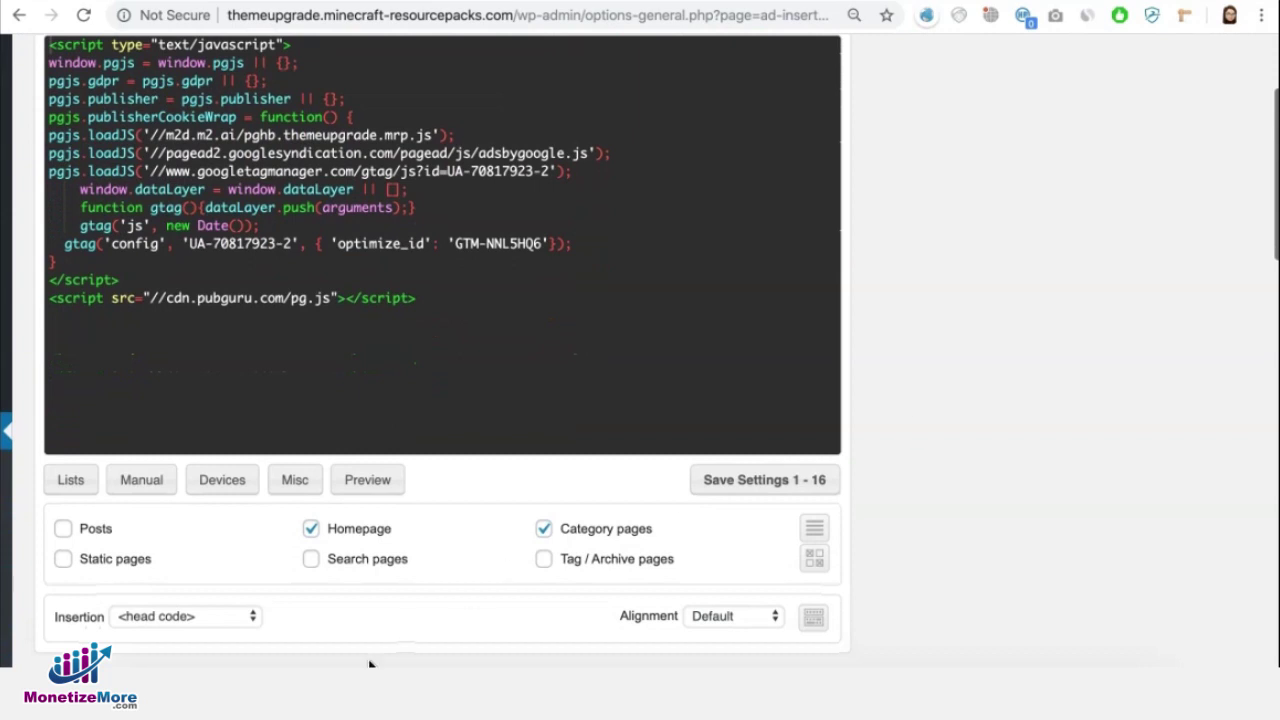
{"action": "left_click", "coordinate": [180, 612]}
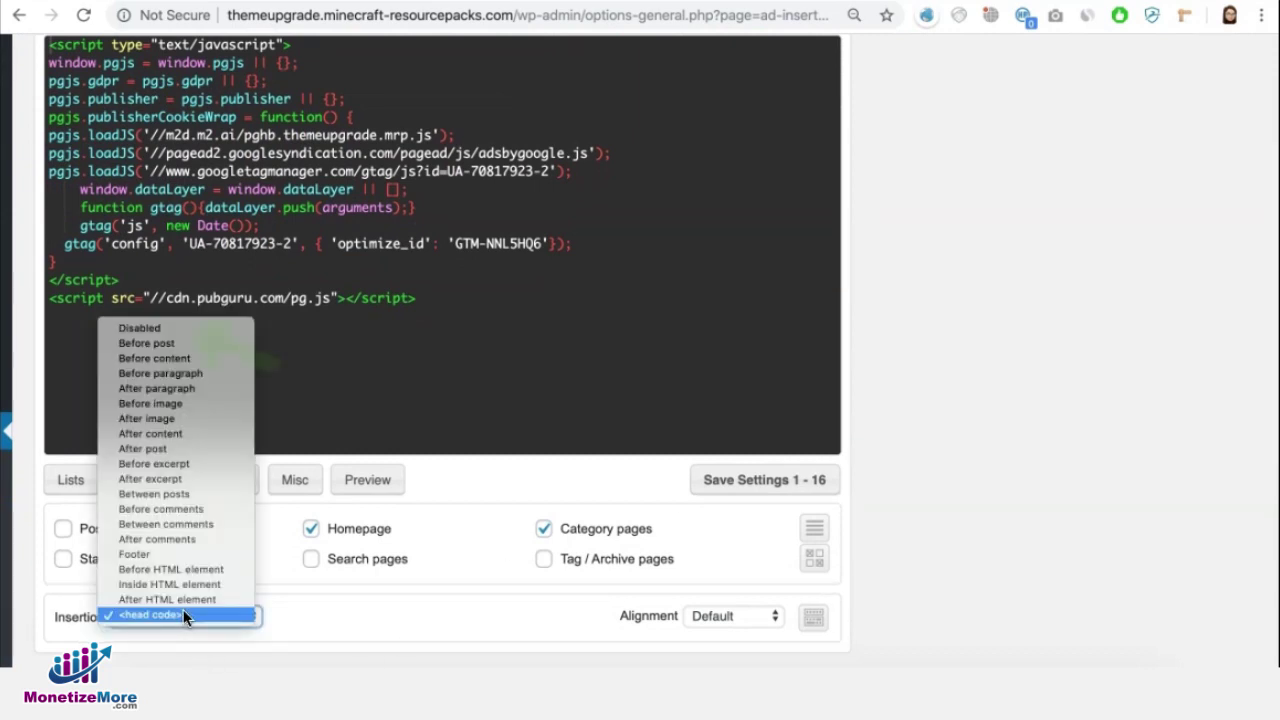
{"action": "left_click", "coordinate": [224, 330]}
{"action": "scroll", "coordinate": [286, 354], "scroll_direction": "up", "scroll_amount": 3}
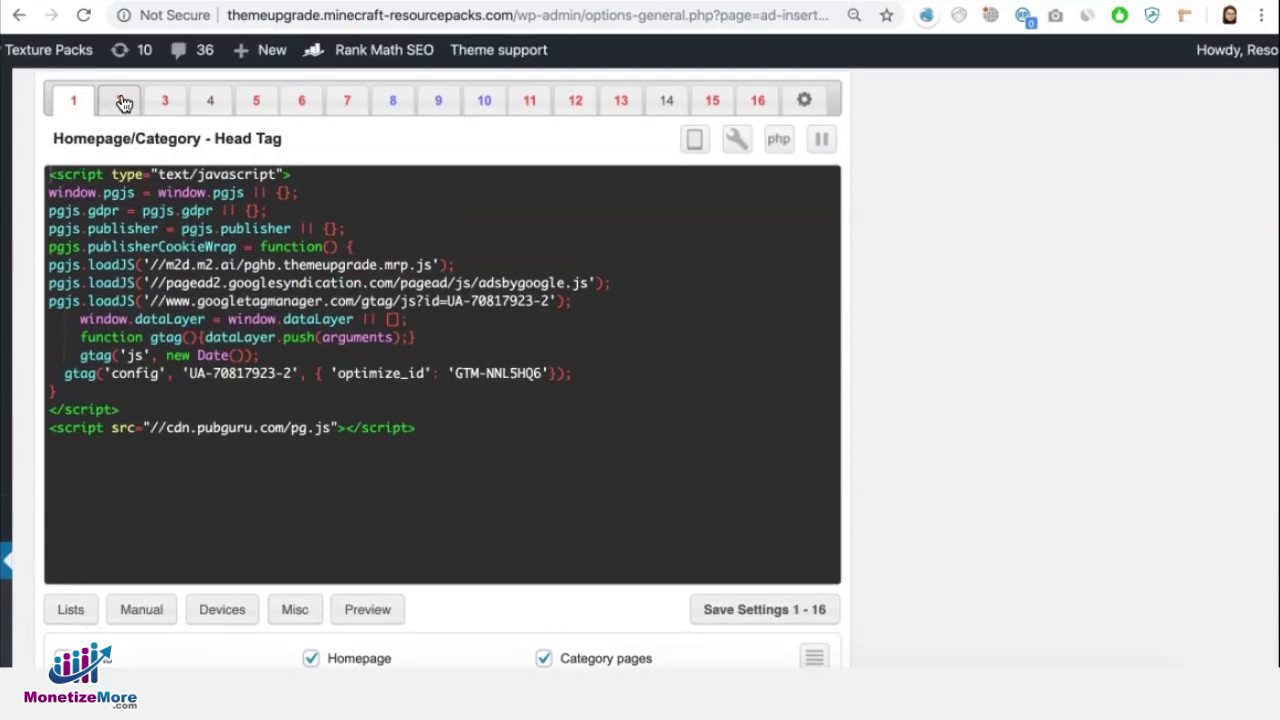
{"action": "left_click", "coordinate": [121, 102]}
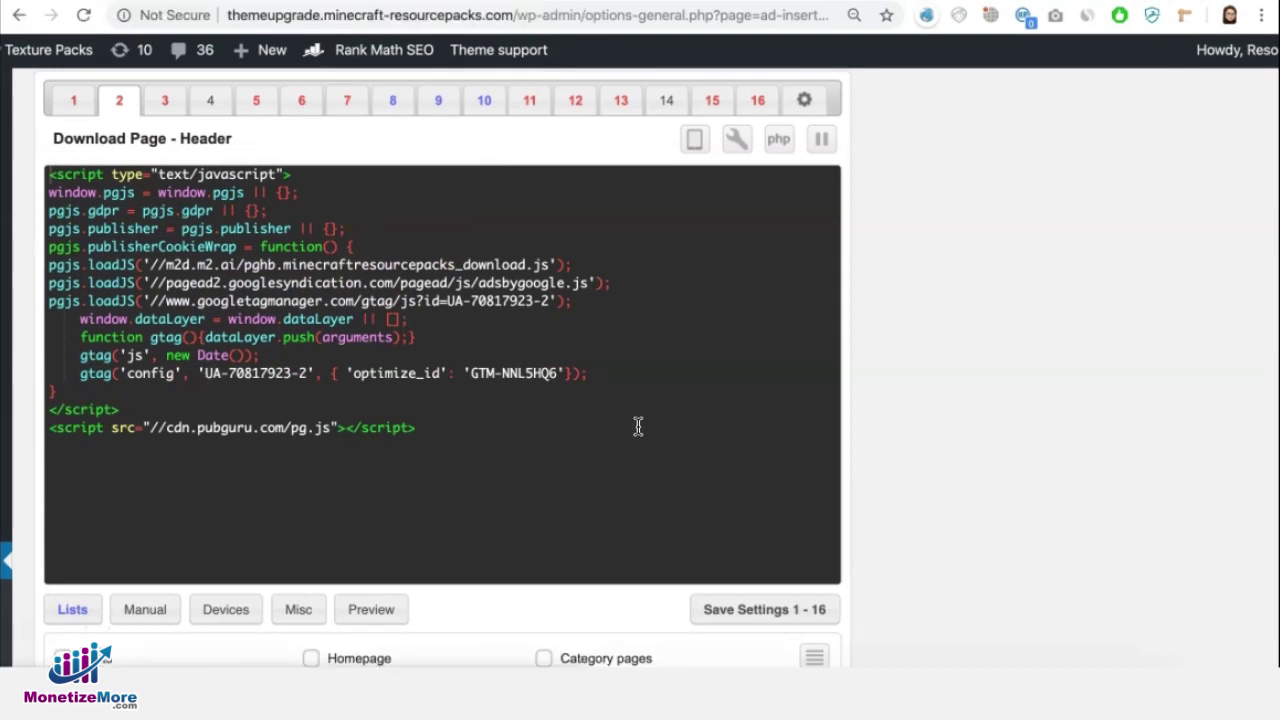
{"action": "scroll", "coordinate": [634, 426], "scroll_direction": "down", "scroll_amount": 2}
{"action": "scroll", "coordinate": [637, 426], "scroll_direction": "up", "scroll_amount": 3}
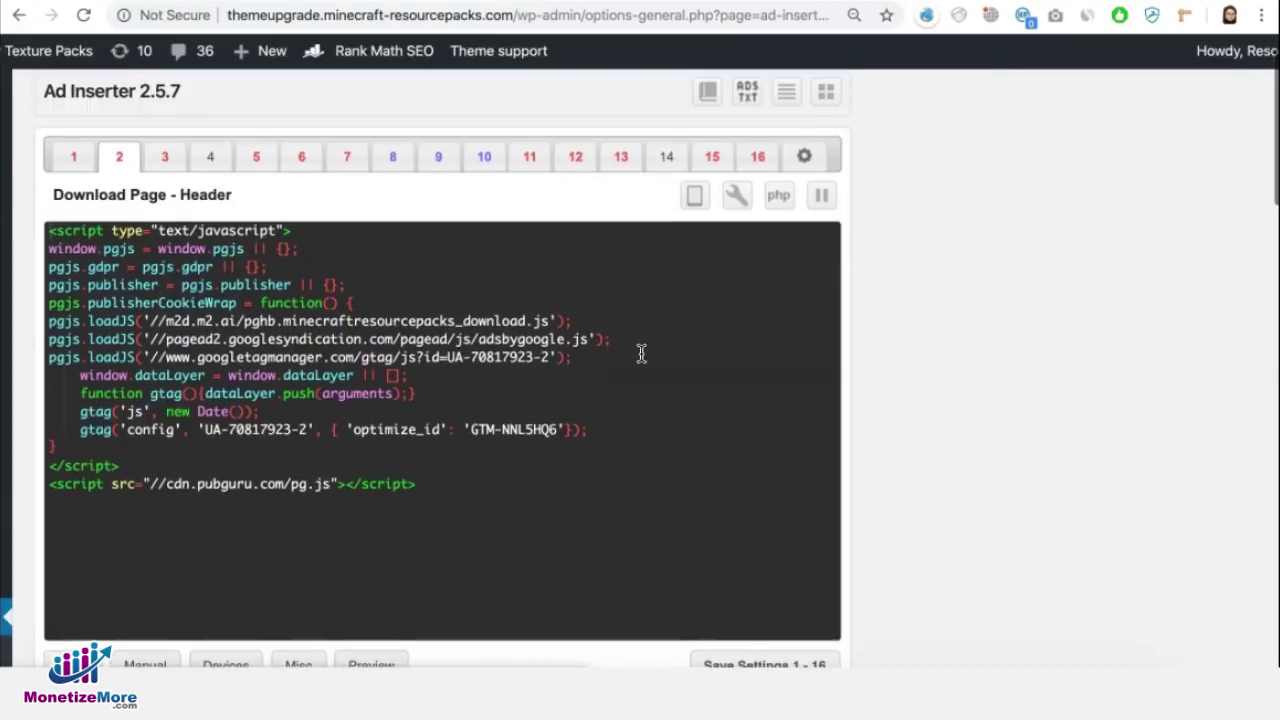
Delete the /survival-island-1-14-4/* entry from block 15 header - mm's Urls list
{"action": "left_click", "coordinate": [711, 160]}
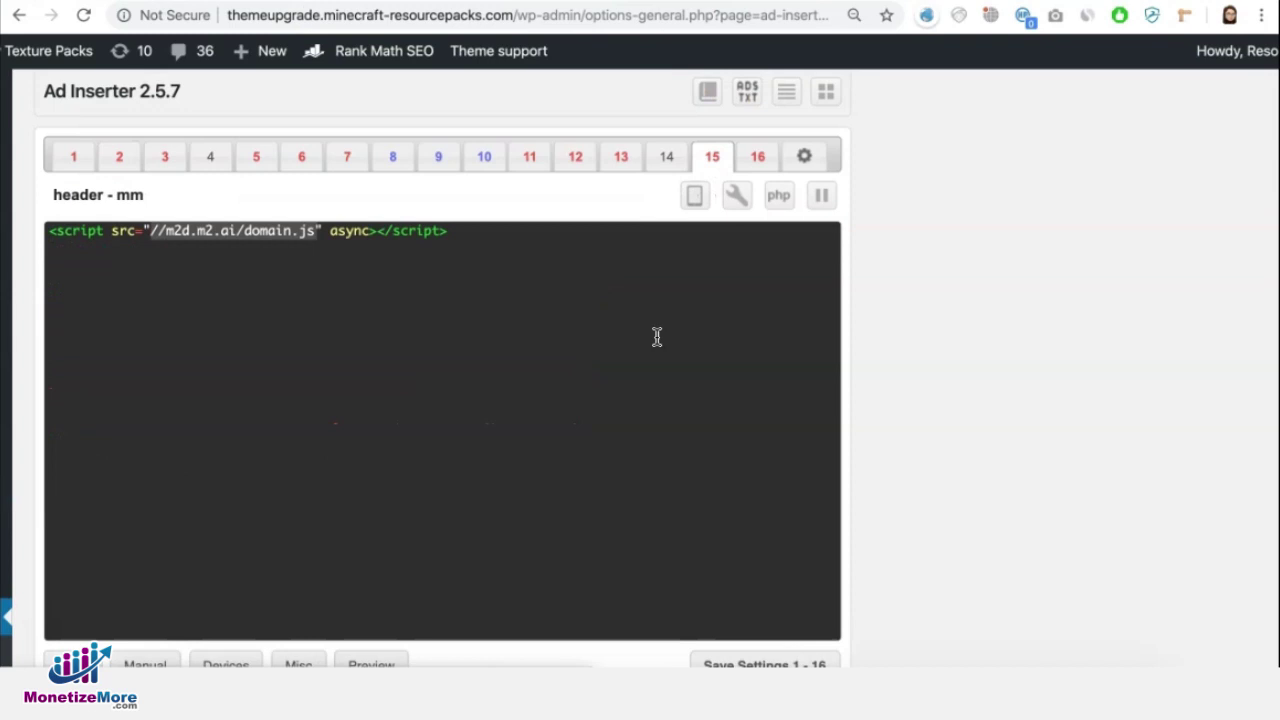
{"action": "scroll", "coordinate": [655, 350], "scroll_direction": "down", "scroll_amount": 10}
{"action": "triple_click", "coordinate": [249, 531]}
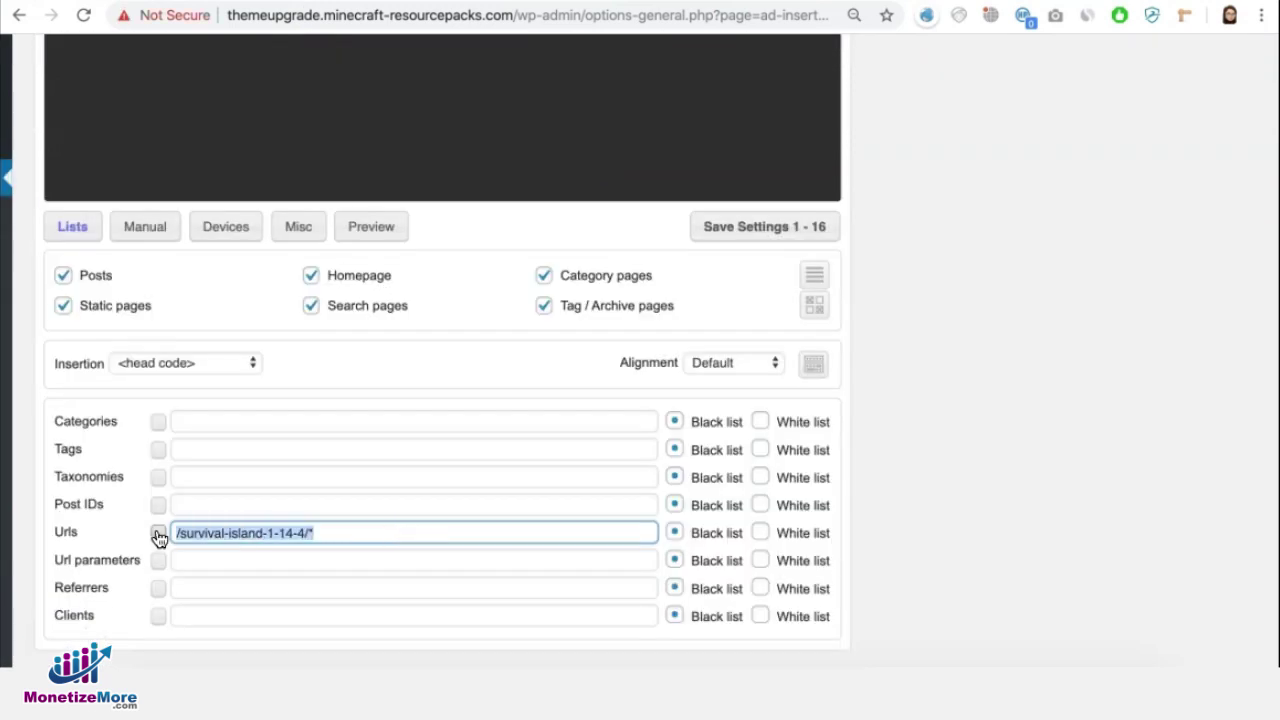
{"action": "key", "text": "BackSpace"}
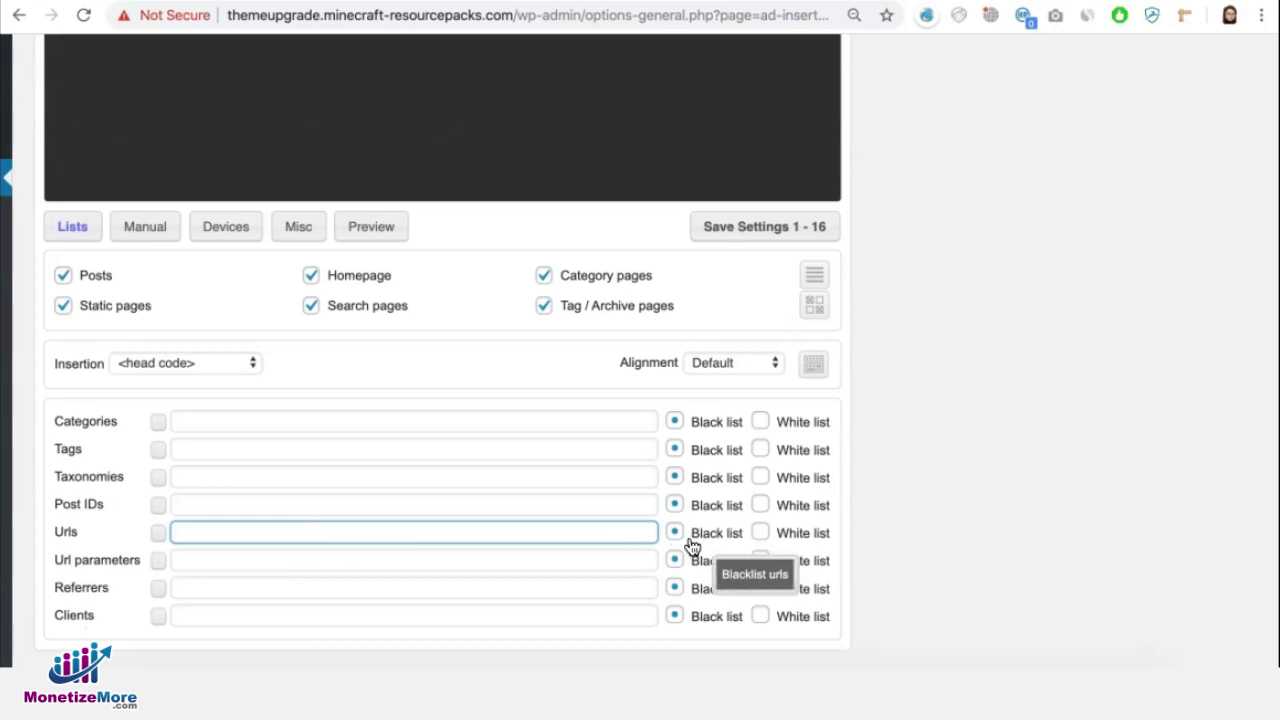
{"action": "scroll", "coordinate": [520, 492], "scroll_direction": "up", "scroll_amount": 5}
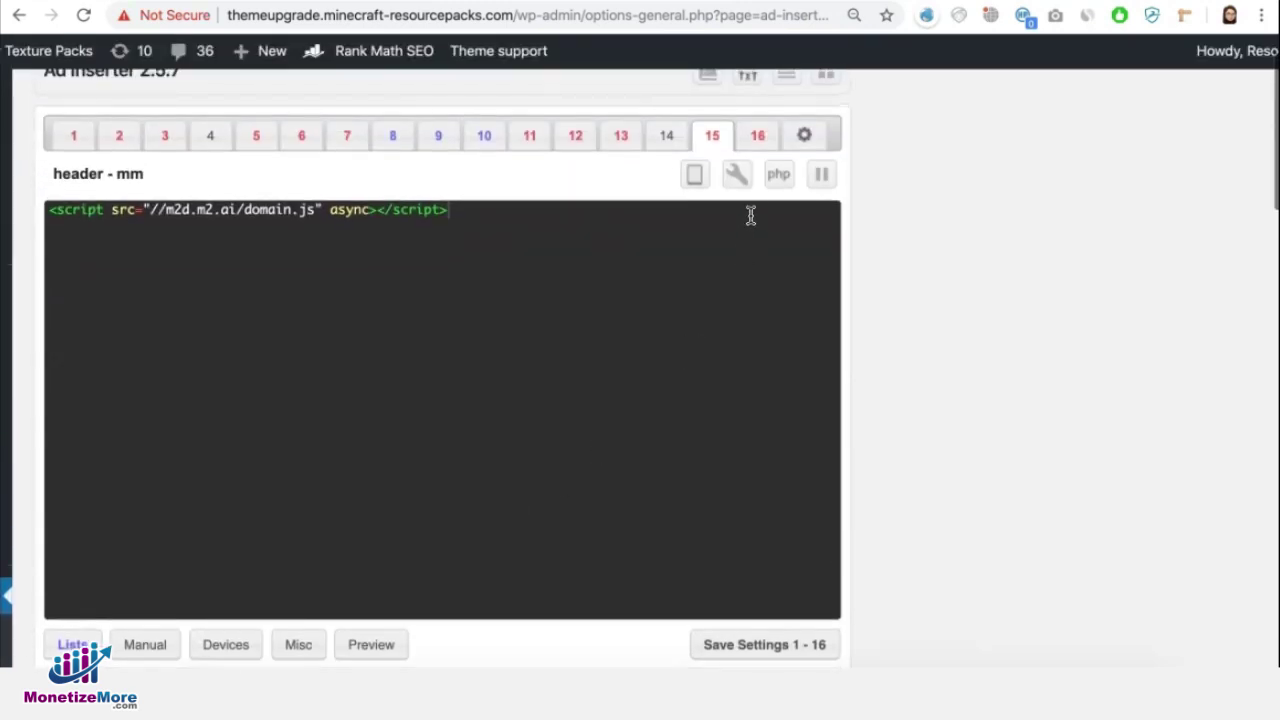
Clear block 16's survival-island URL and switch its Urls list to Black list
{"action": "left_click", "coordinate": [757, 140]}
{"action": "scroll", "coordinate": [621, 398], "scroll_direction": "down", "scroll_amount": 1}
{"action": "scroll", "coordinate": [621, 398], "scroll_direction": "down", "scroll_amount": 3}
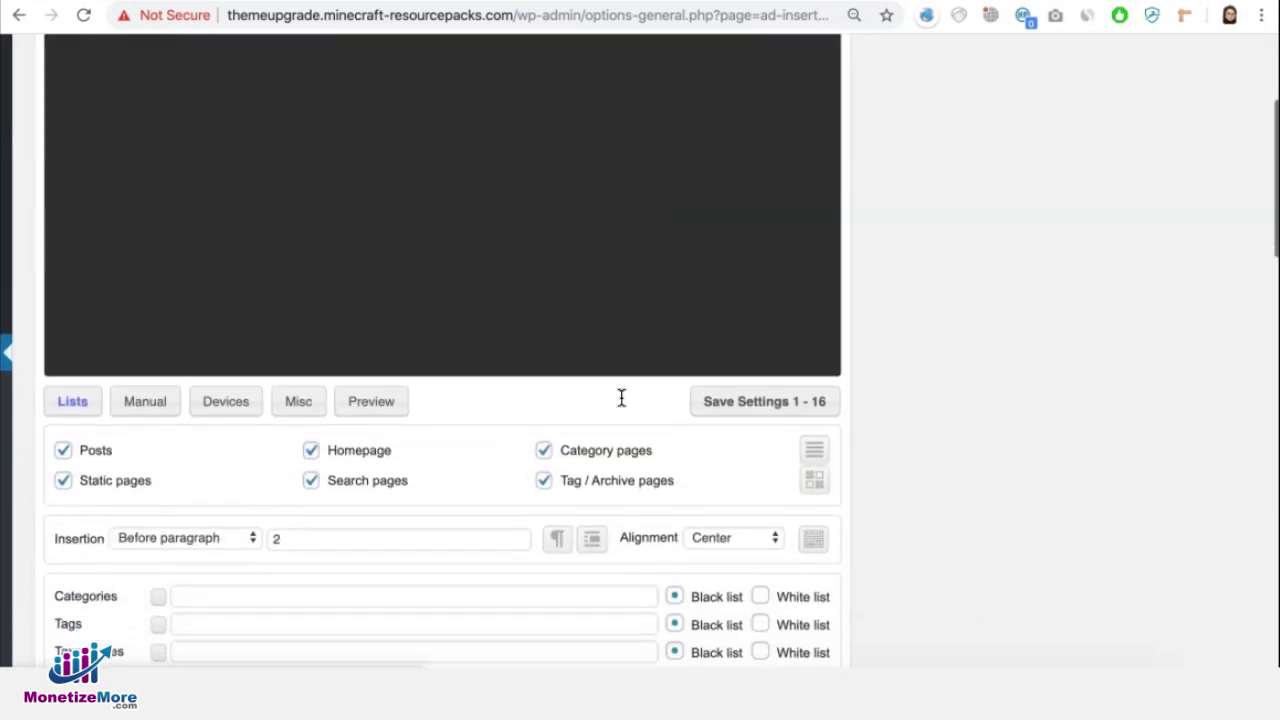
{"action": "left_click_drag", "start_coordinate": [340, 609], "coordinate": [176, 611]}
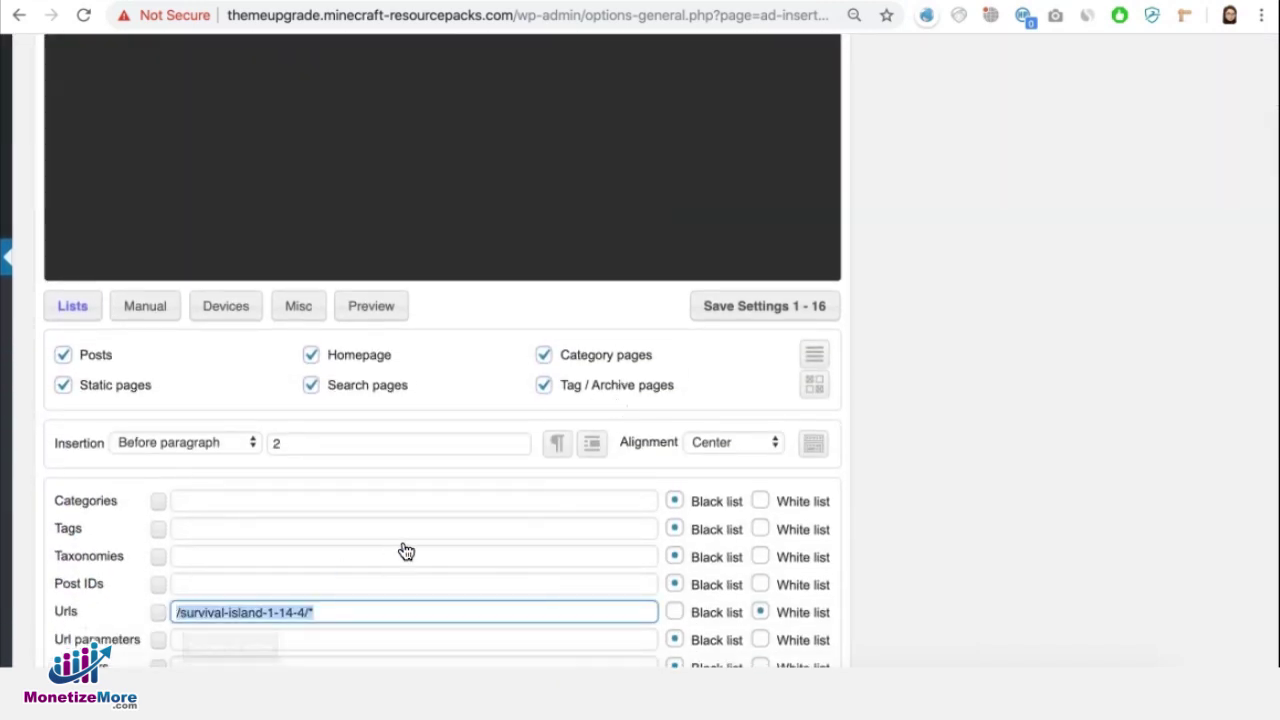
{"action": "key", "text": "BackSpace"}
{"action": "left_click", "coordinate": [678, 614]}
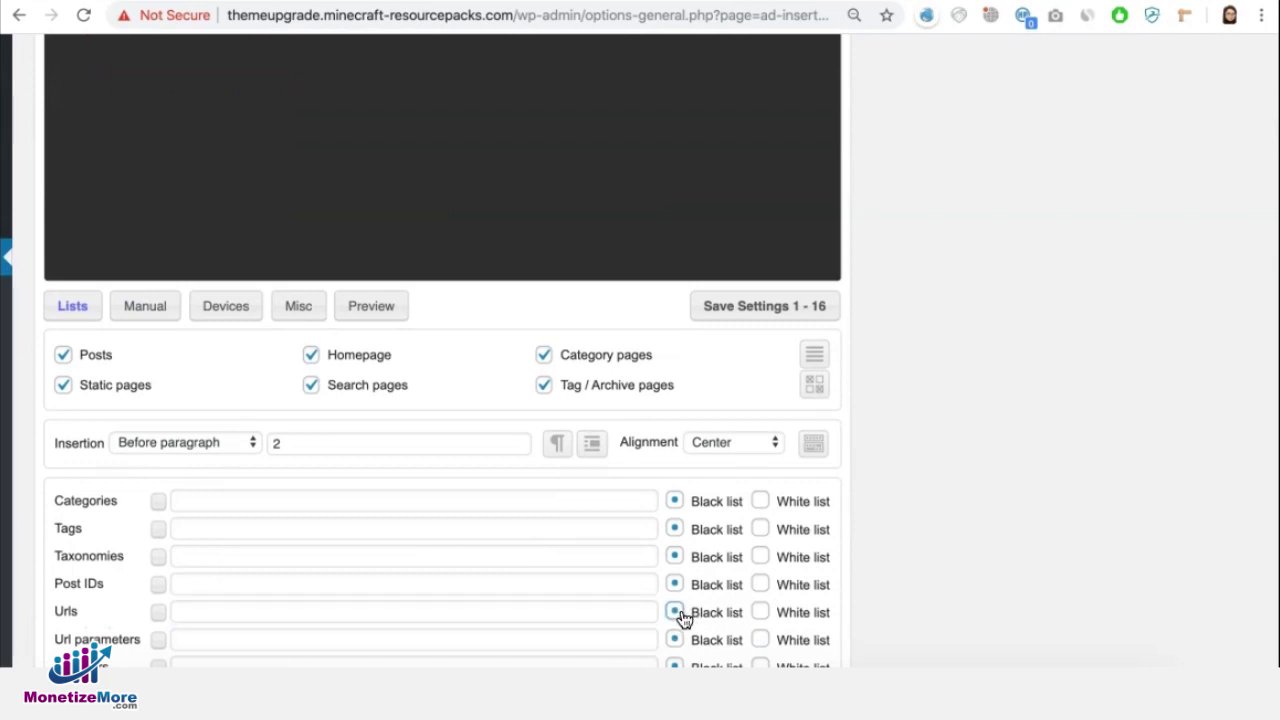
Go to the Appearance > Widgets page
{"action": "scroll", "coordinate": [720, 591], "scroll_direction": "down", "scroll_amount": 1}
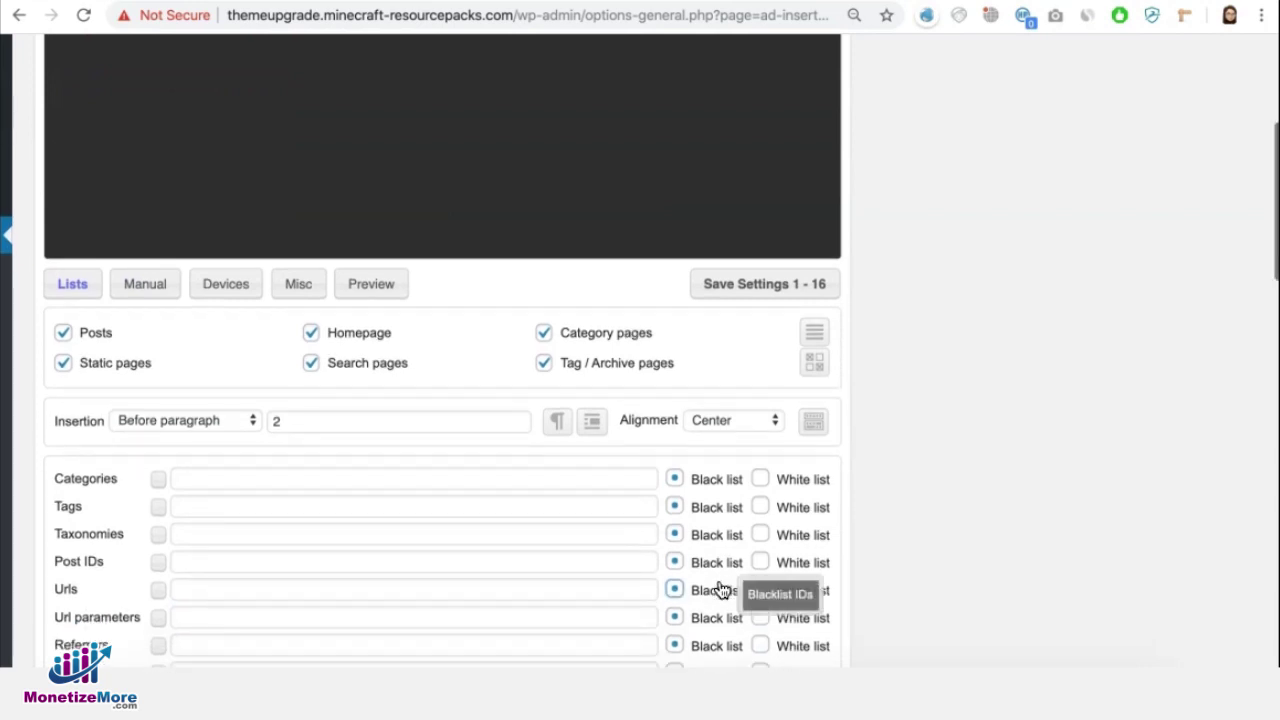
{"action": "scroll", "coordinate": [722, 588], "scroll_direction": "up", "scroll_amount": 2}
{"action": "scroll", "coordinate": [722, 588], "scroll_direction": "up", "scroll_amount": 4}
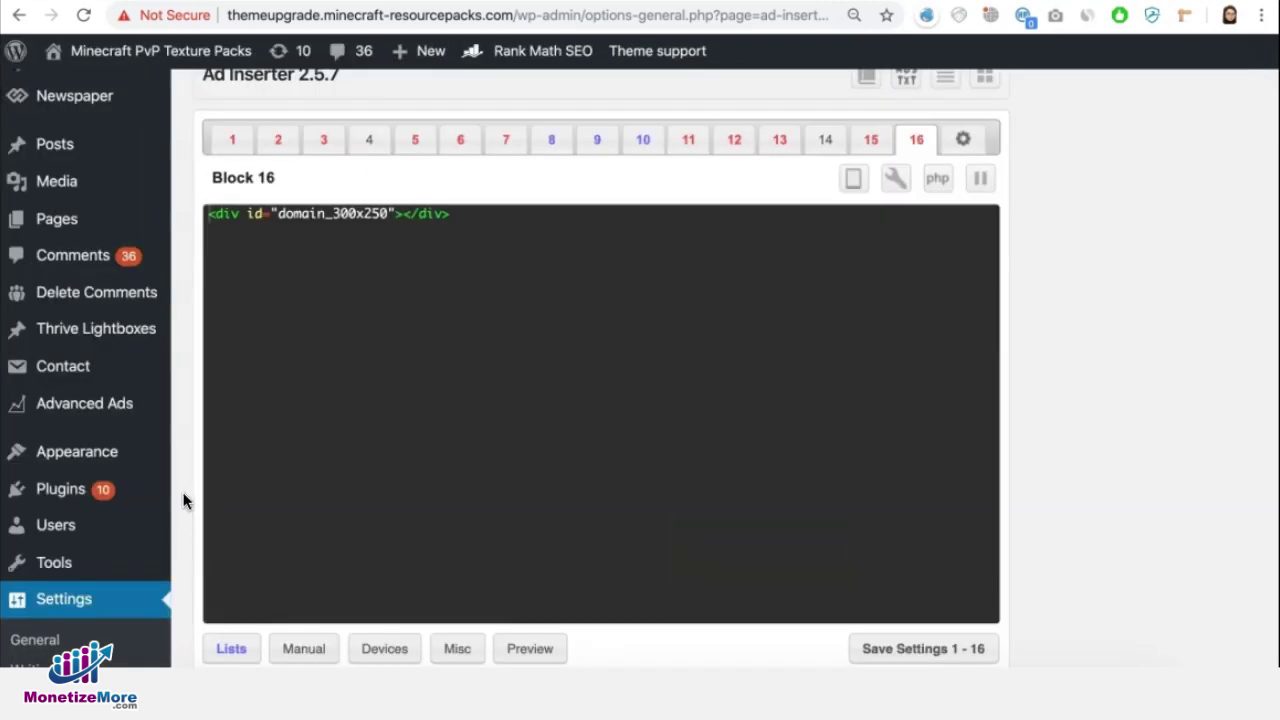
{"action": "mouse_move", "coordinate": [98, 462]}
{"action": "left_click", "coordinate": [214, 527]}
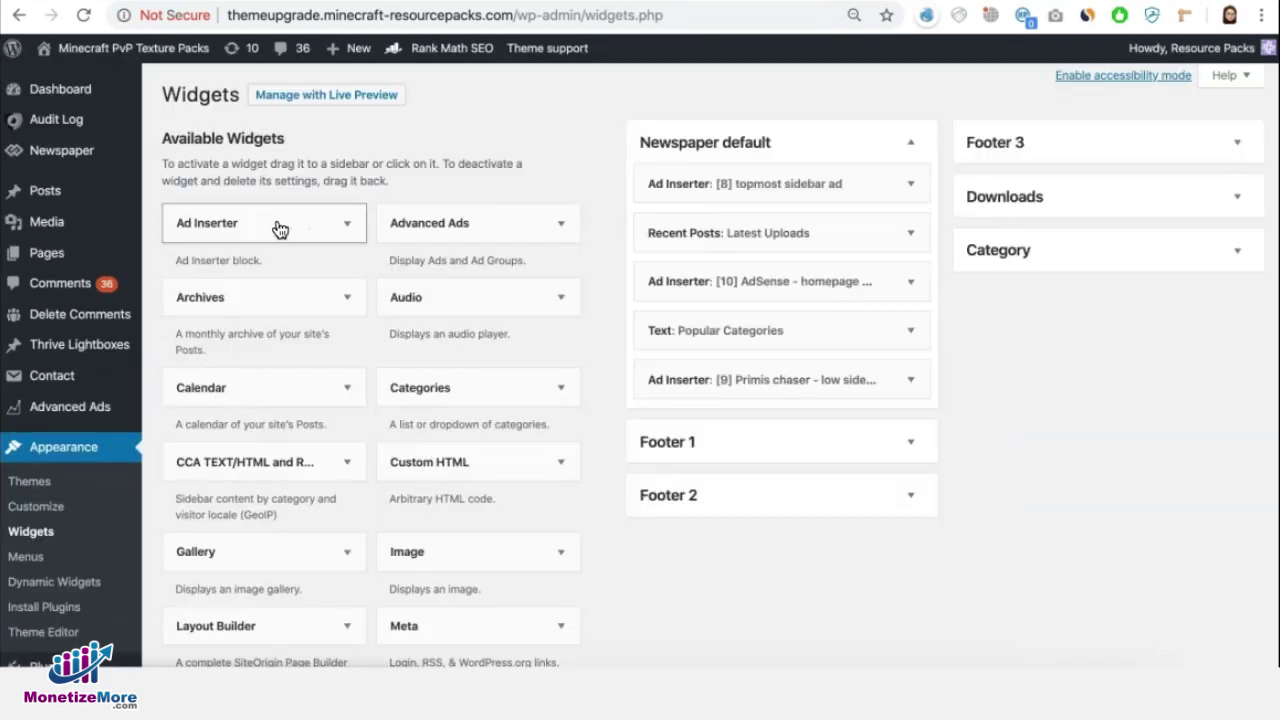
Add an Ad Inserter widget to the Newspaper default sidebar using block 1 - Homepage/Category - Head Tag
{"action": "left_click_drag", "start_coordinate": [277, 229], "coordinate": [800, 197]}
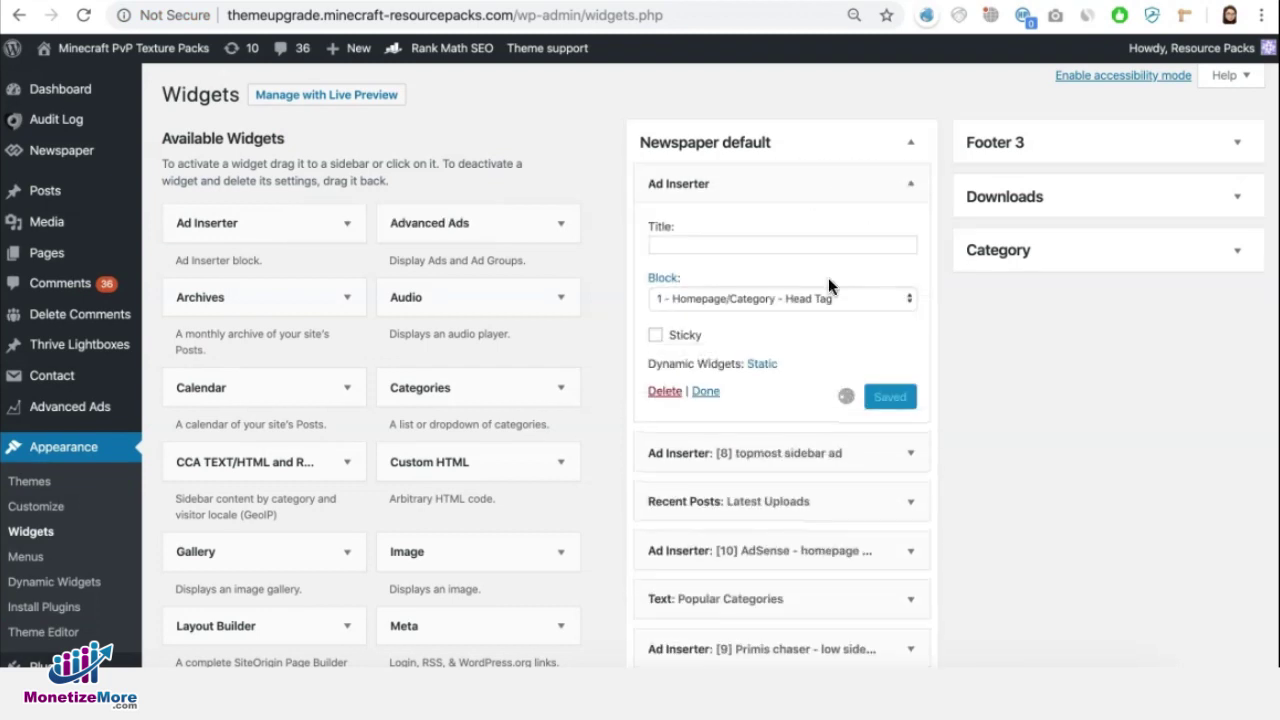
{"action": "left_click", "coordinate": [868, 301]}
{"action": "scroll", "coordinate": [817, 486], "scroll_direction": "down", "scroll_amount": 3}
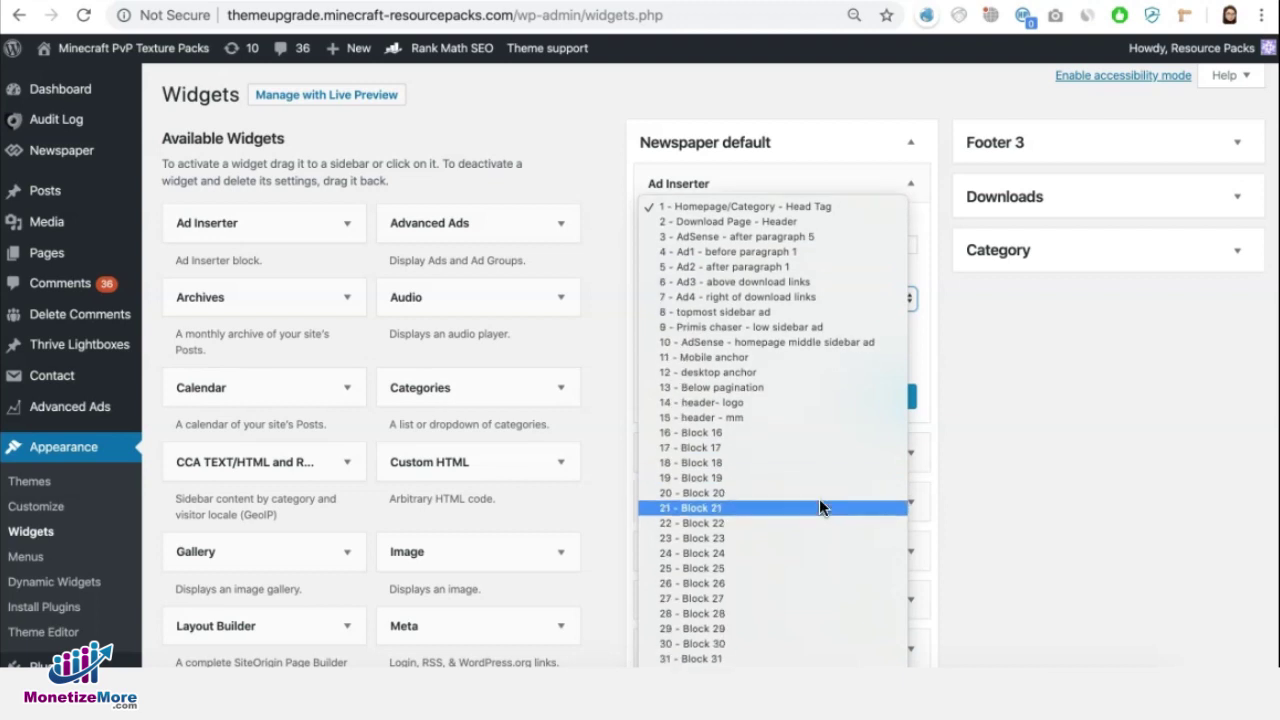
{"action": "left_click", "coordinate": [984, 349]}
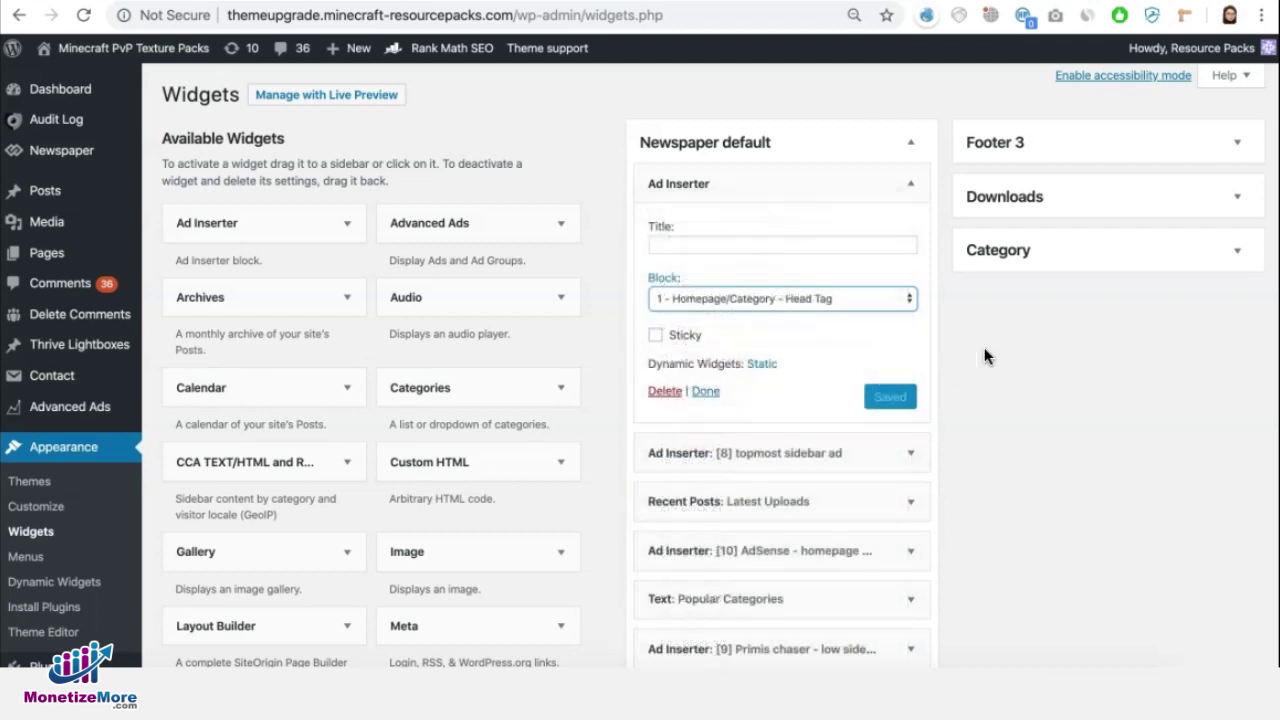